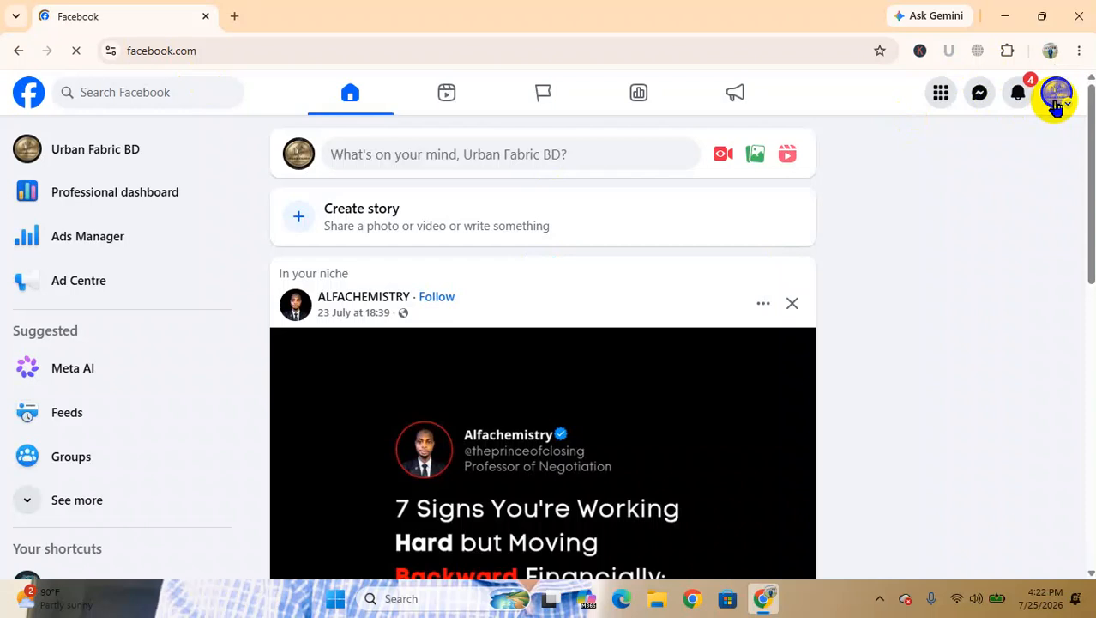
Open Meta Business Suite from the list of managed Pages, look over its home screen and return to the Facebook home feed
click(546, 92)
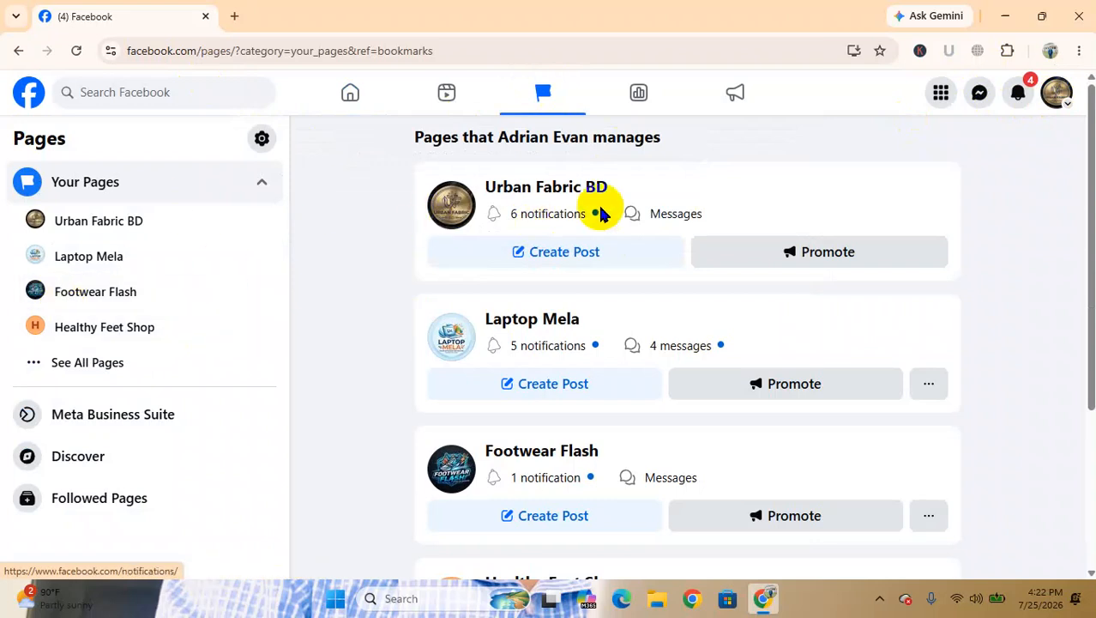
click(125, 417)
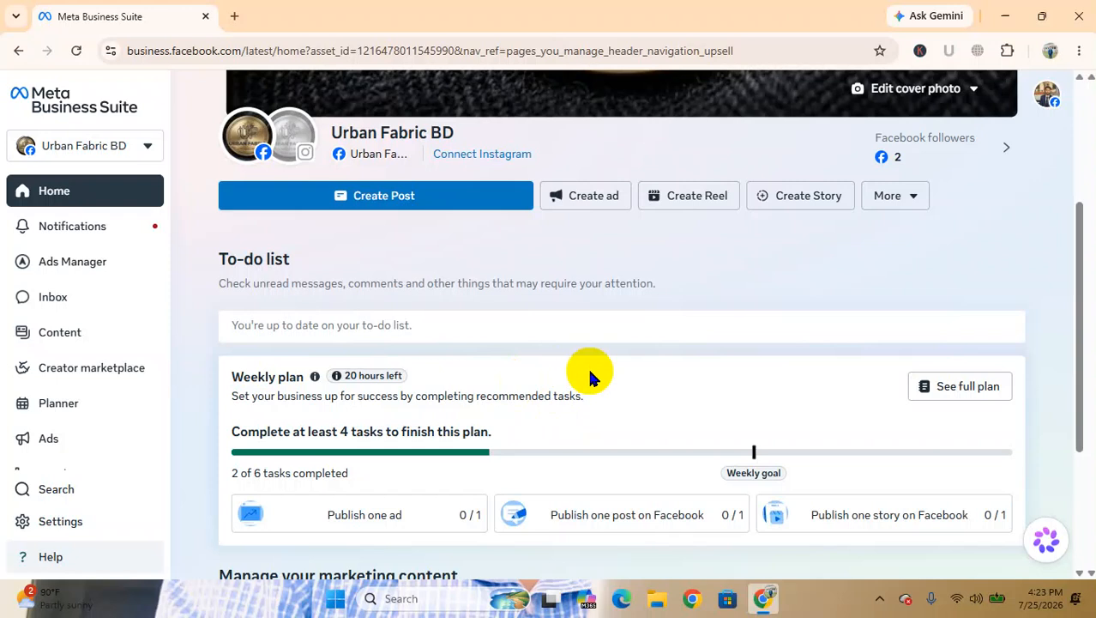
click(19, 52)
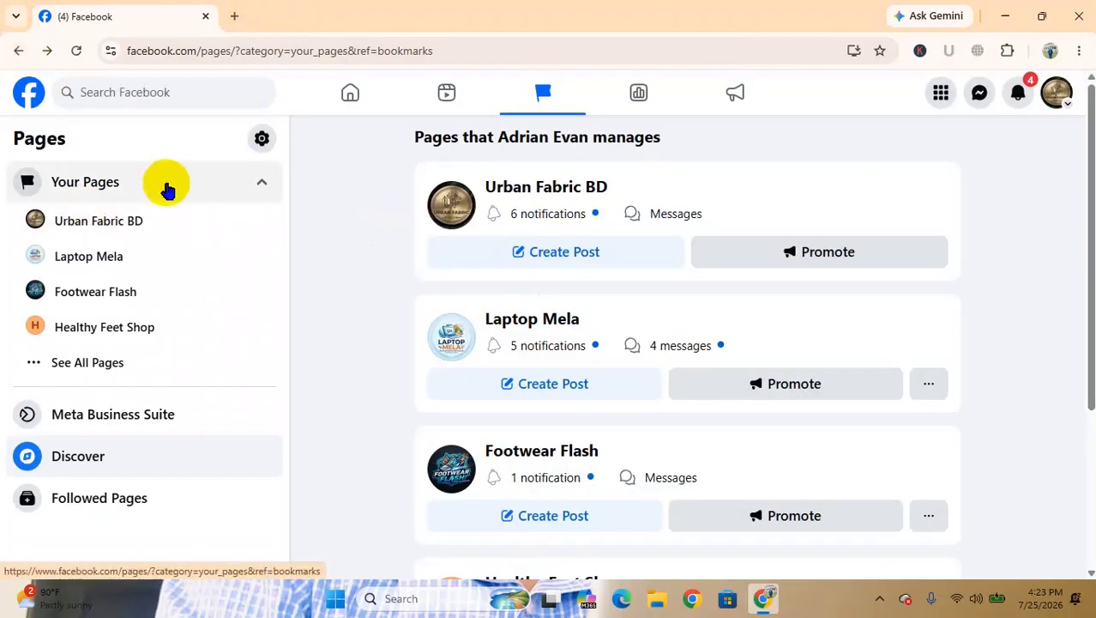
click(18, 50)
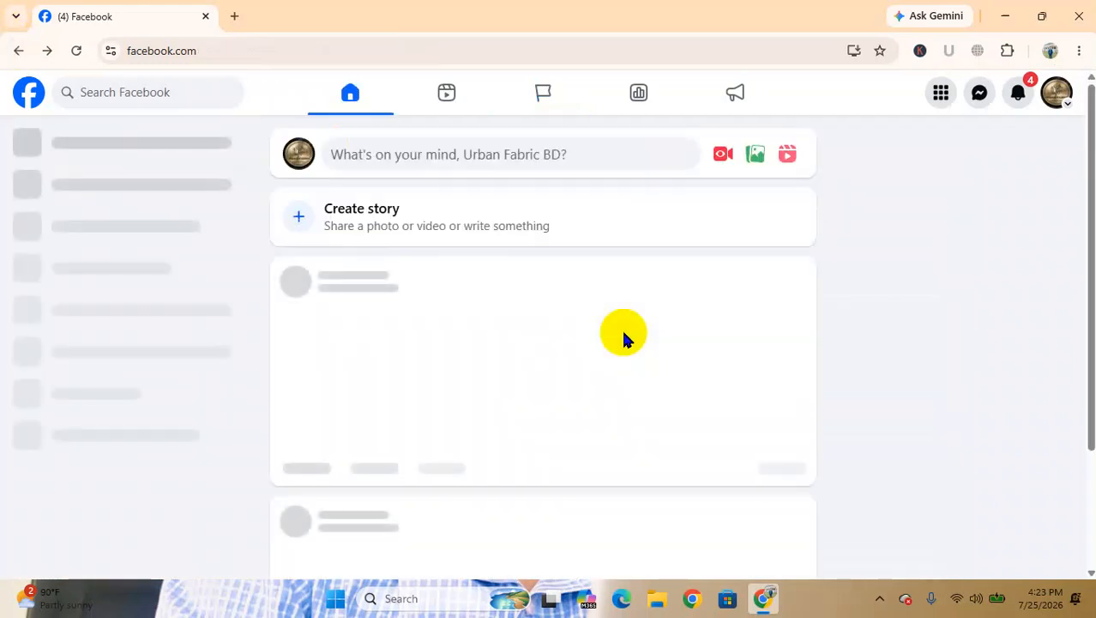
Open the Urban Fabric BD Page and examine its posts, details, links and contact info
click(294, 156)
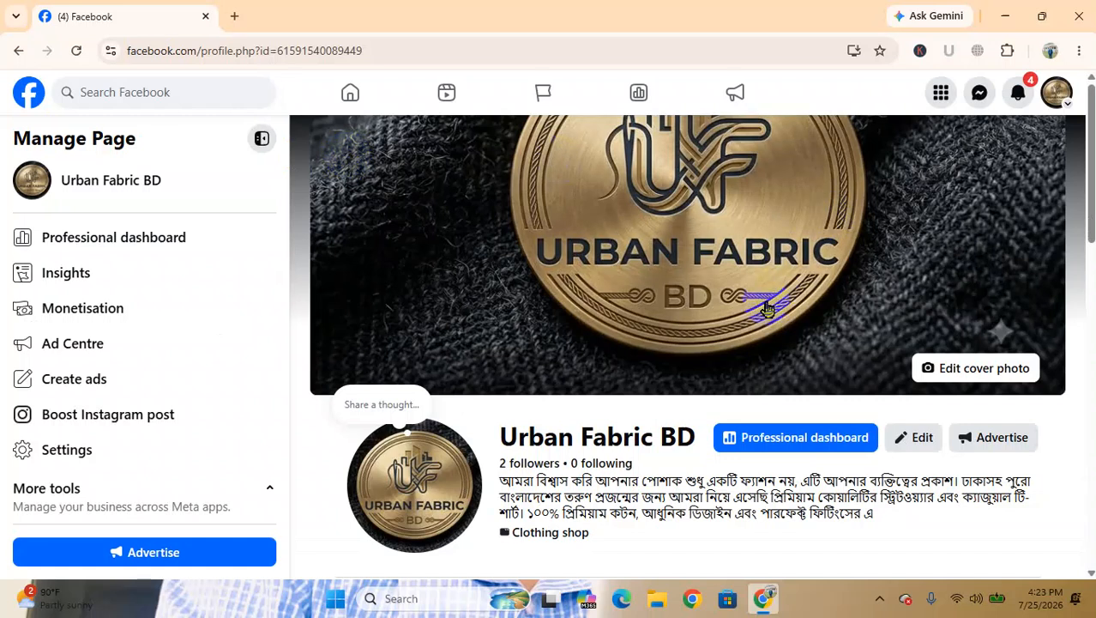
scroll(766, 304, down, 10)
scroll(767, 305, down, 4)
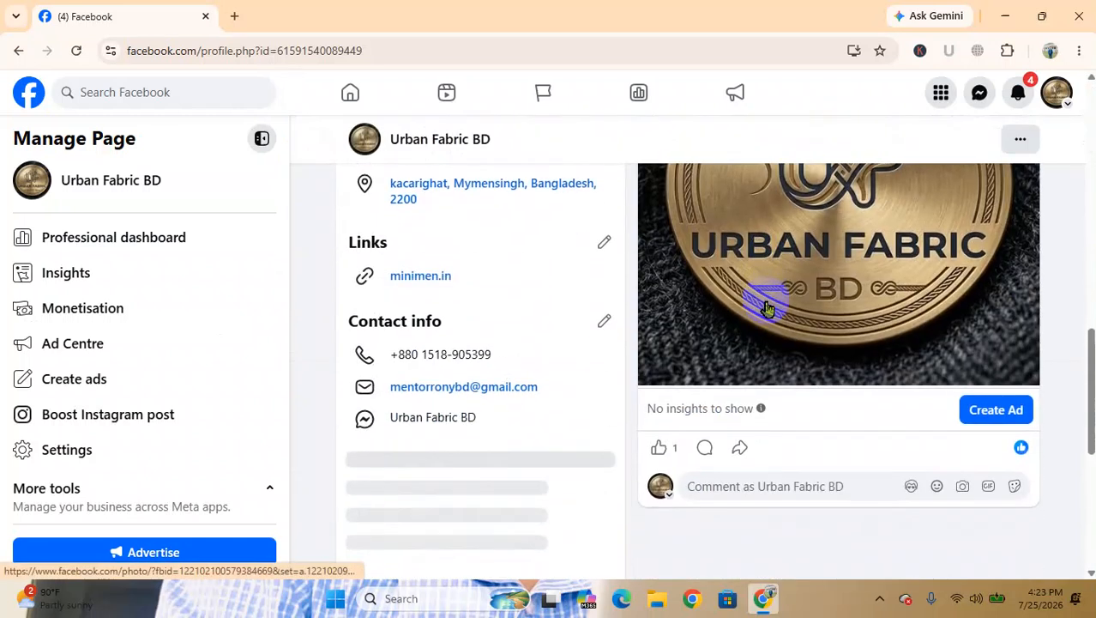
scroll(825, 317, up, 3)
scroll(824, 315, up, 3)
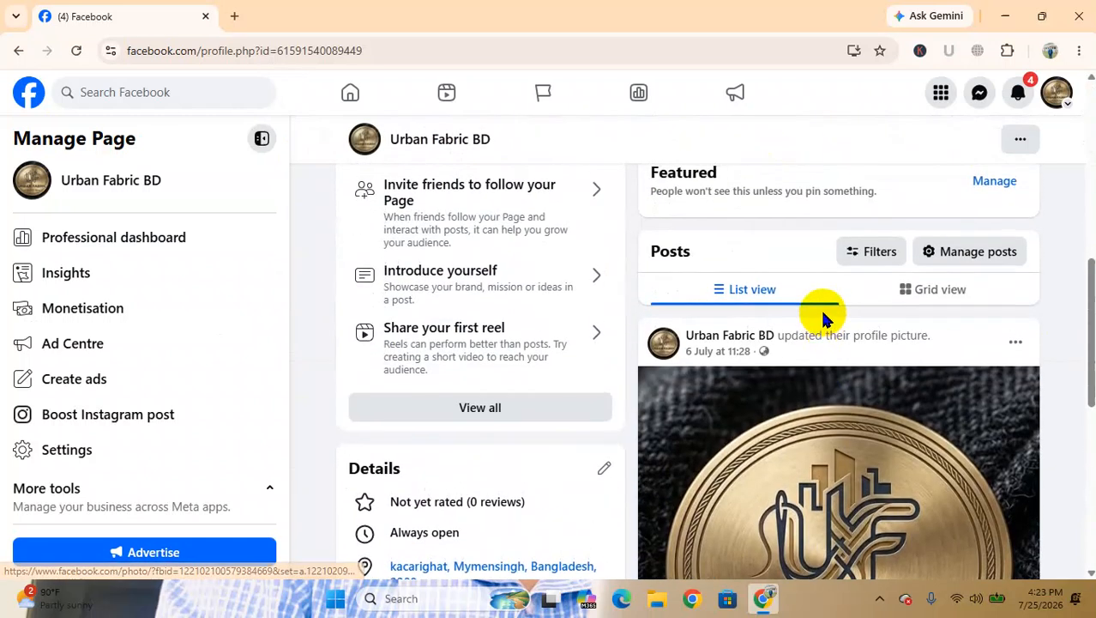
scroll(914, 443, down, 3)
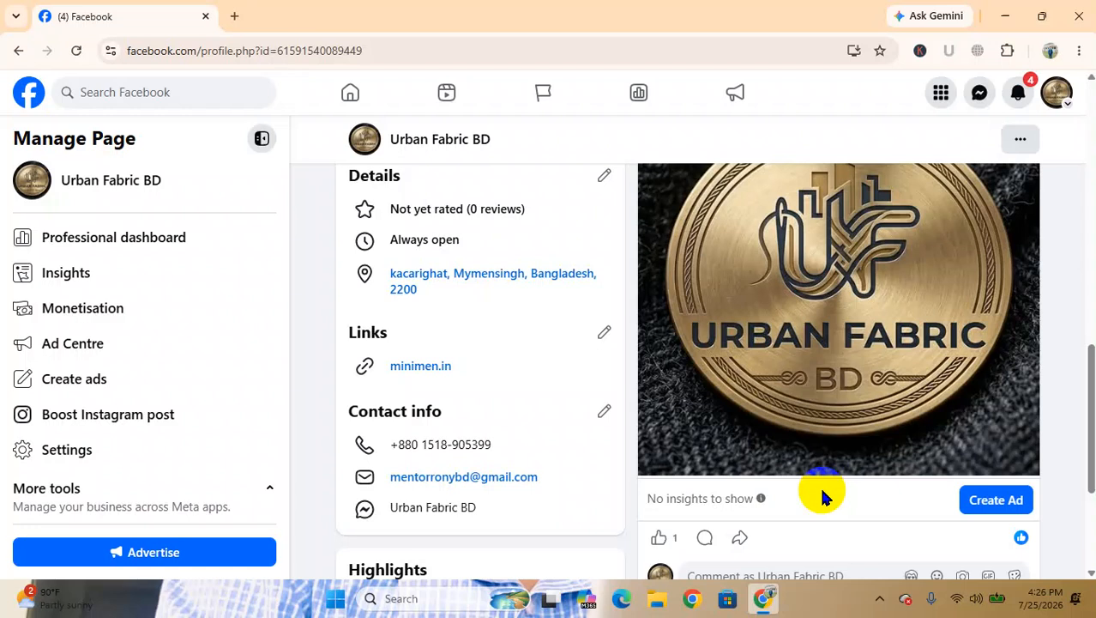
scroll(820, 484, down, 1)
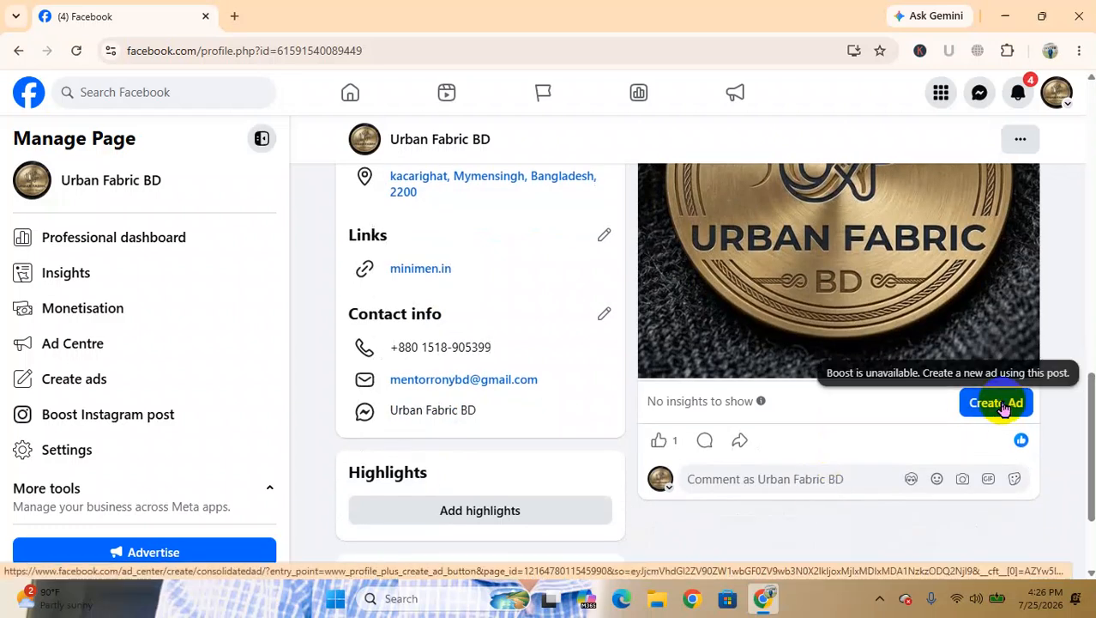
scroll(999, 400, down, 2)
scroll(876, 510, up, 3)
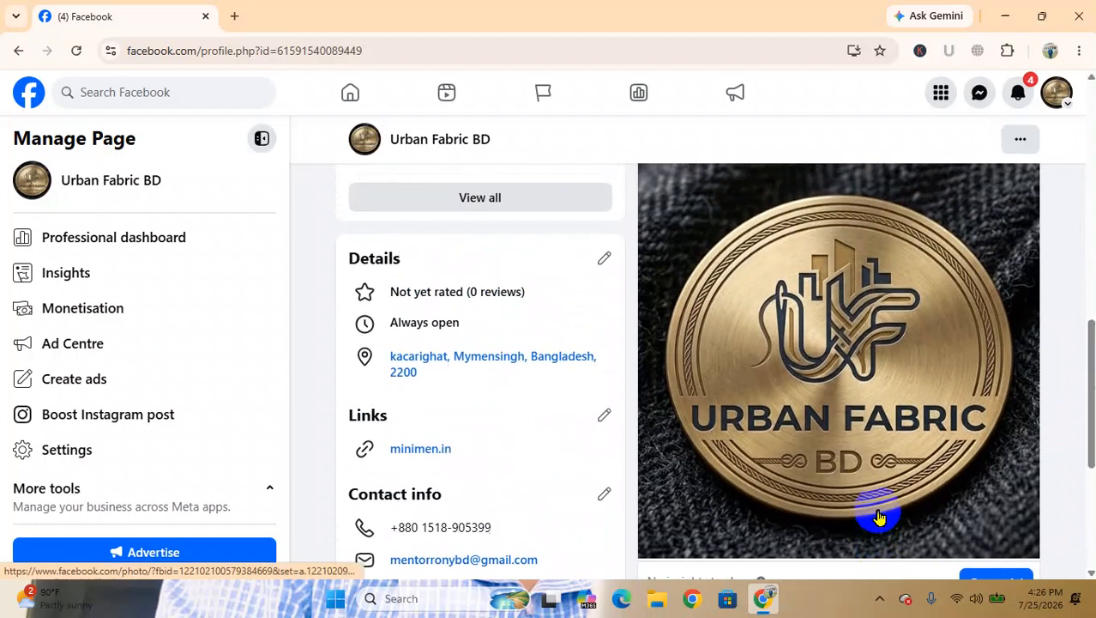
scroll(875, 513, up, 10)
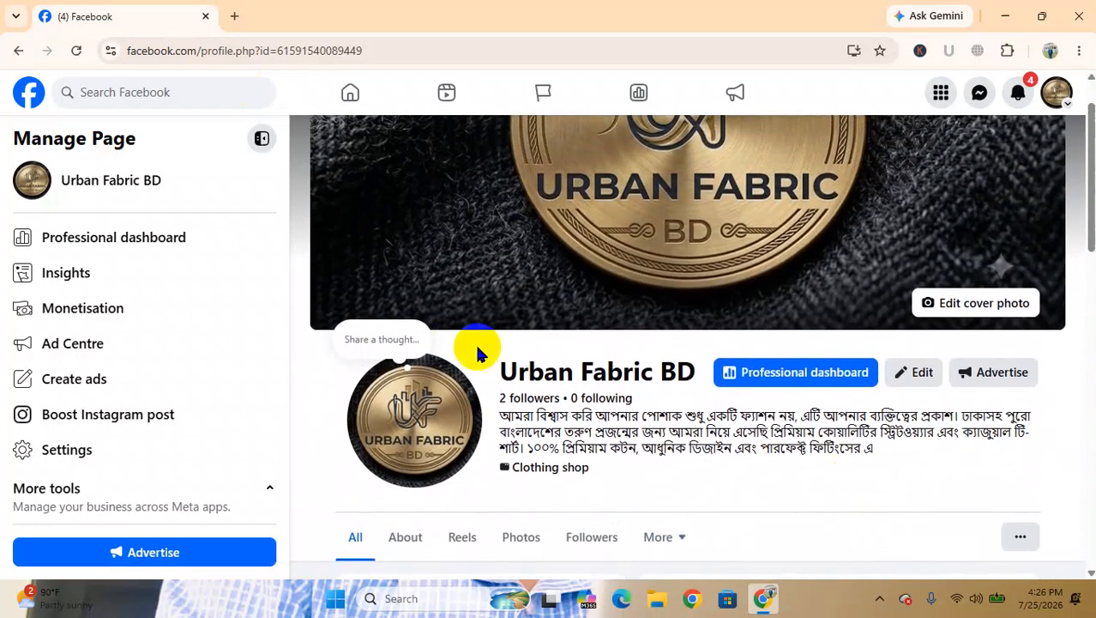
scroll(478, 353, down, 1)
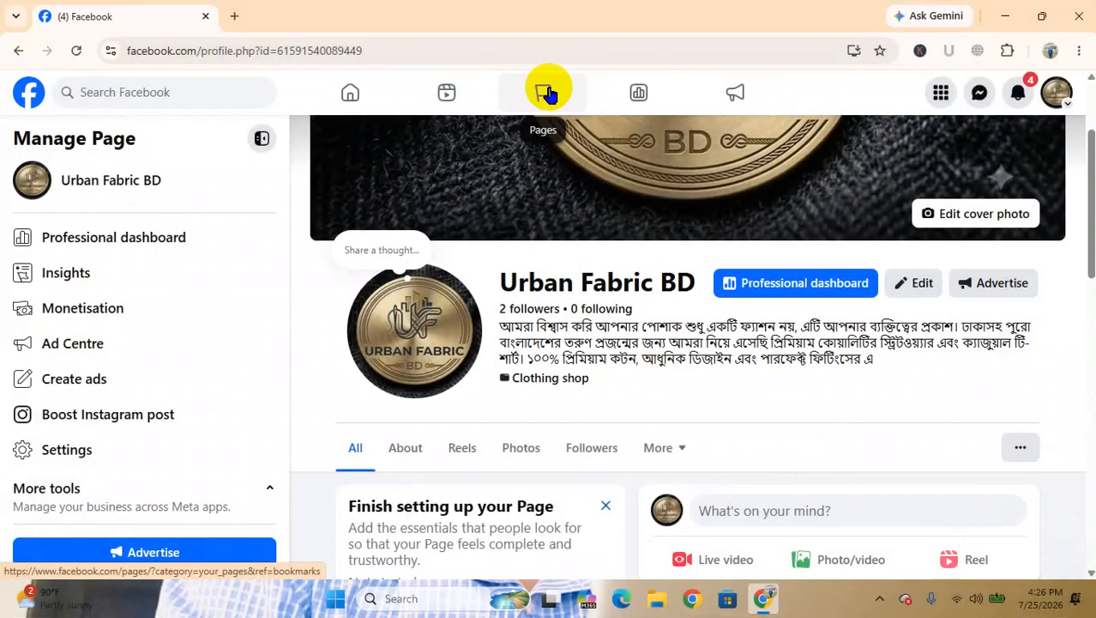
Open Meta Business Suite from the Page's management tools and go to Insights in the full tool list
scroll(110, 362, down, 3)
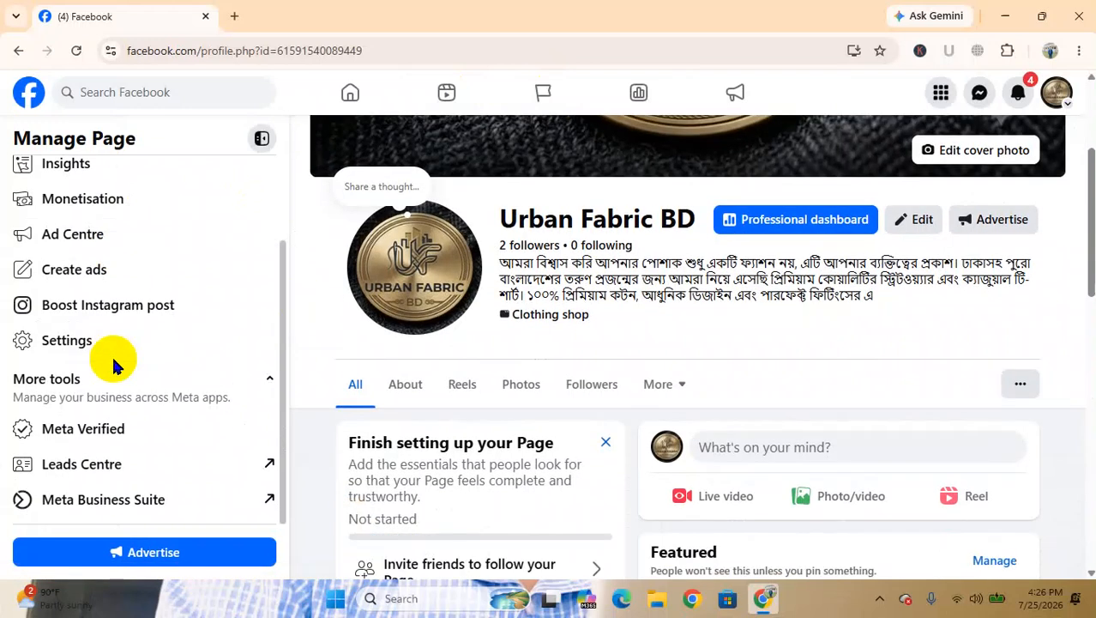
click(141, 512)
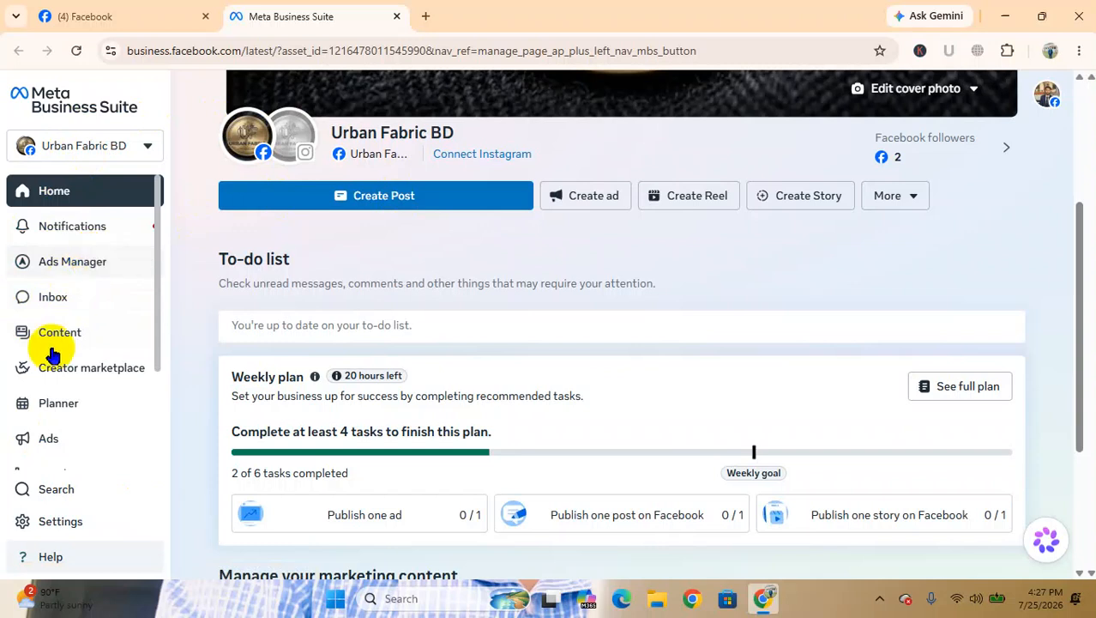
scroll(51, 368, down, 3)
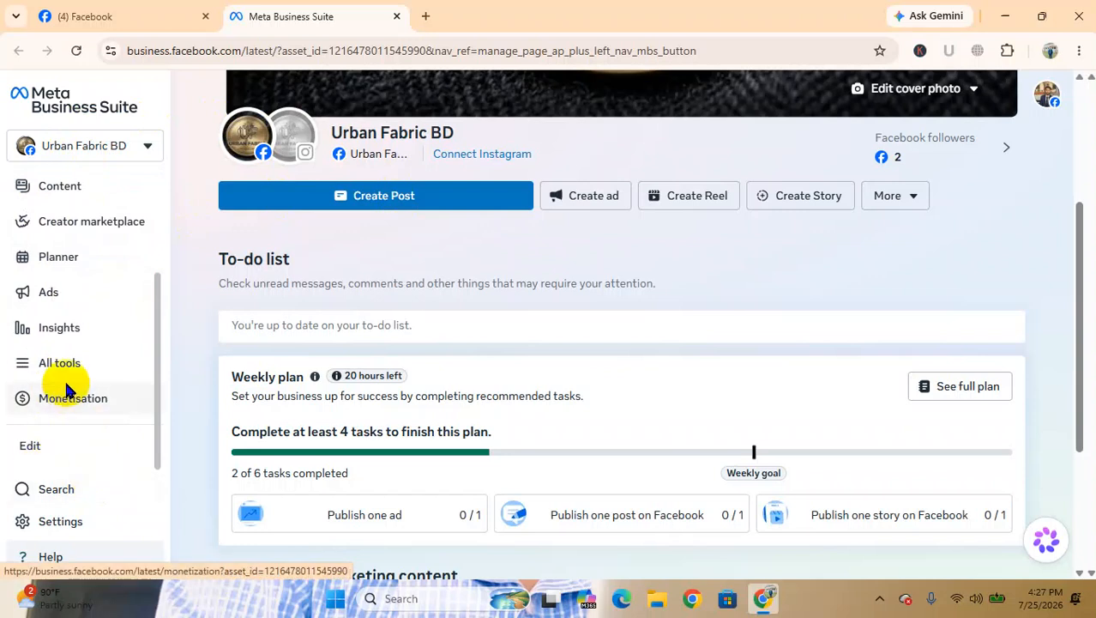
click(65, 367)
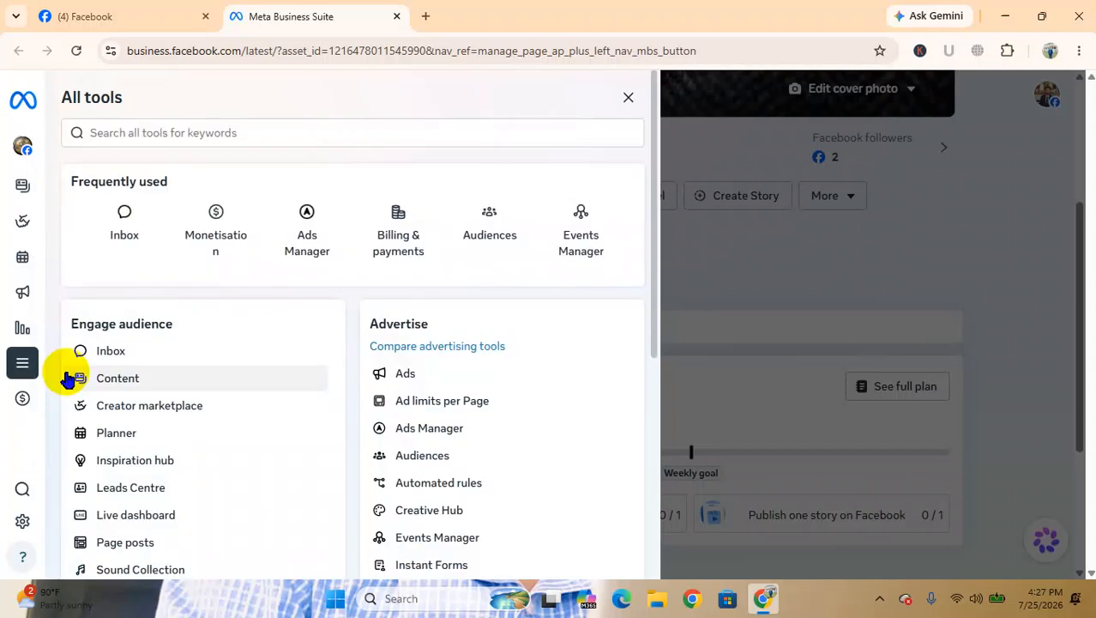
scroll(68, 378, down, 1)
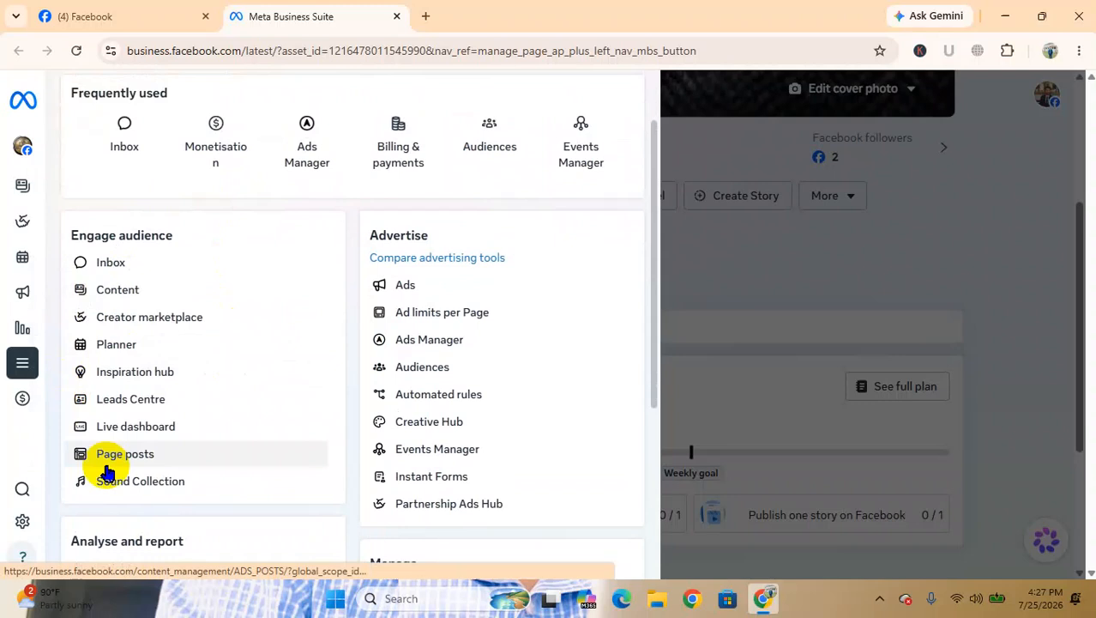
scroll(107, 470, down, 3)
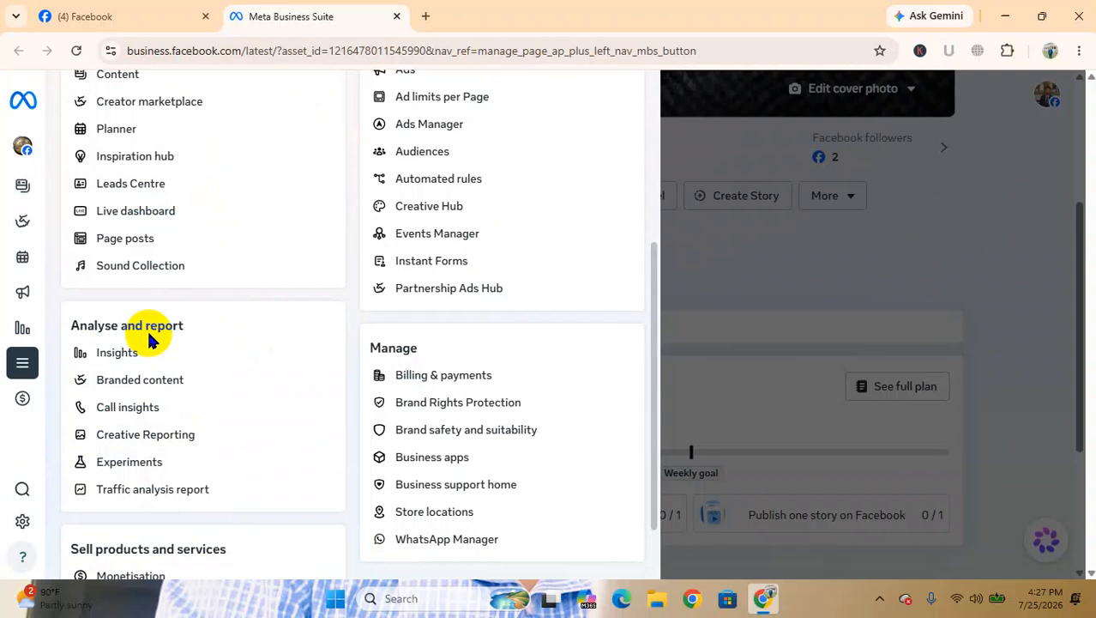
click(122, 355)
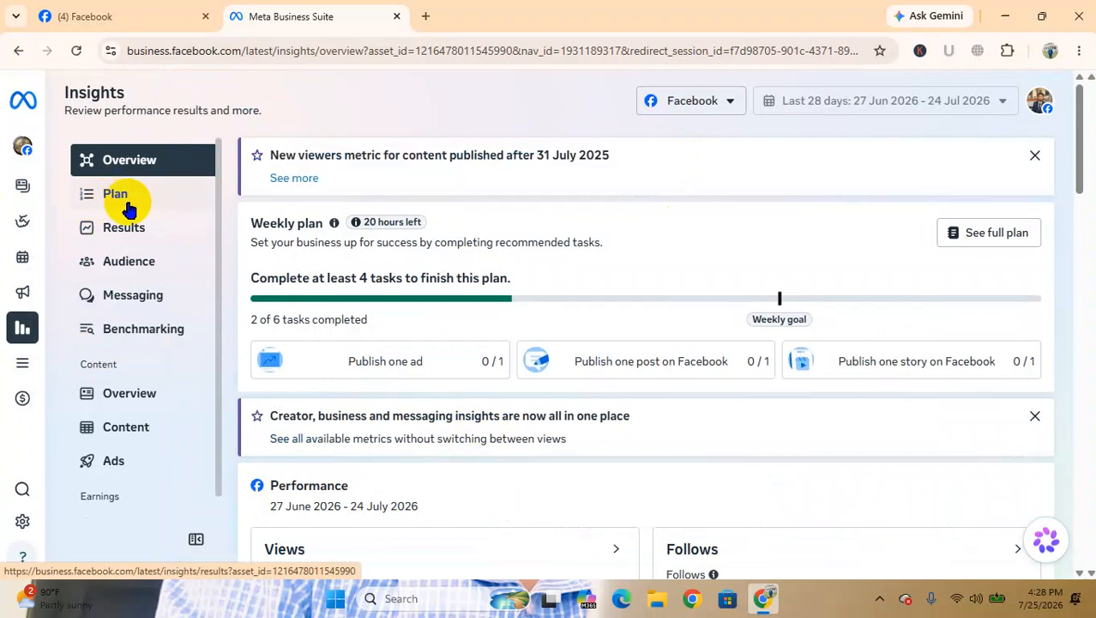
Open the Results section of Insights and close the weekly plan pop-up
click(130, 240)
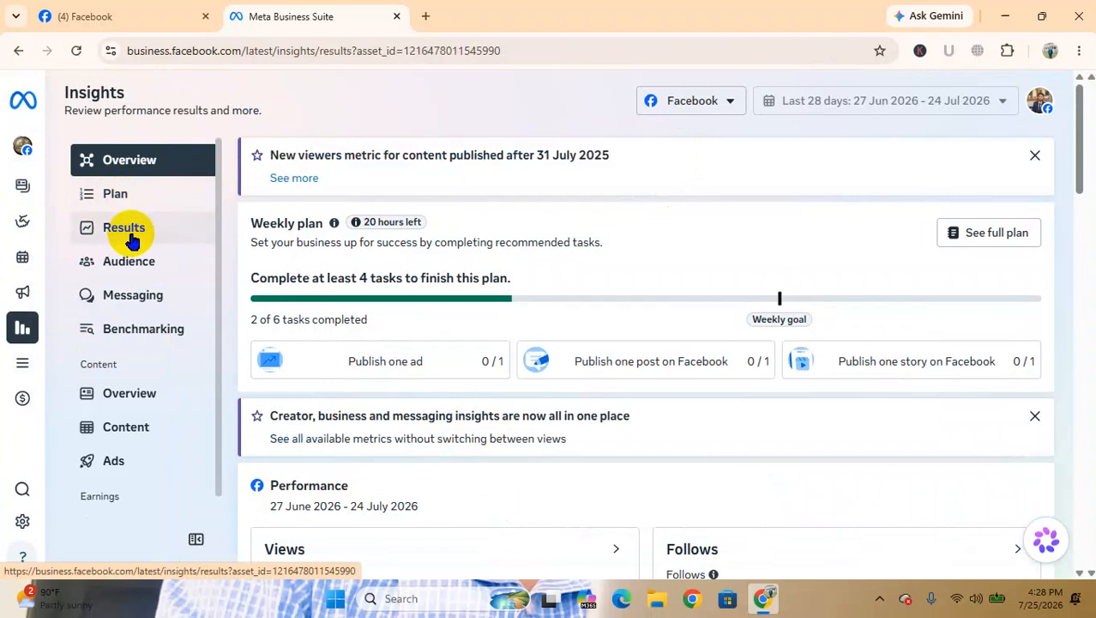
scroll(673, 375, down, 1)
scroll(674, 375, down, 5)
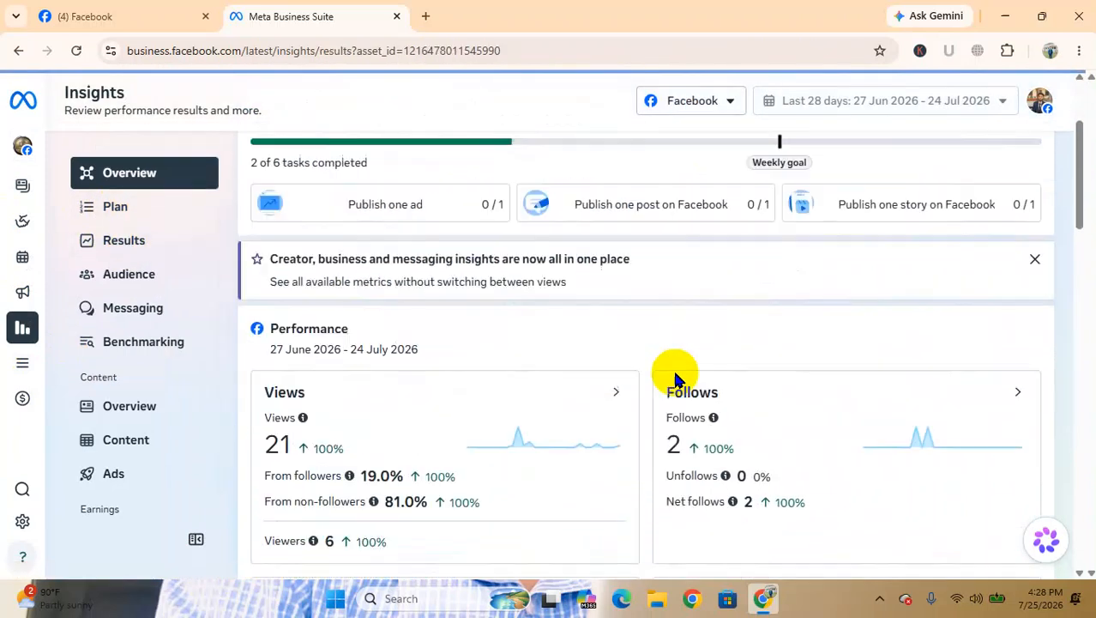
scroll(675, 373, down, 1)
scroll(675, 373, up, 3)
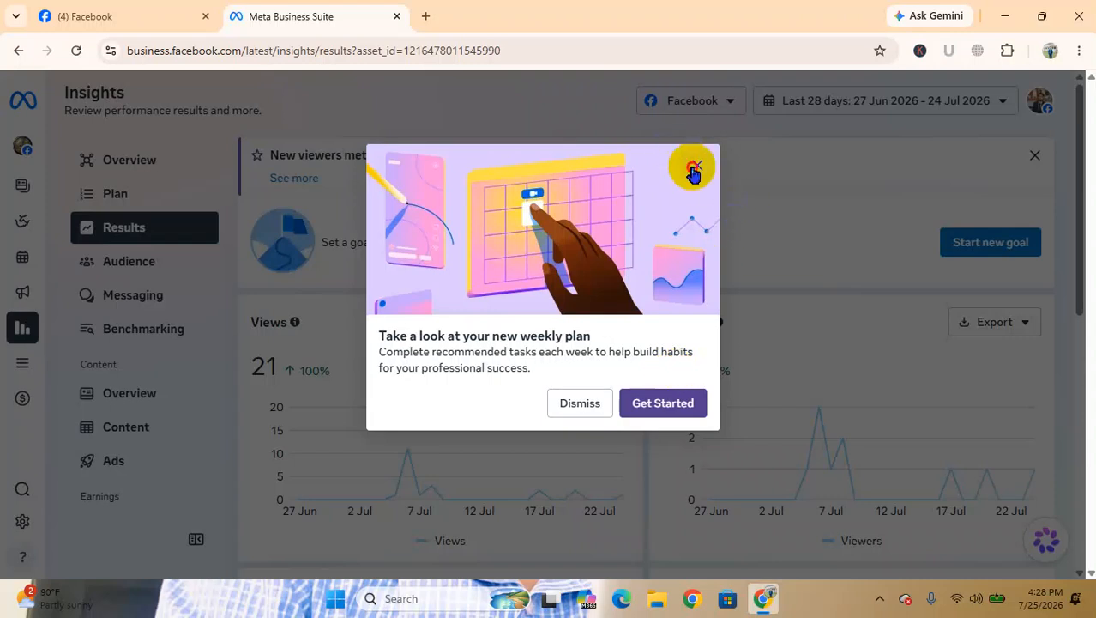
click(698, 165)
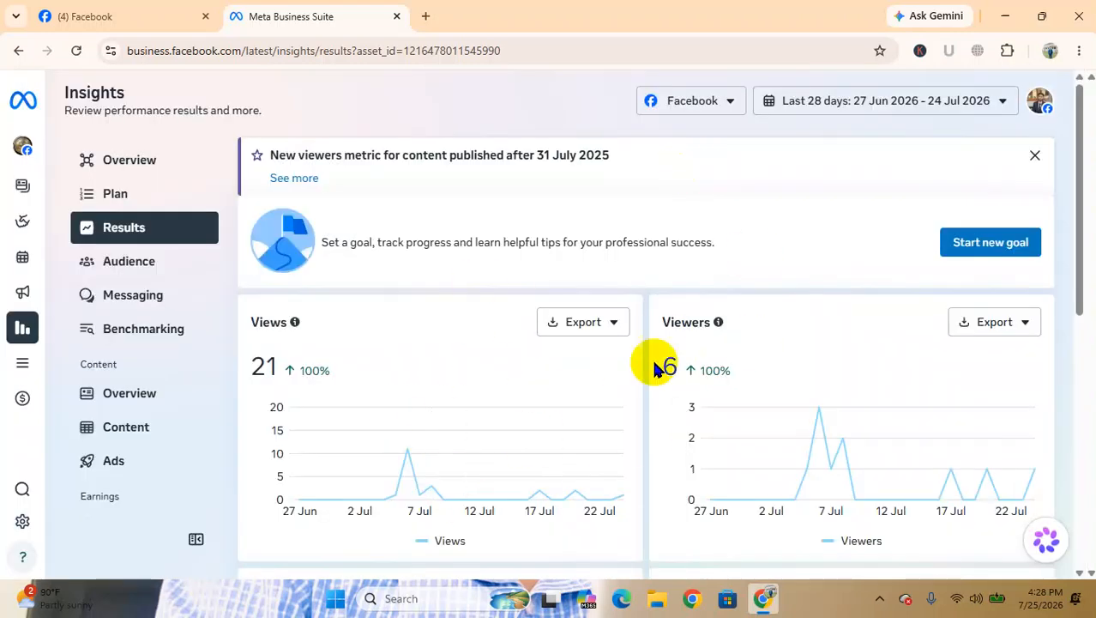
Review the Results charts for views, viewers, content interactions, link clicks, visits and follows
scroll(671, 362, down, 1)
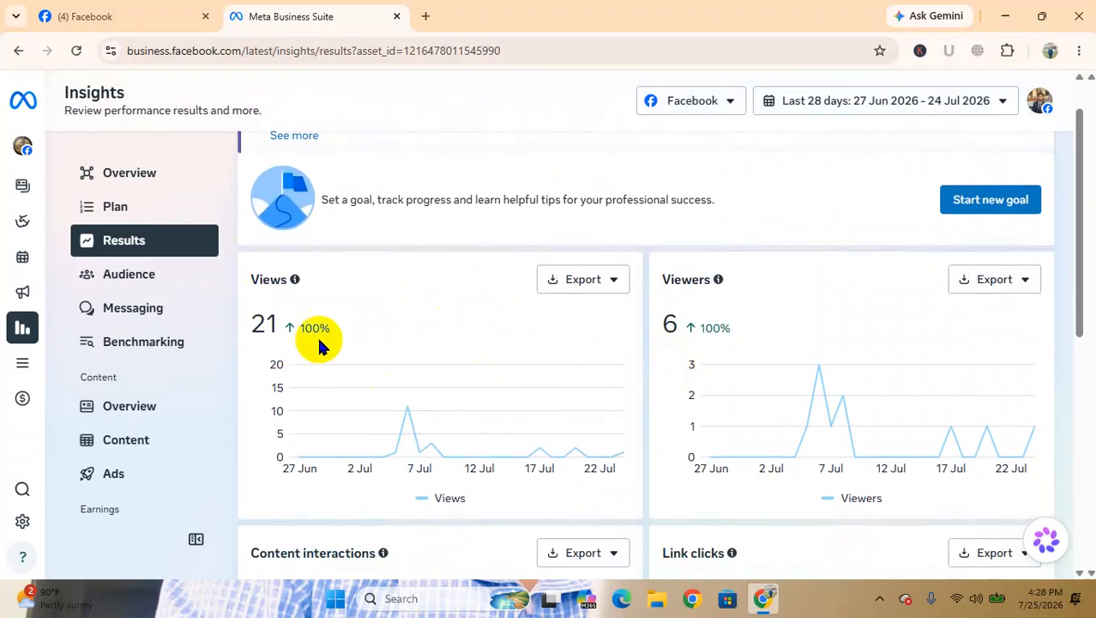
scroll(404, 399, down, 5)
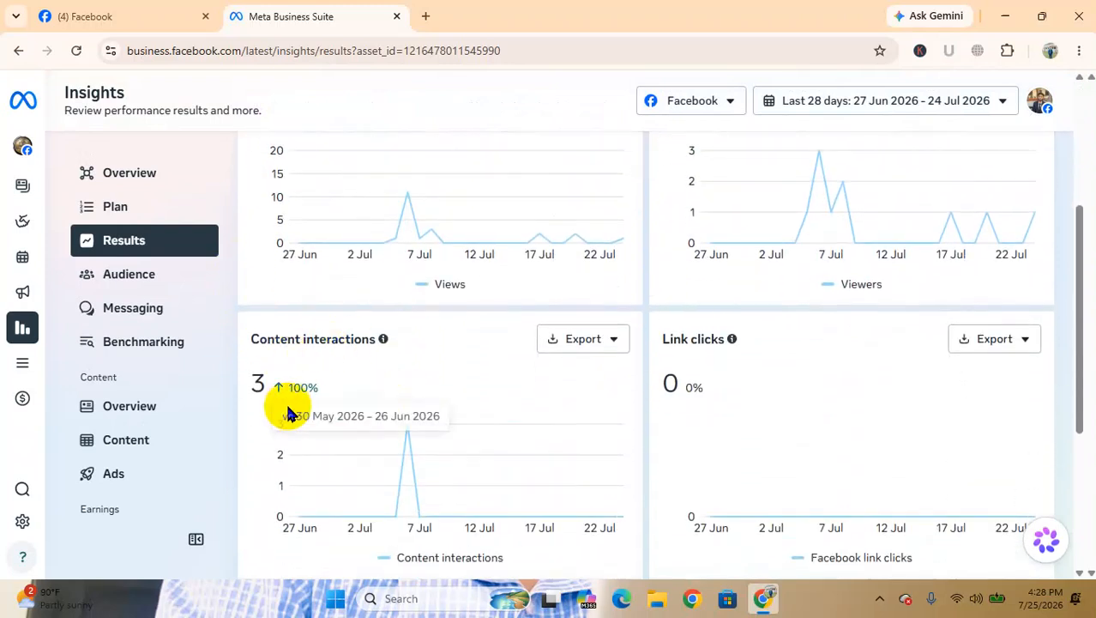
scroll(823, 360, down, 6)
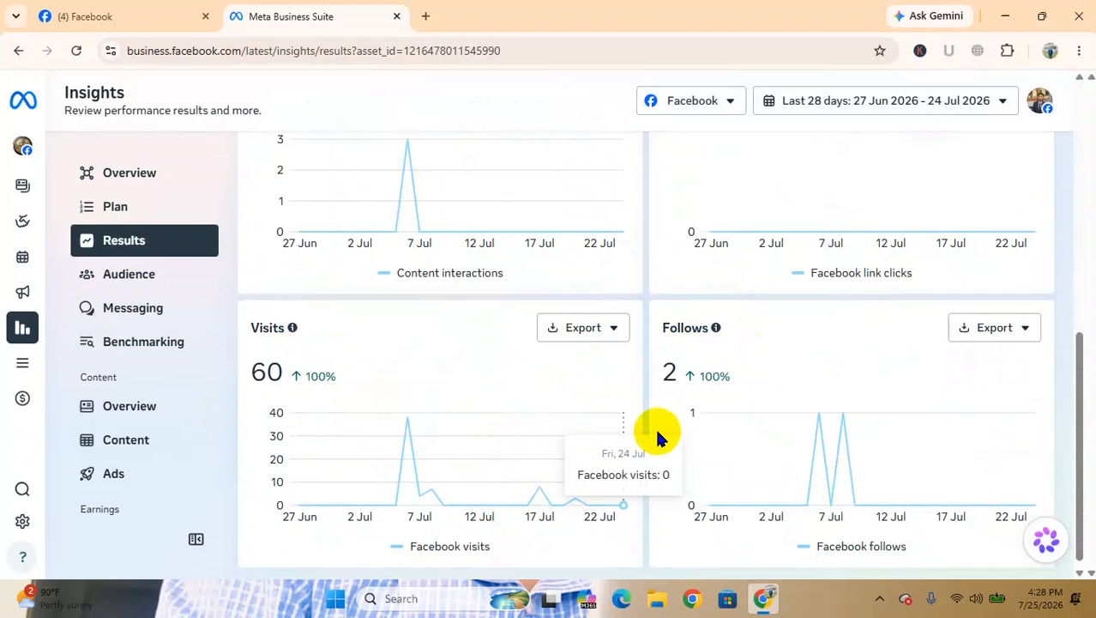
scroll(657, 435, up, 10)
scroll(657, 435, down, 1)
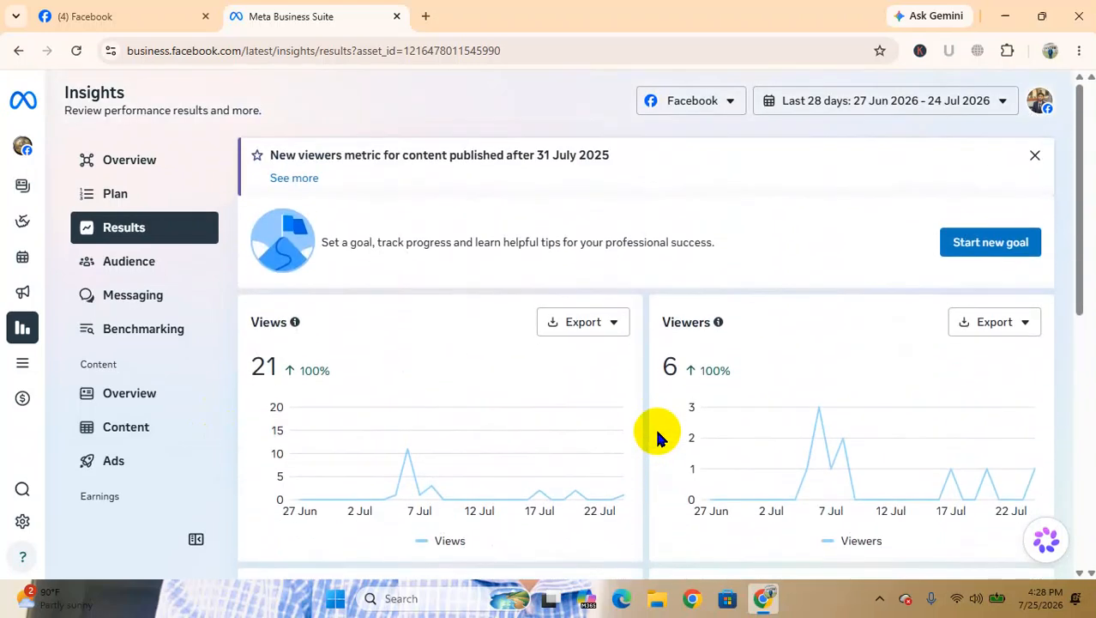
Open the Content overview in Insights and select almost the whole screen with the screenshot tool, about 1345 by 693 pixels
click(161, 396)
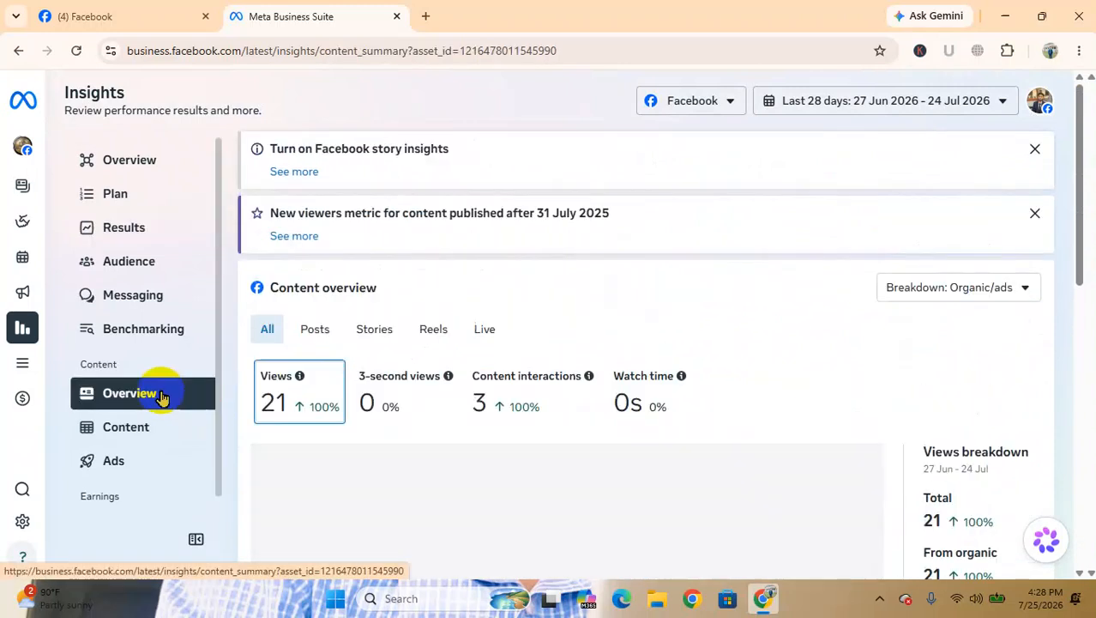
scroll(610, 326, down, 3)
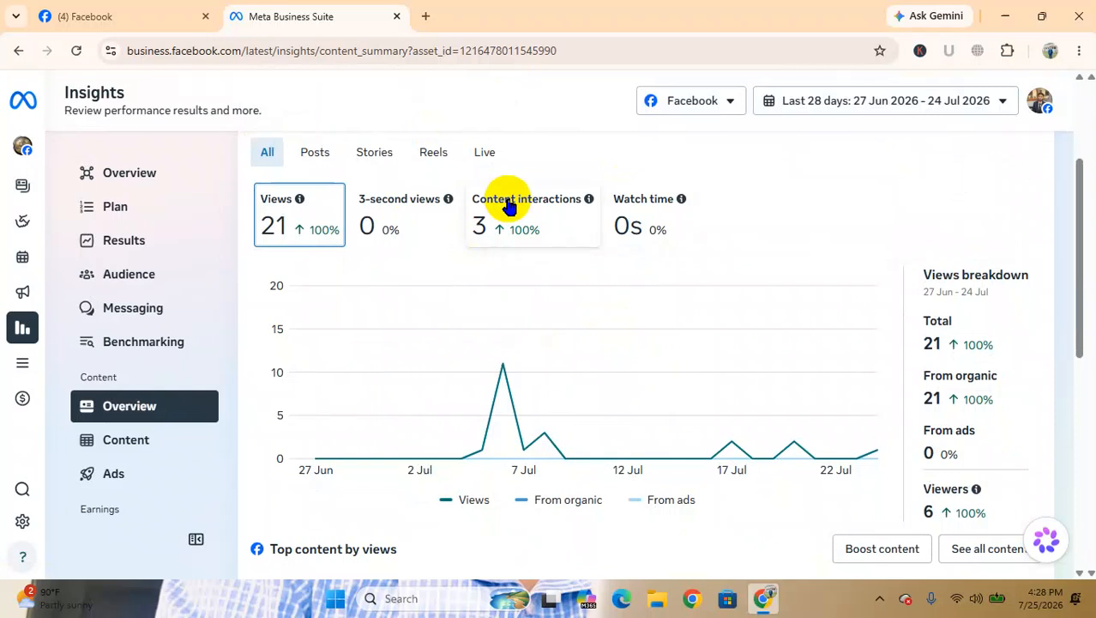
click(879, 598)
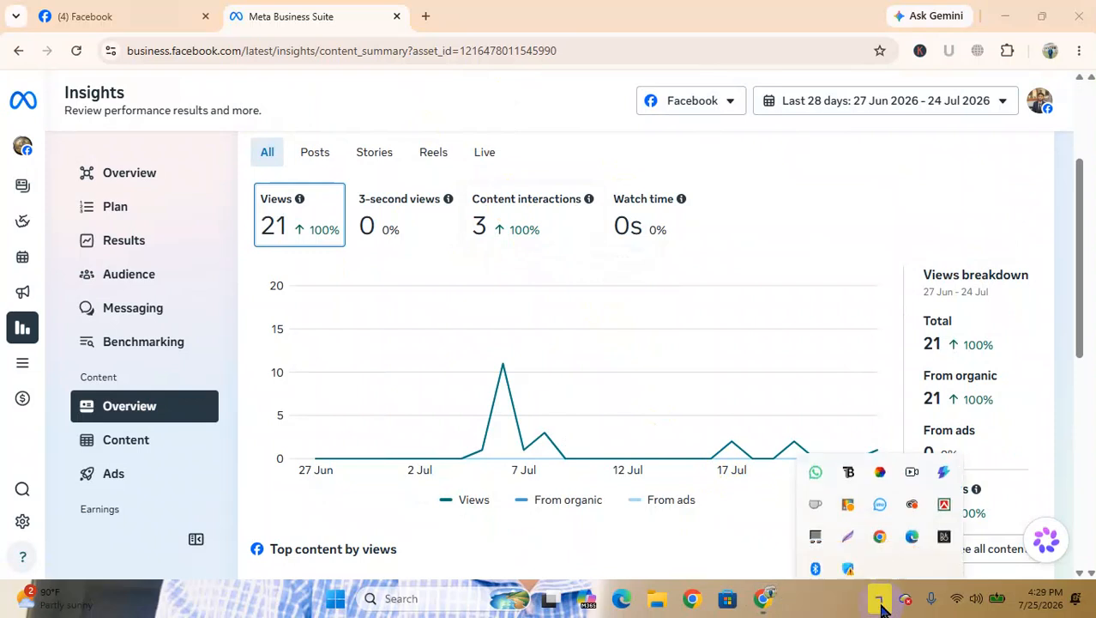
click(845, 519)
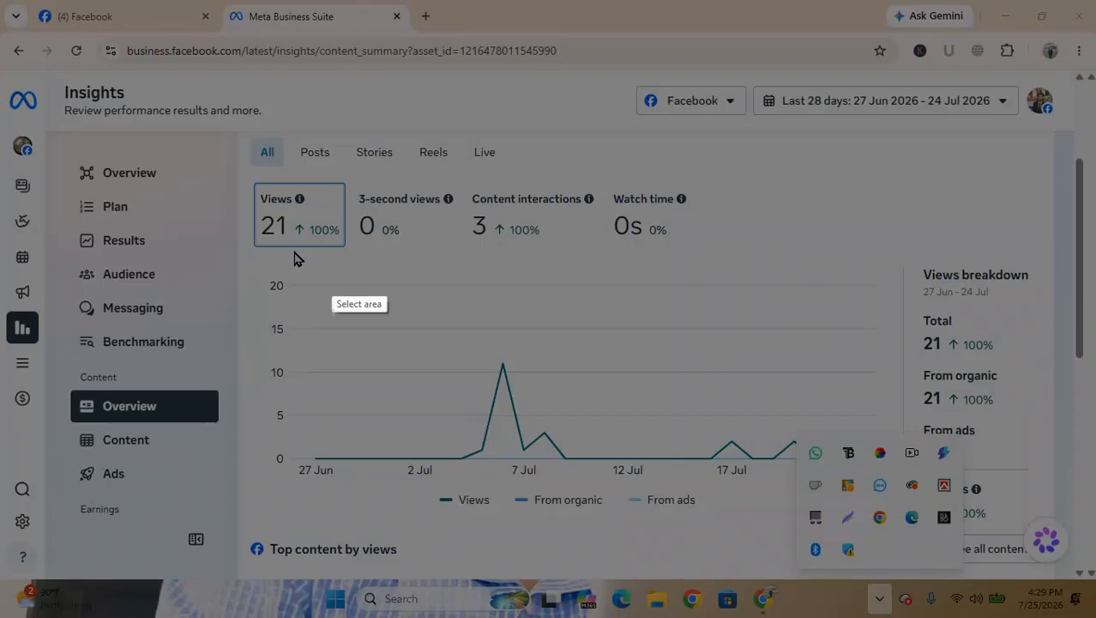
drag(0, 19, 1079, 577)
Outline the Views, 3-second views, Content interactions and Watch time metrics with separate red rectangles on the screenshot
click(1066, 483)
mouse_move(240, 181)
mouse_down()
mouse_move(289, 195)
mouse_move(355, 244)
mouse_move(356, 257)
mouse_up()
drag(344, 175, 436, 269)
drag(456, 168, 574, 270)
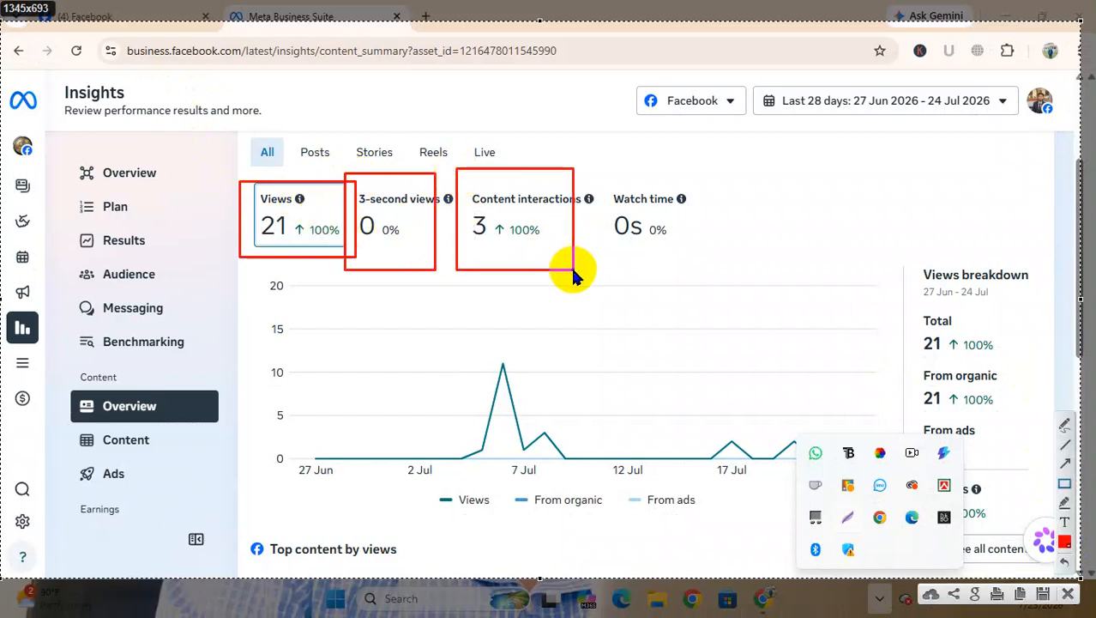
drag(591, 170, 696, 279)
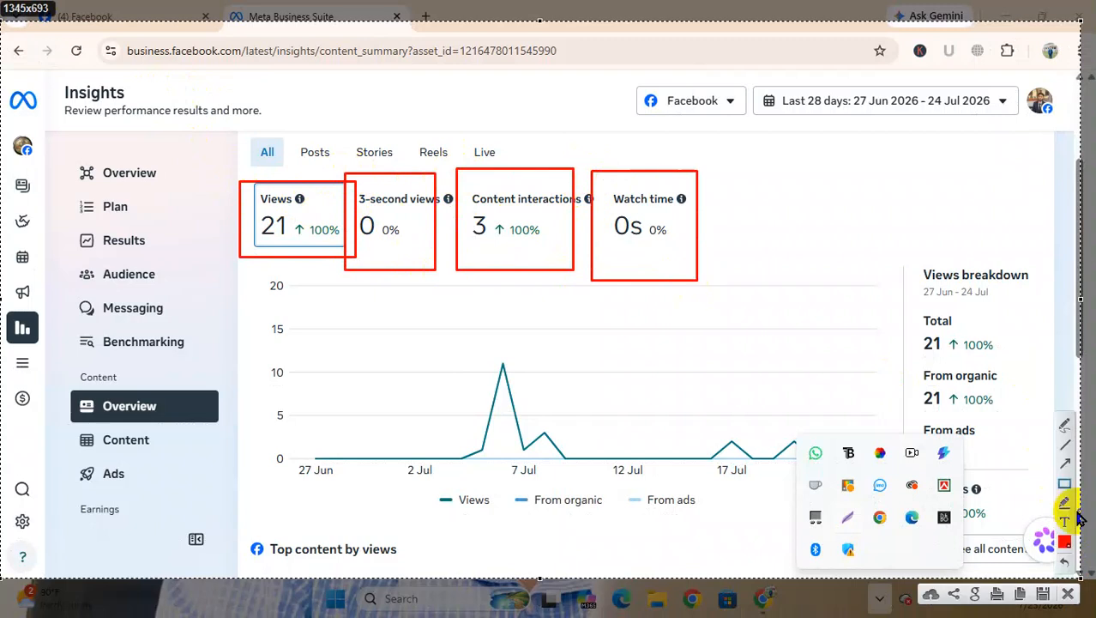
Draw four red arrows pointing from the chart area to the values in the outlined metric boxes
click(1064, 471)
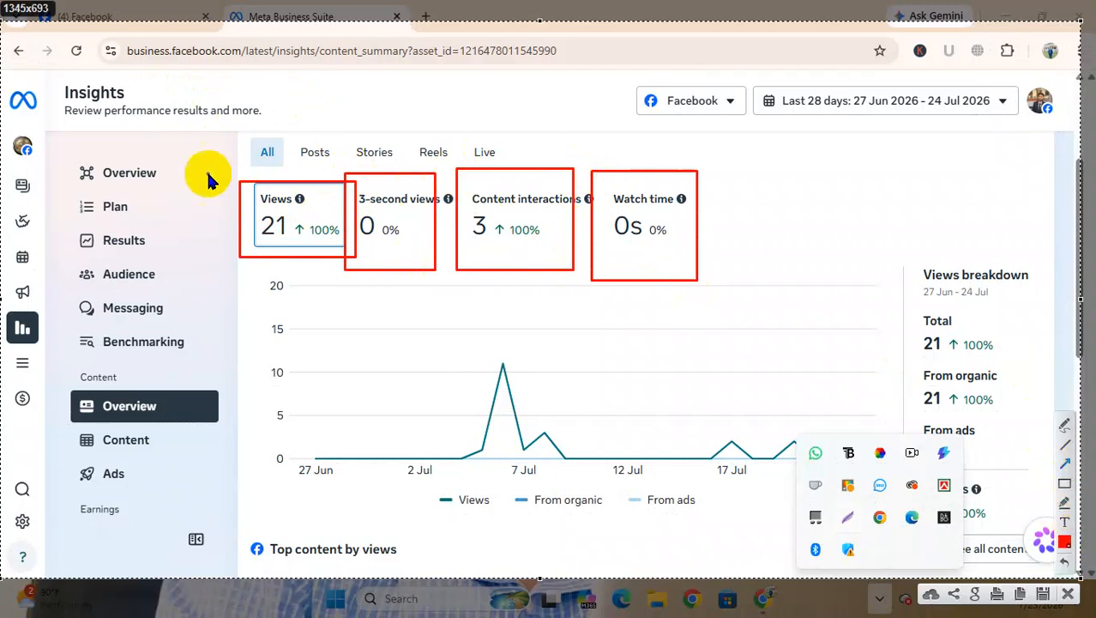
drag(231, 410, 287, 246)
mouse_move(437, 450)
mouse_down()
mouse_move(372, 293)
mouse_move(371, 239)
mouse_up()
mouse_move(562, 382)
mouse_down()
mouse_move(473, 232)
mouse_move(489, 257)
mouse_move(489, 244)
mouse_up()
drag(693, 358, 617, 246)
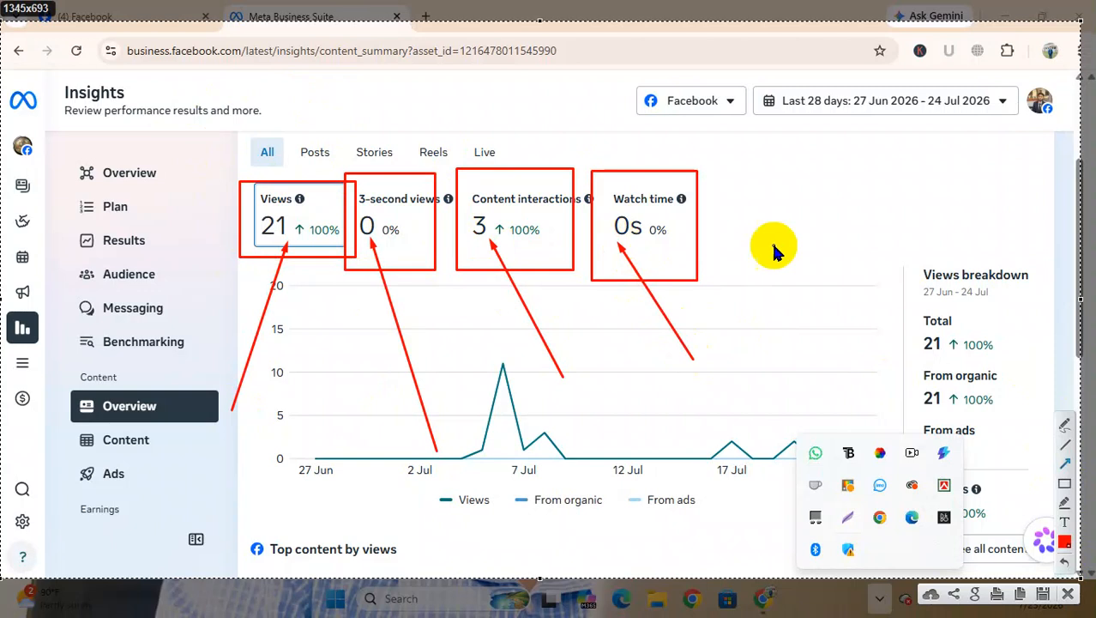
Add the red text "before my work" beside the Watch time box on the screenshot and cancel the capture
click(1064, 521)
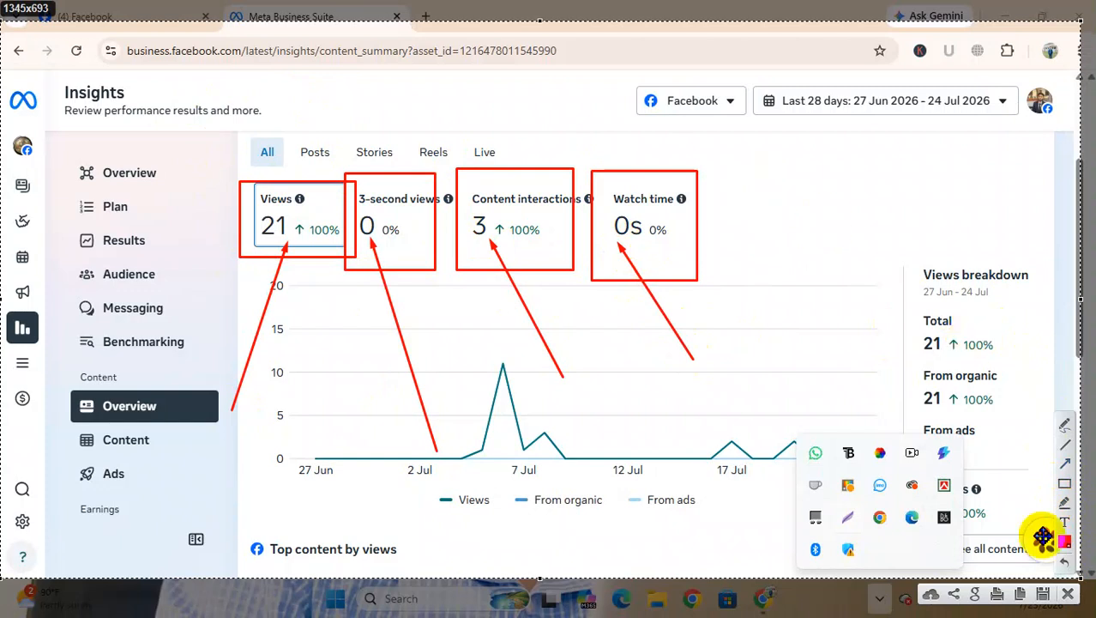
click(1066, 523)
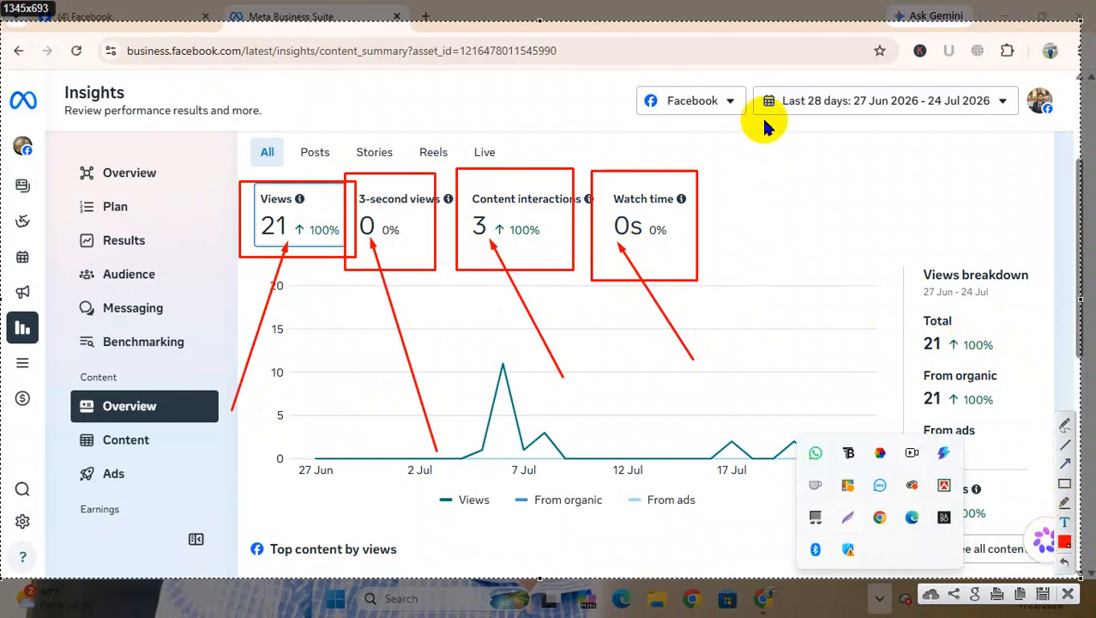
click(737, 173)
text(Befor)
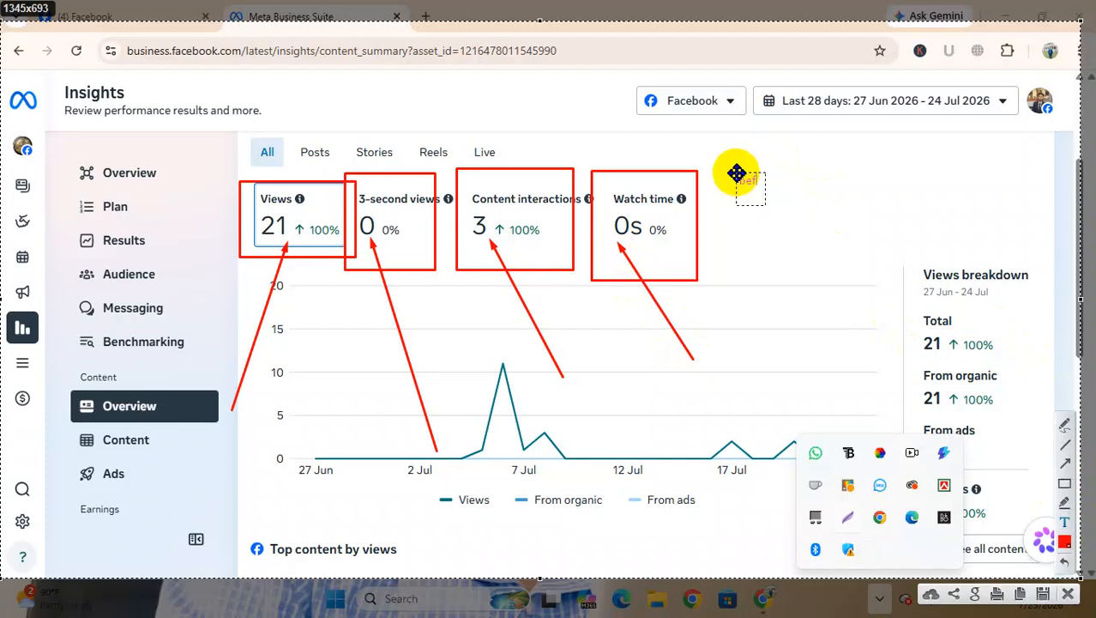
text(e my work)
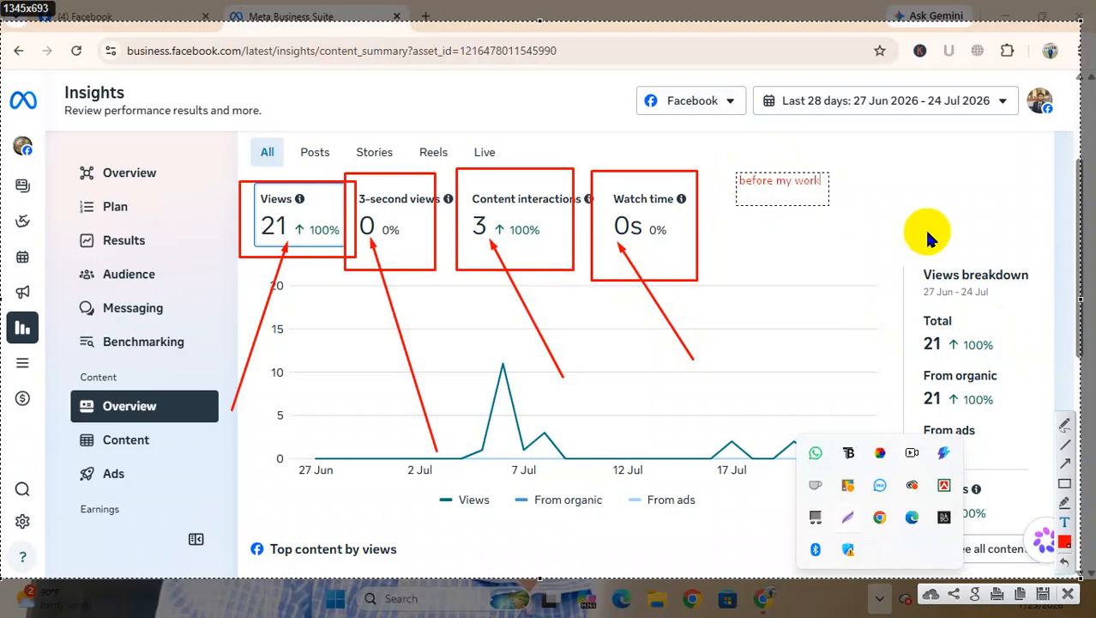
right_click(838, 202)
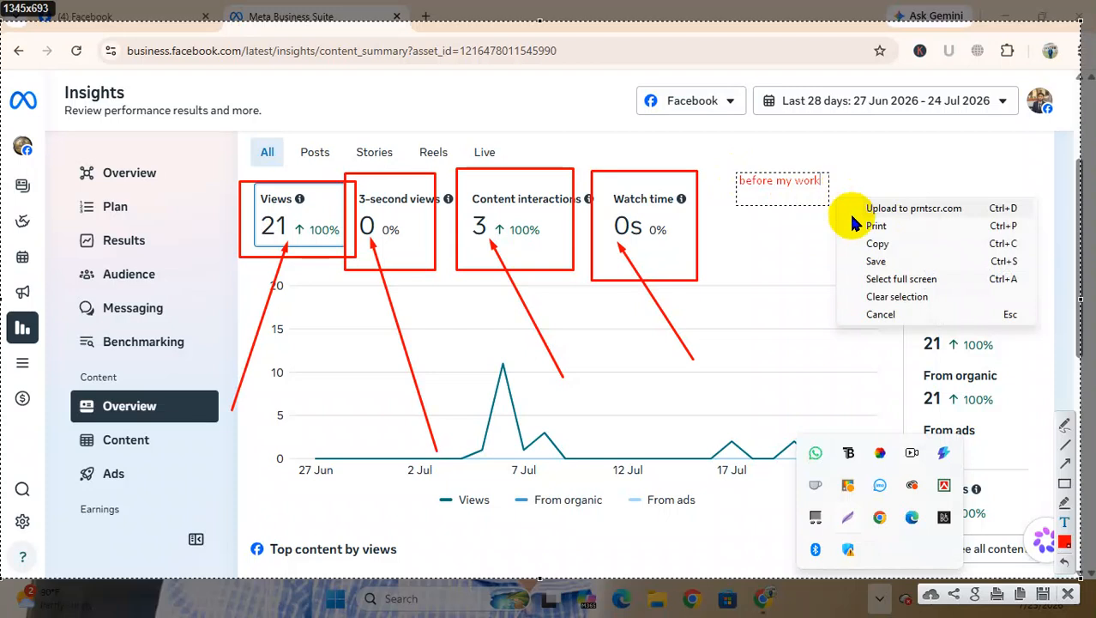
click(880, 313)
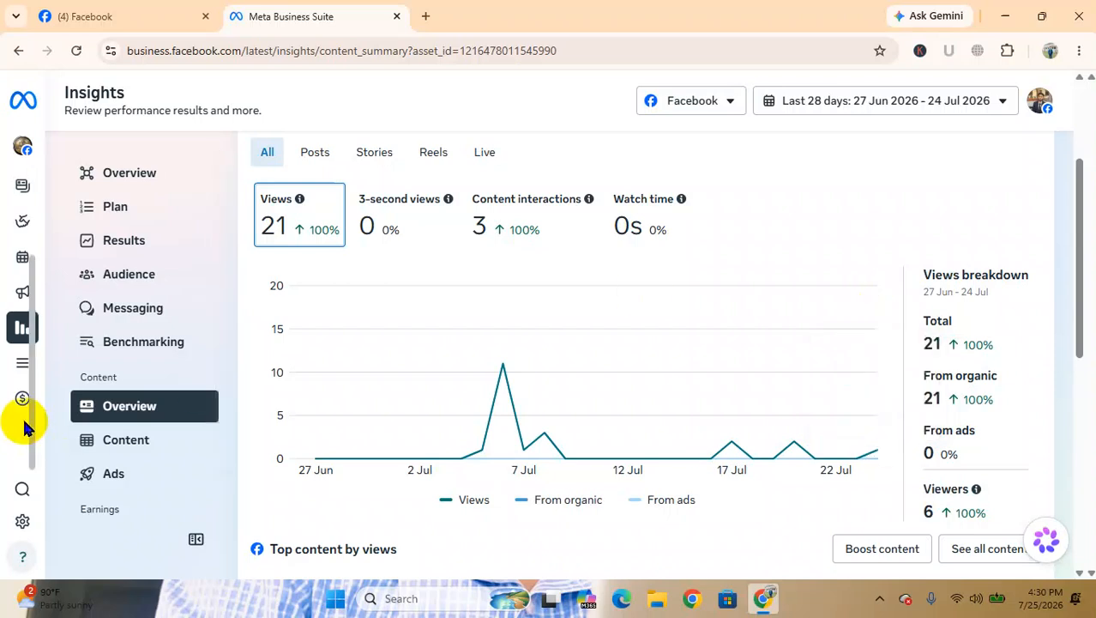
Open Ads Manager from the Advertise group in the full list of tools
mouse_move(20, 333)
click(48, 382)
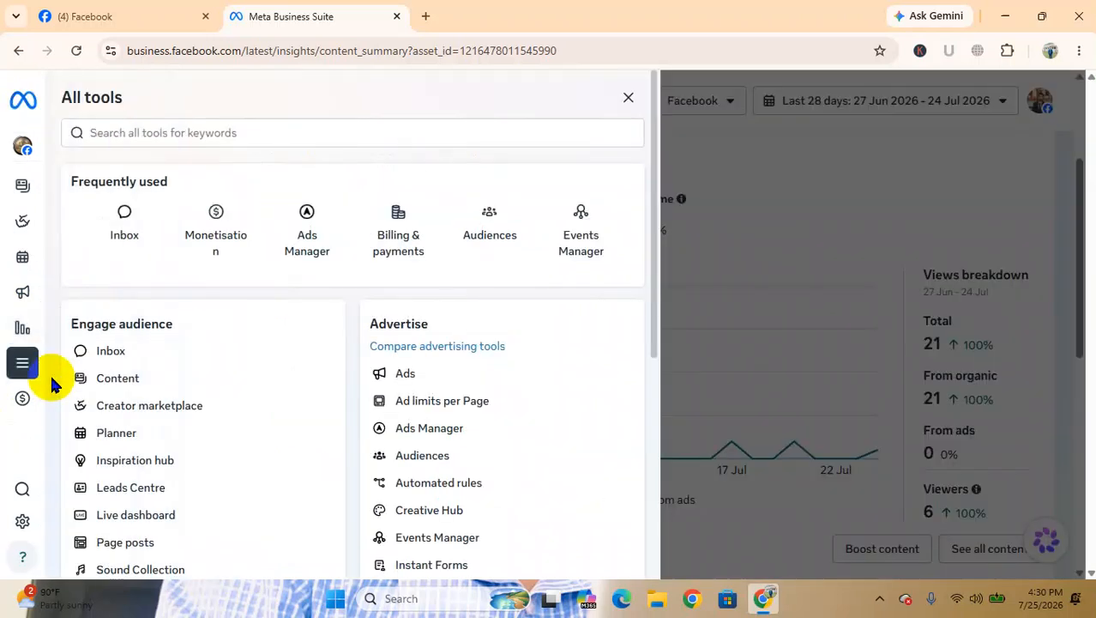
scroll(184, 436, down, 2)
scroll(184, 434, down, 2)
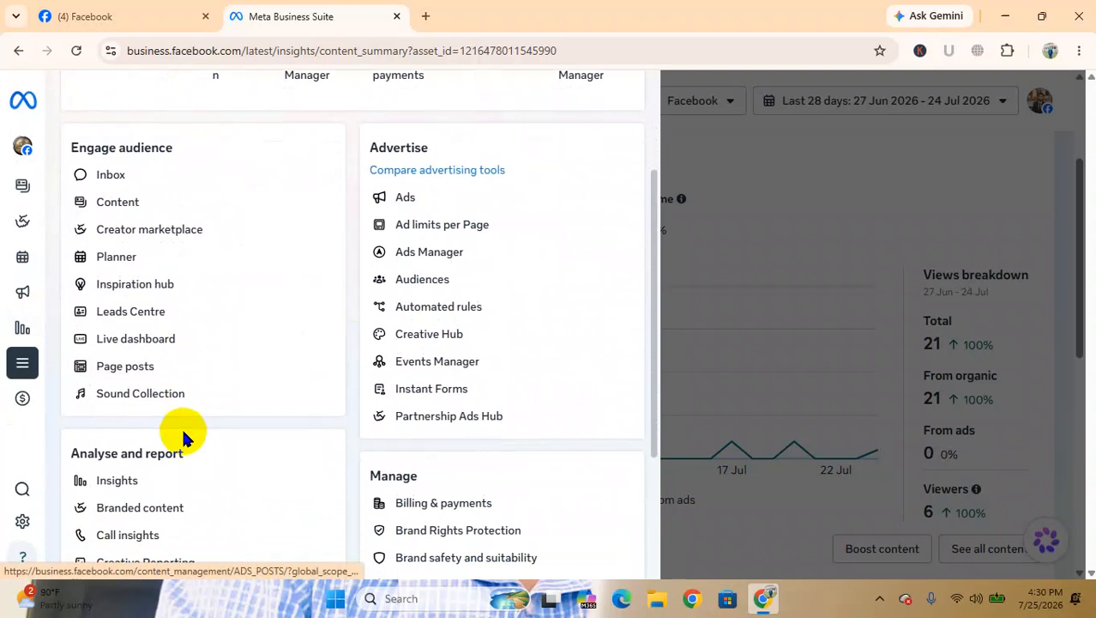
scroll(183, 435, up, 1)
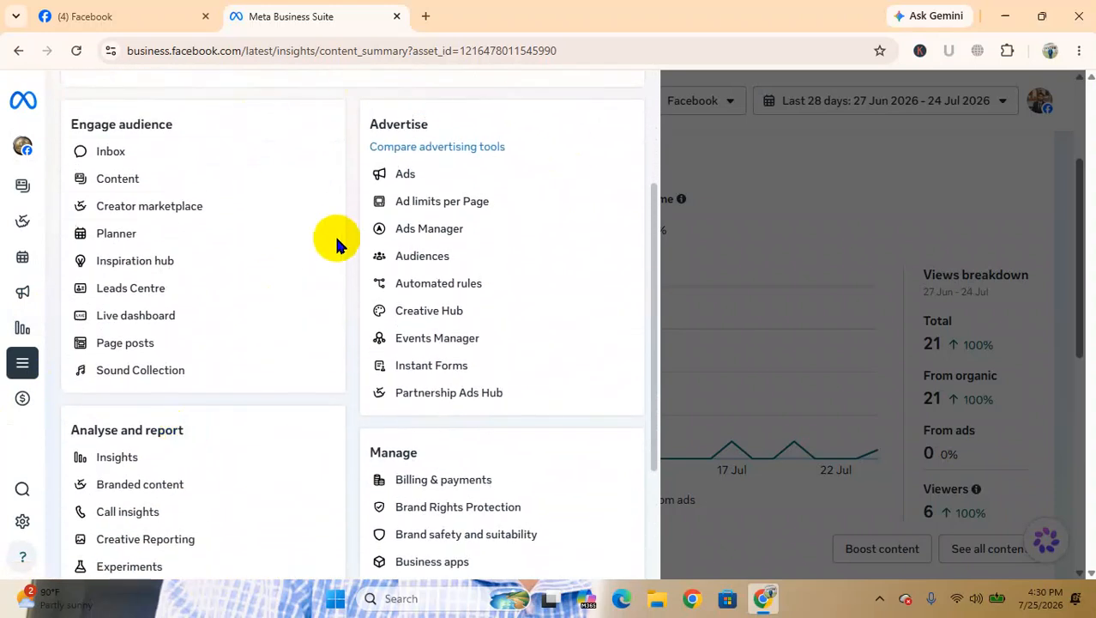
click(409, 229)
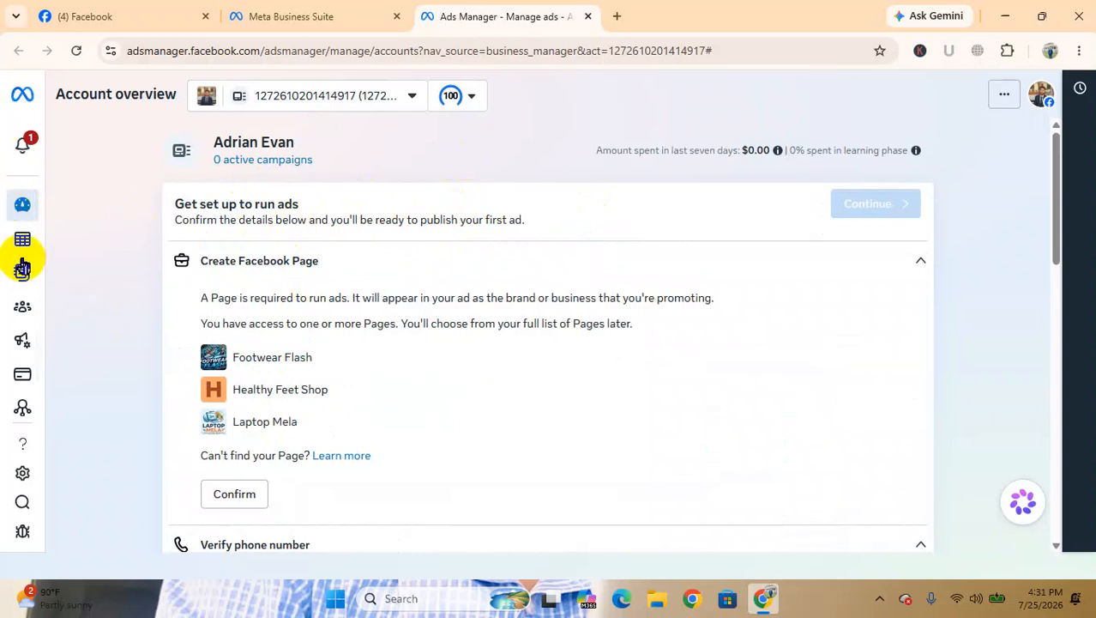
Open the Campaigns list of the ad account and start creating a new campaign
mouse_move(21, 244)
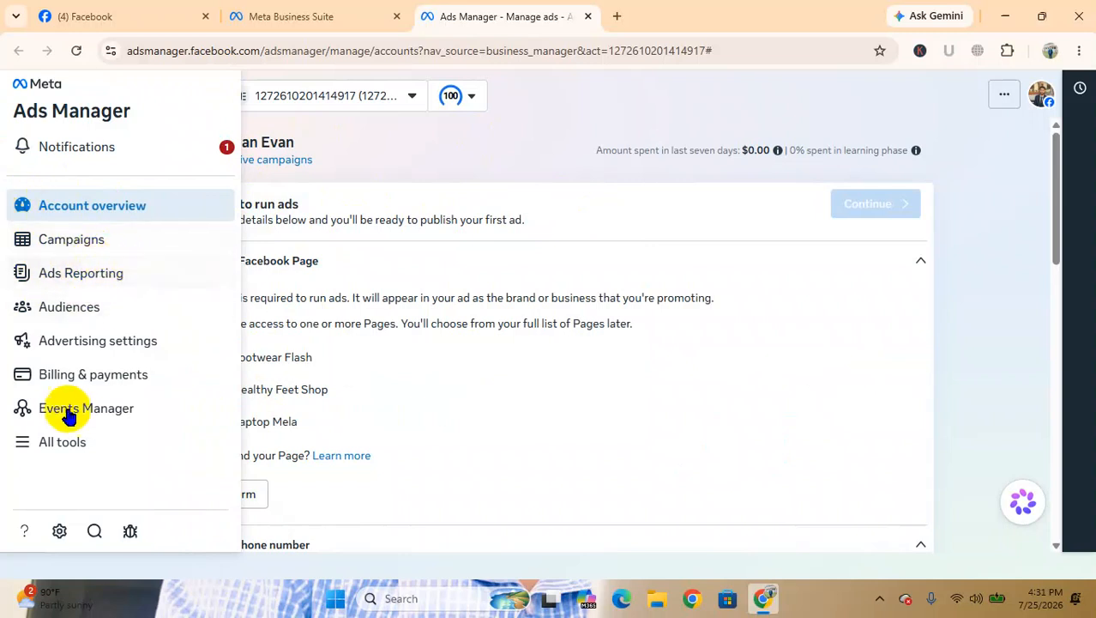
click(54, 239)
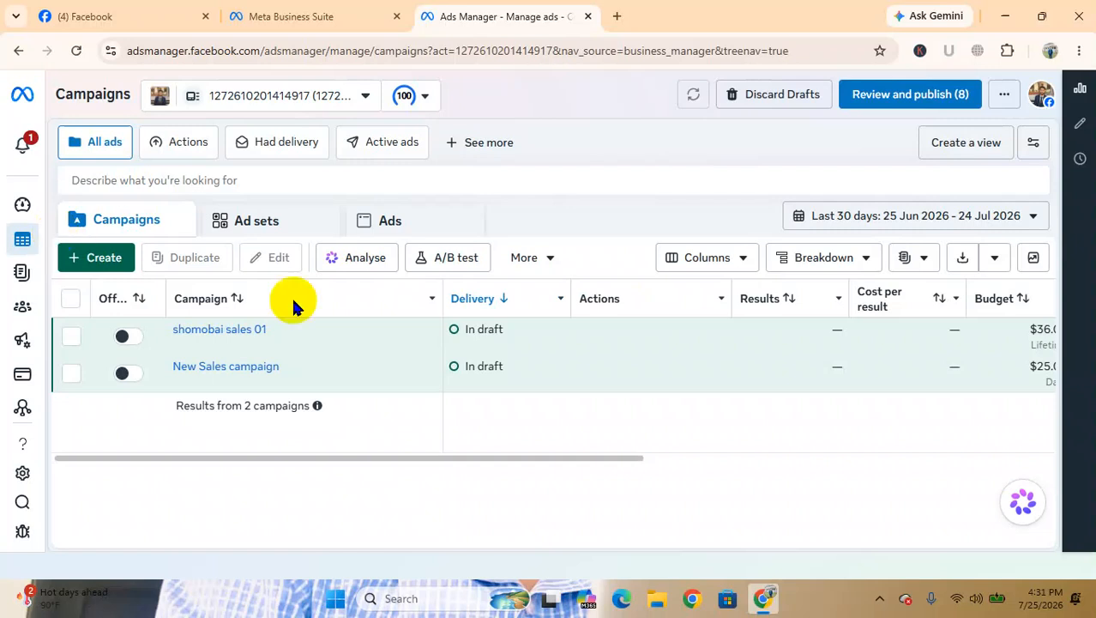
mouse_move(329, 331)
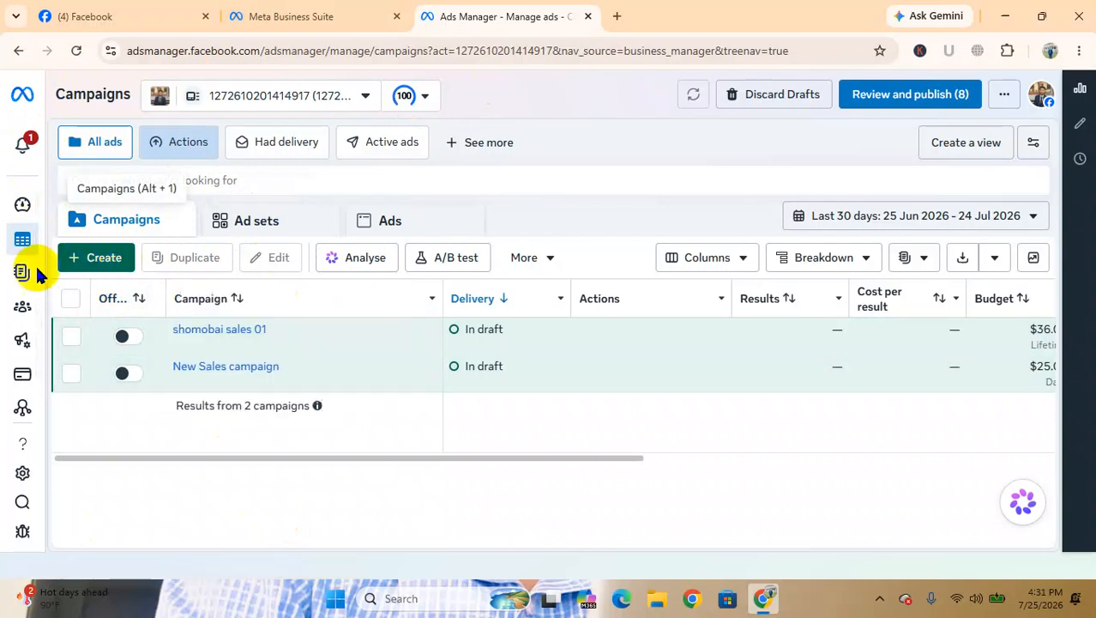
click(94, 260)
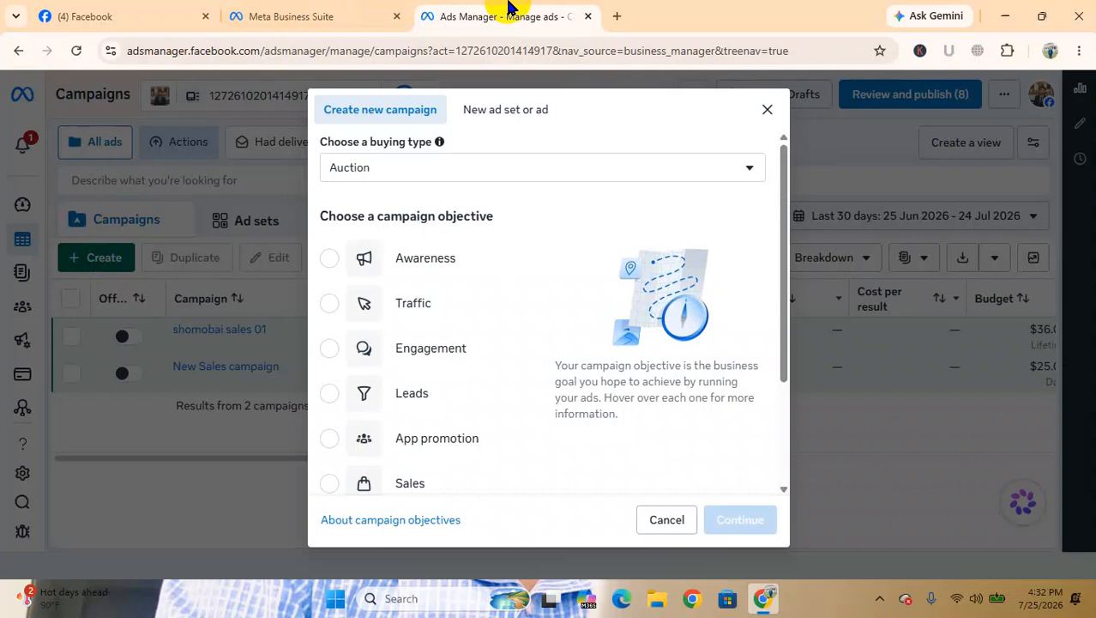
click(1008, 16)
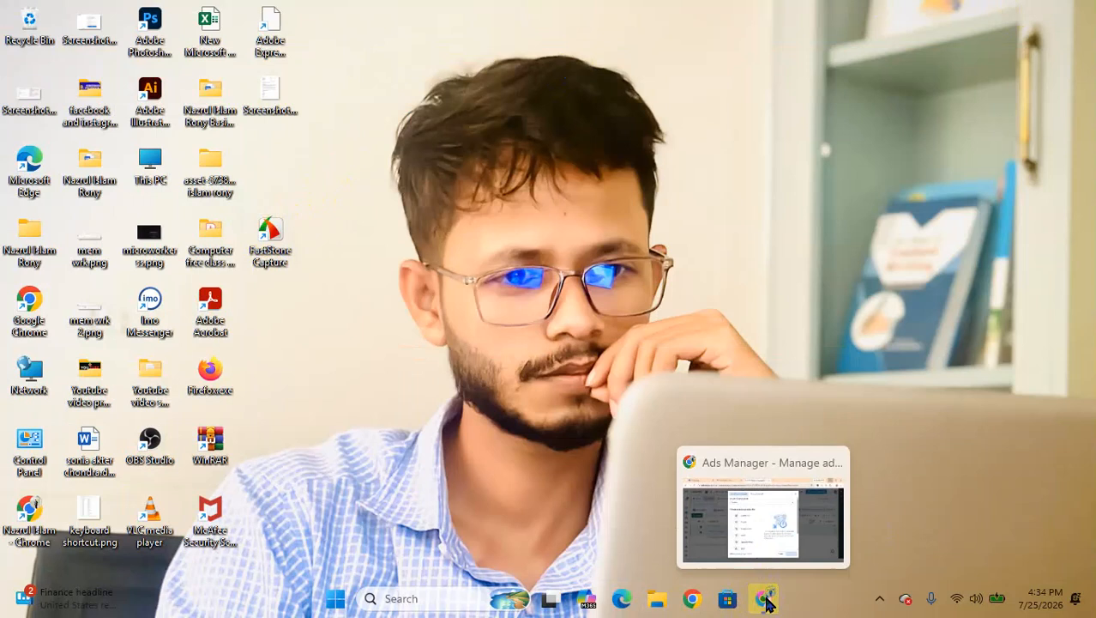
click(766, 603)
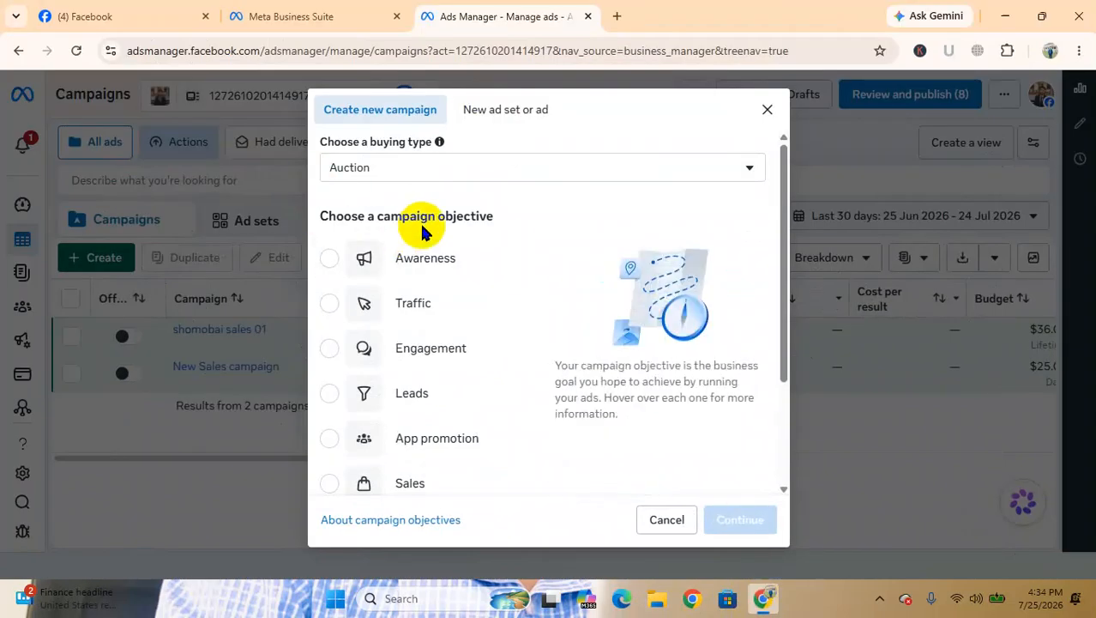
click(328, 259)
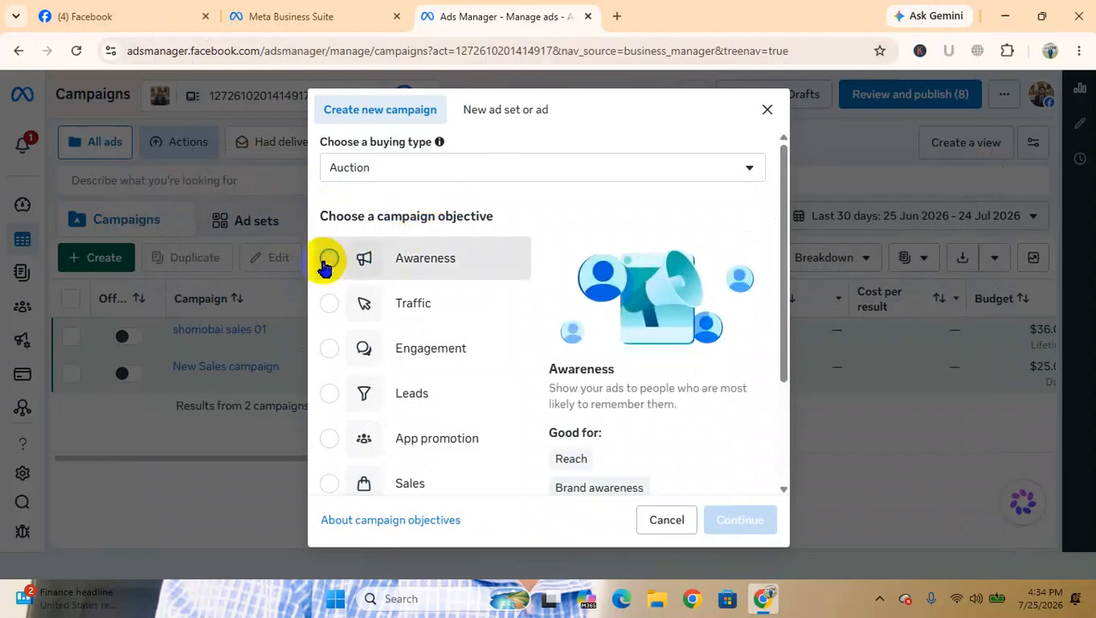
click(332, 306)
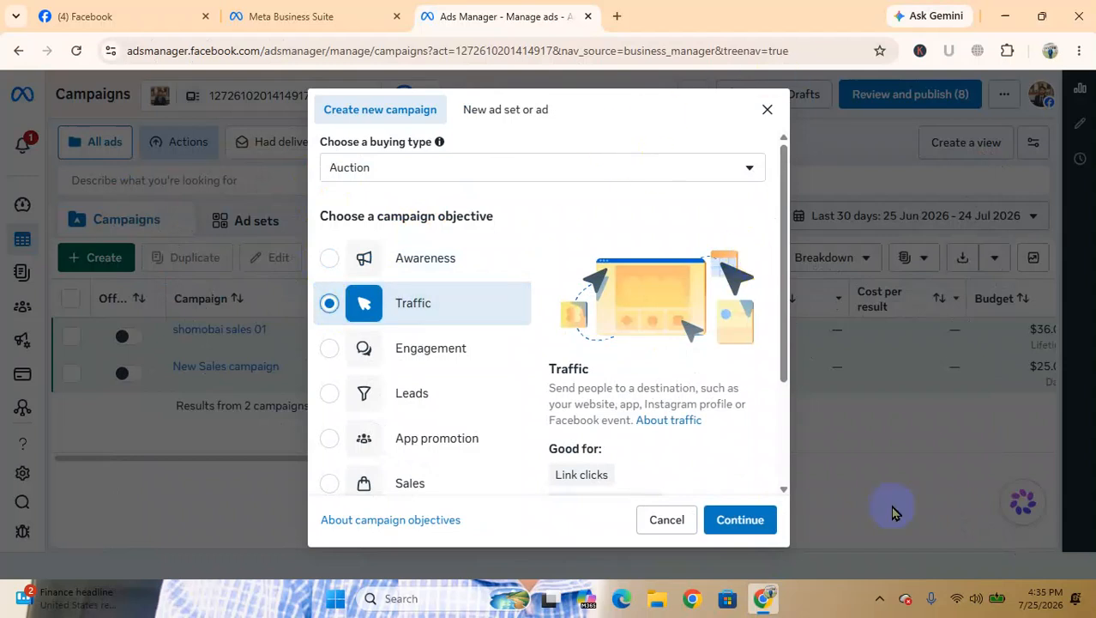
click(1006, 12)
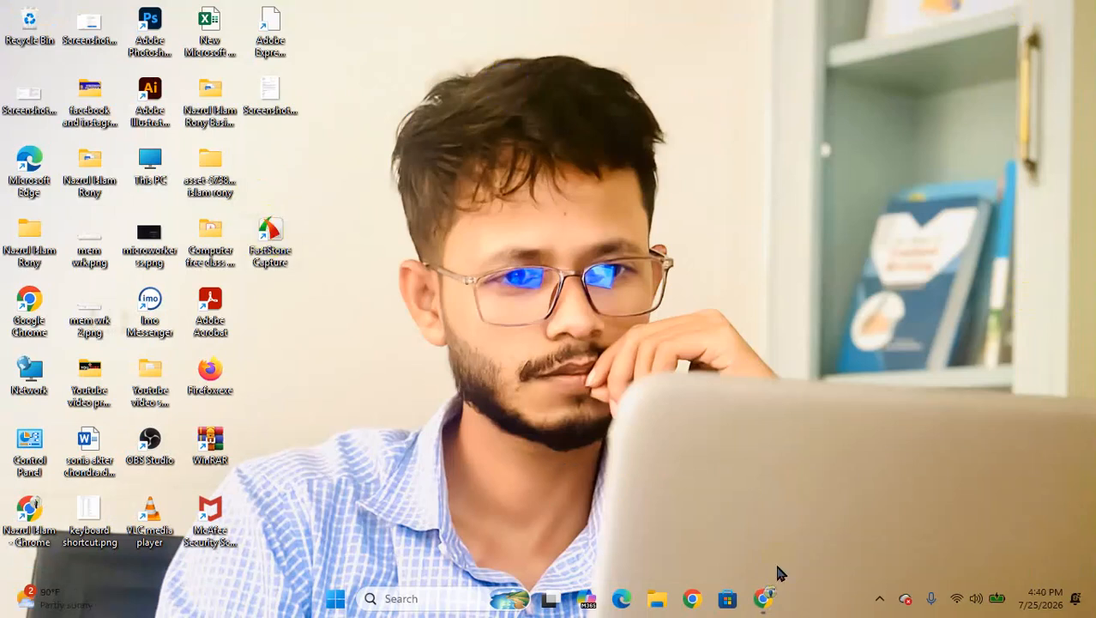
click(763, 598)
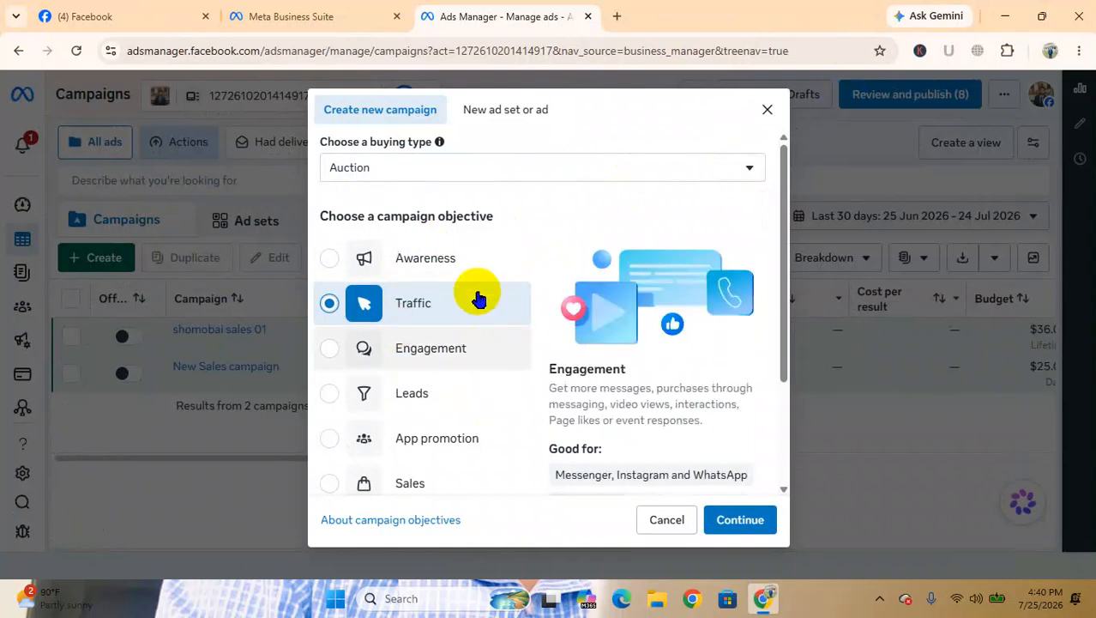
Select the Awareness campaign objective and examine its description and the explanations of brand awareness and video views
click(385, 265)
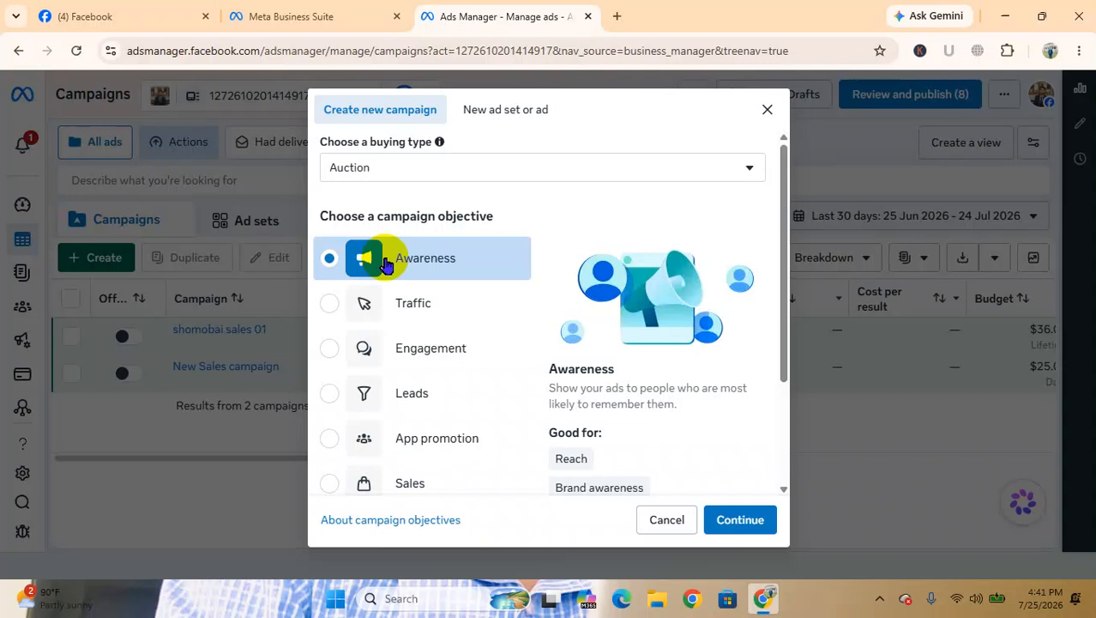
scroll(386, 264, down, 1)
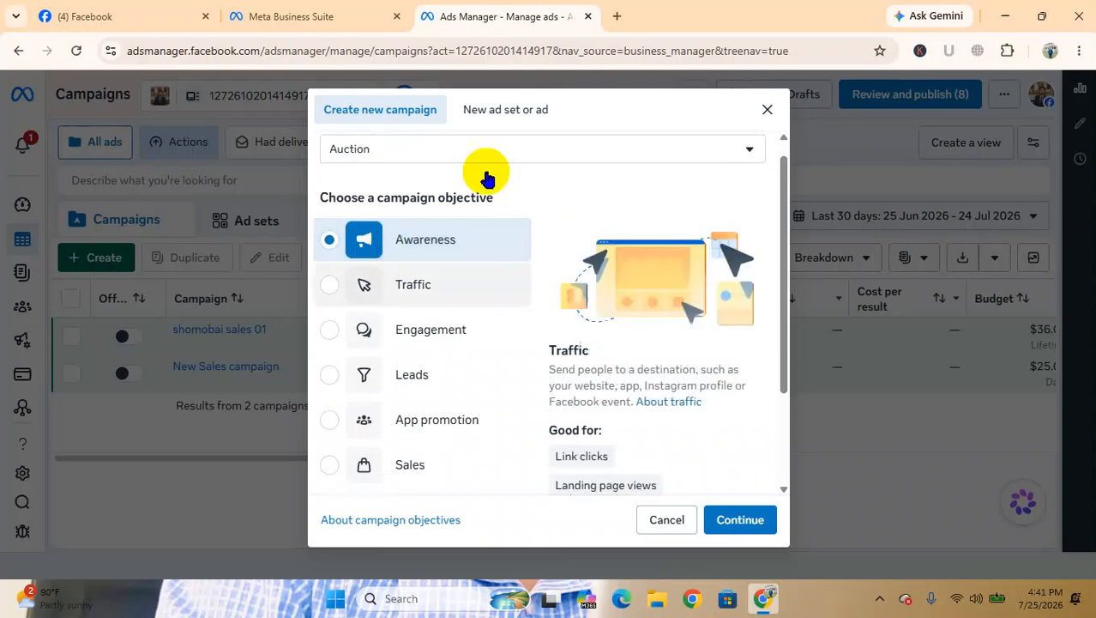
scroll(400, 274, up, 1)
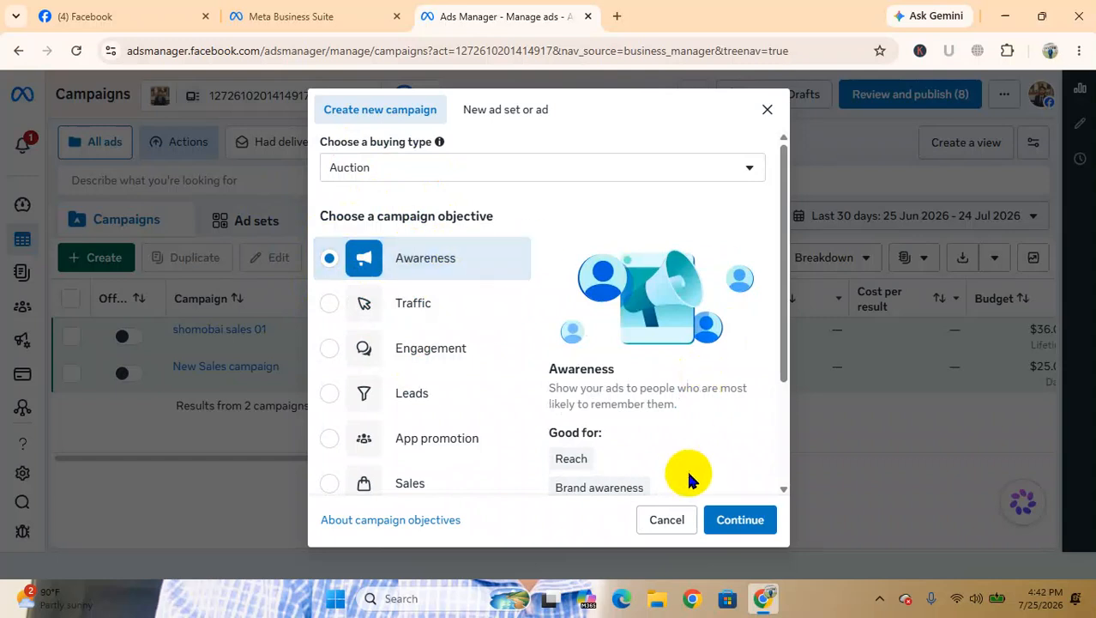
scroll(688, 472, up, 4)
scroll(689, 472, up, 2)
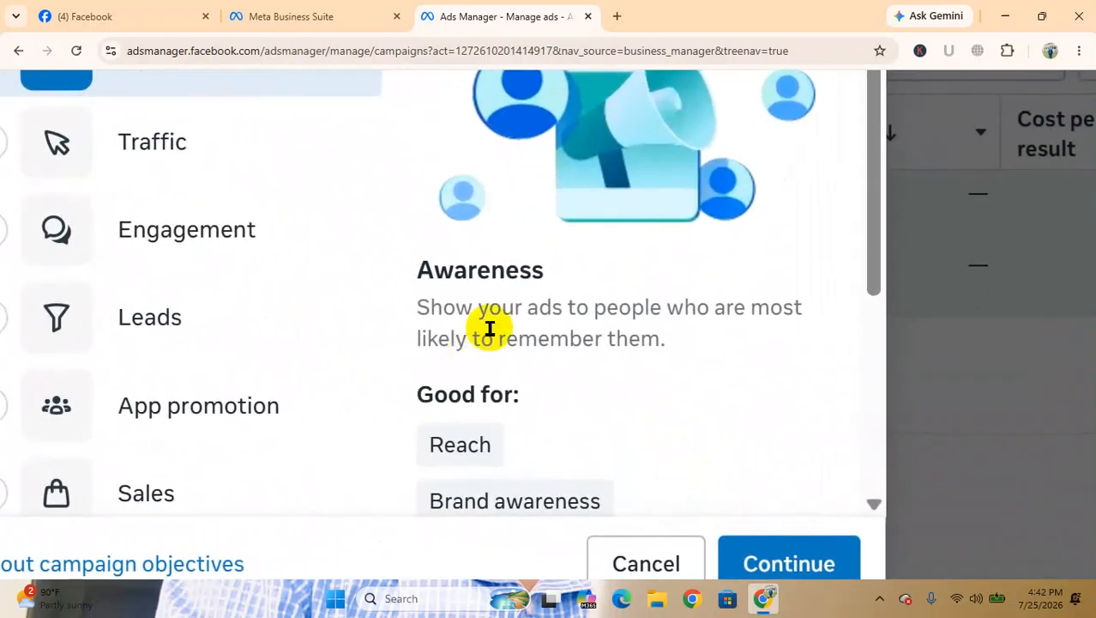
scroll(489, 324, up, 3)
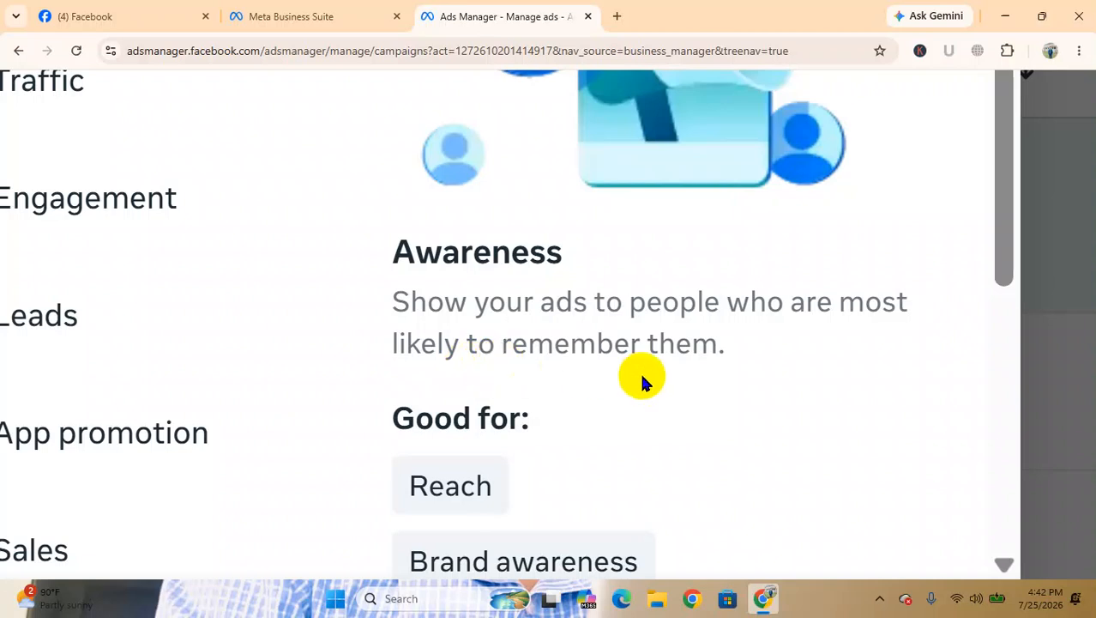
scroll(643, 376, down, 2)
mouse_move(642, 377)
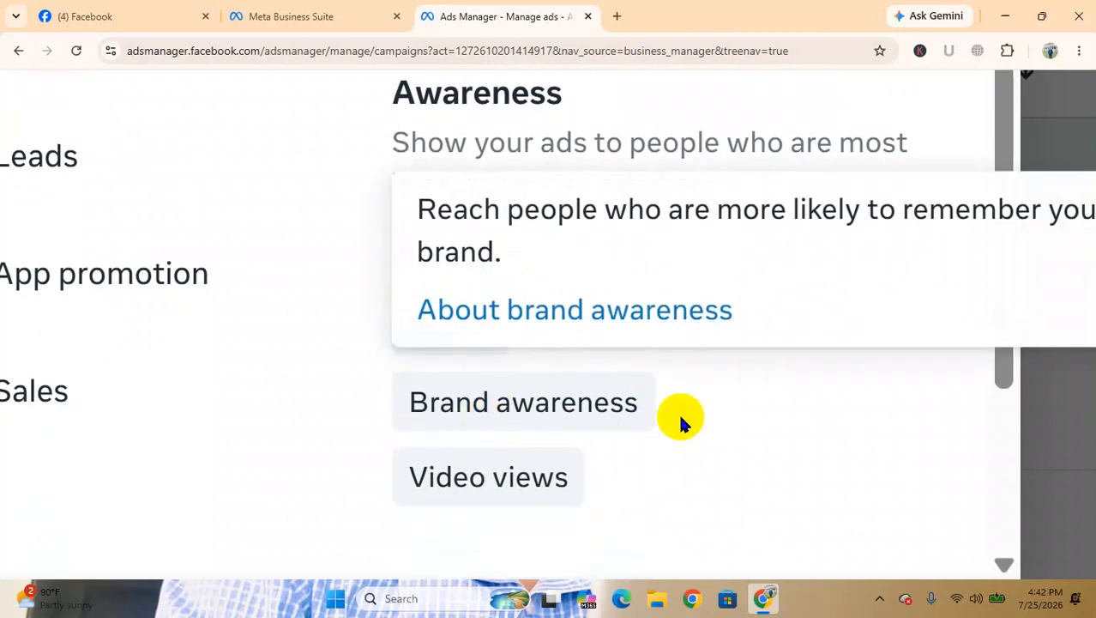
mouse_move(508, 490)
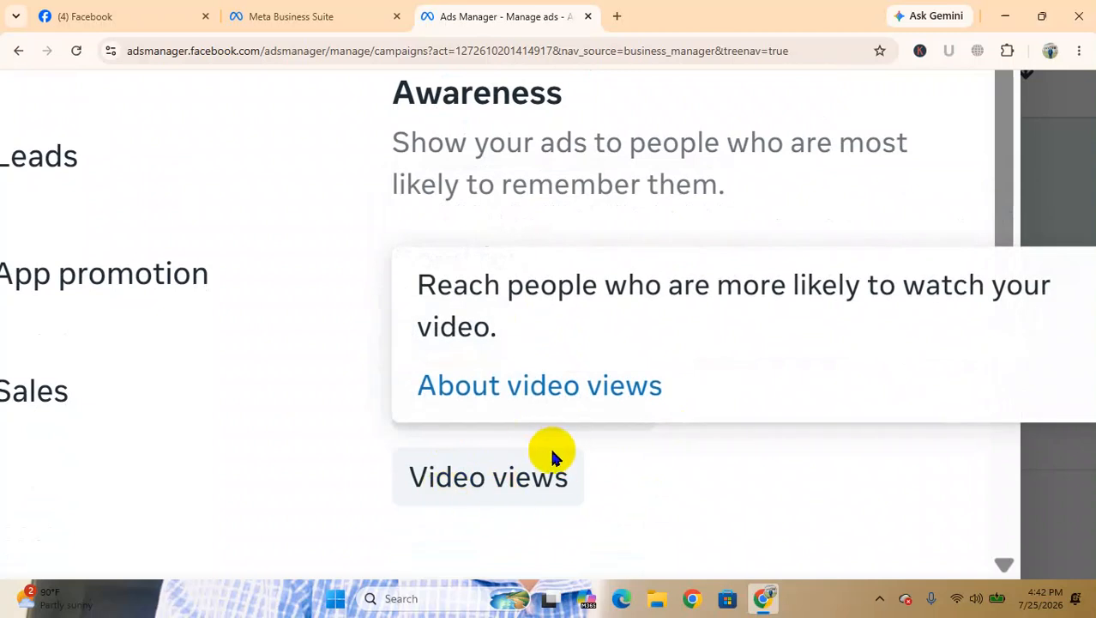
scroll(553, 457, up, 1)
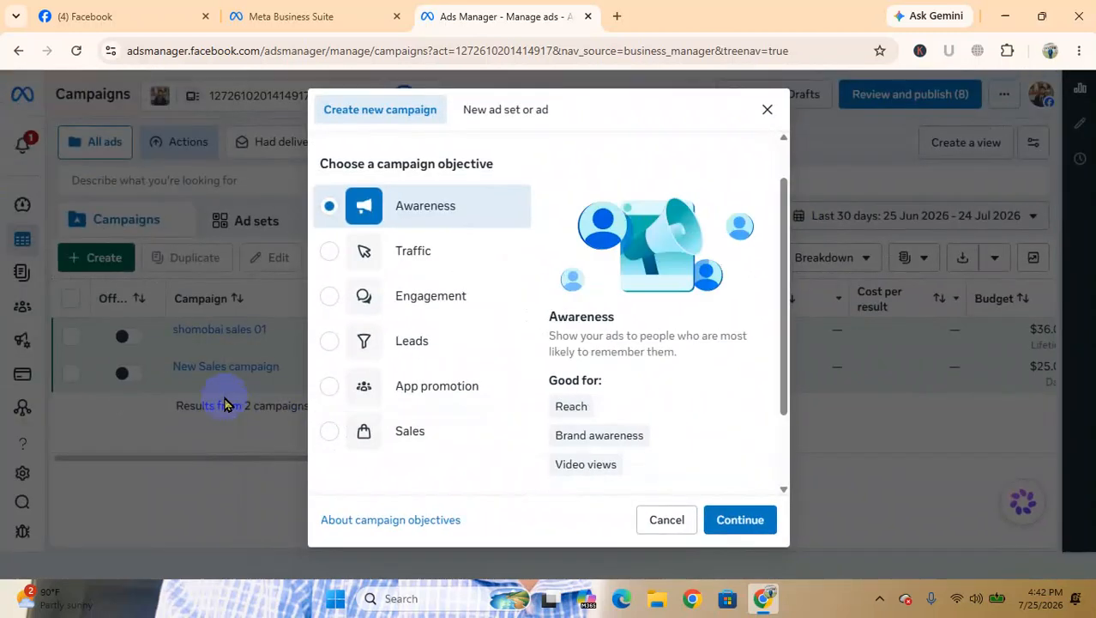
Select the Traffic campaign objective and examine its description and the explanations of link clicks and messaging apps
click(334, 251)
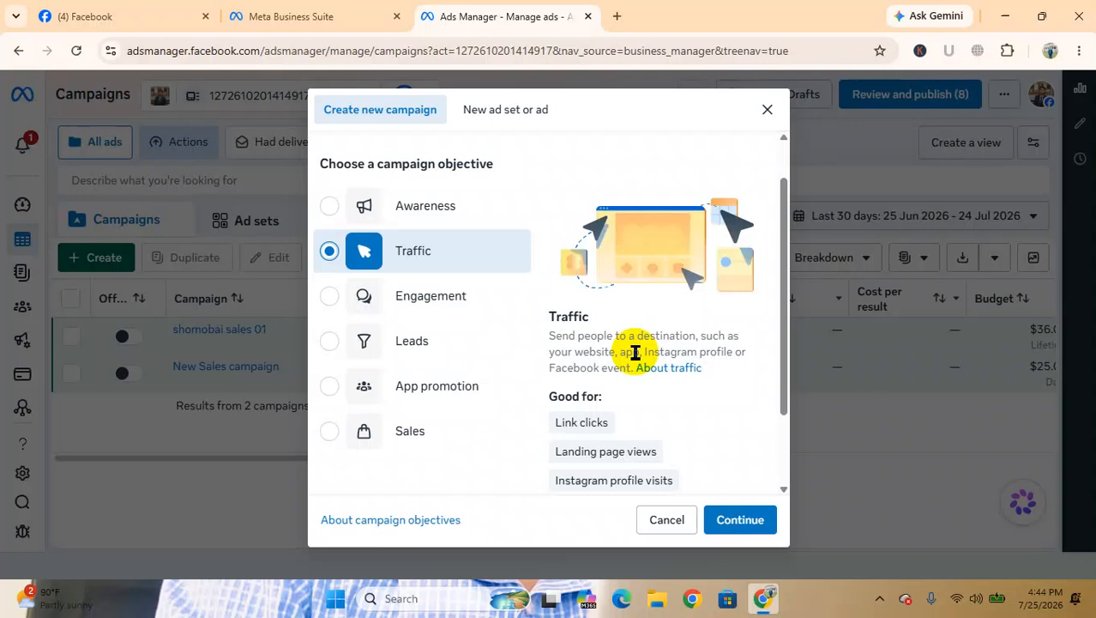
scroll(636, 352, down, 2)
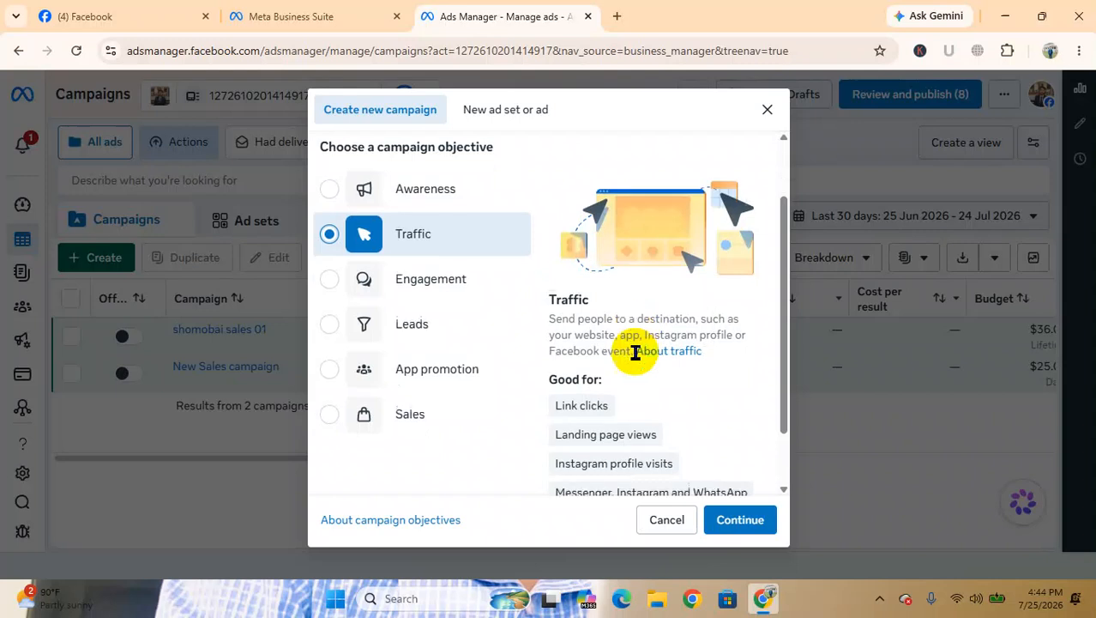
scroll(380, 346, up, 3)
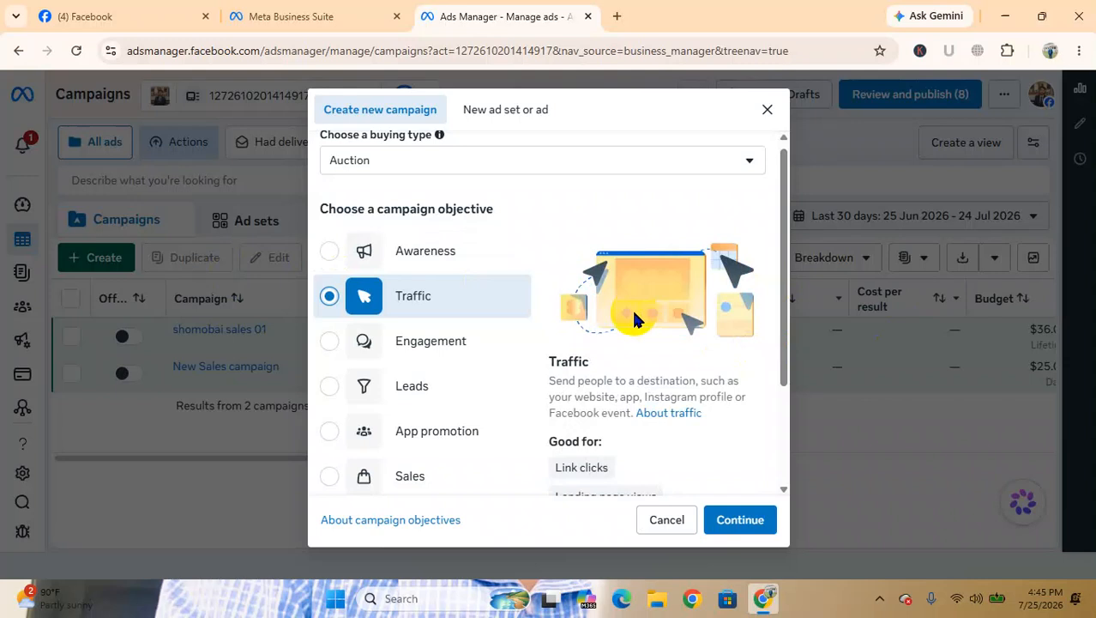
scroll(635, 320, up, 6)
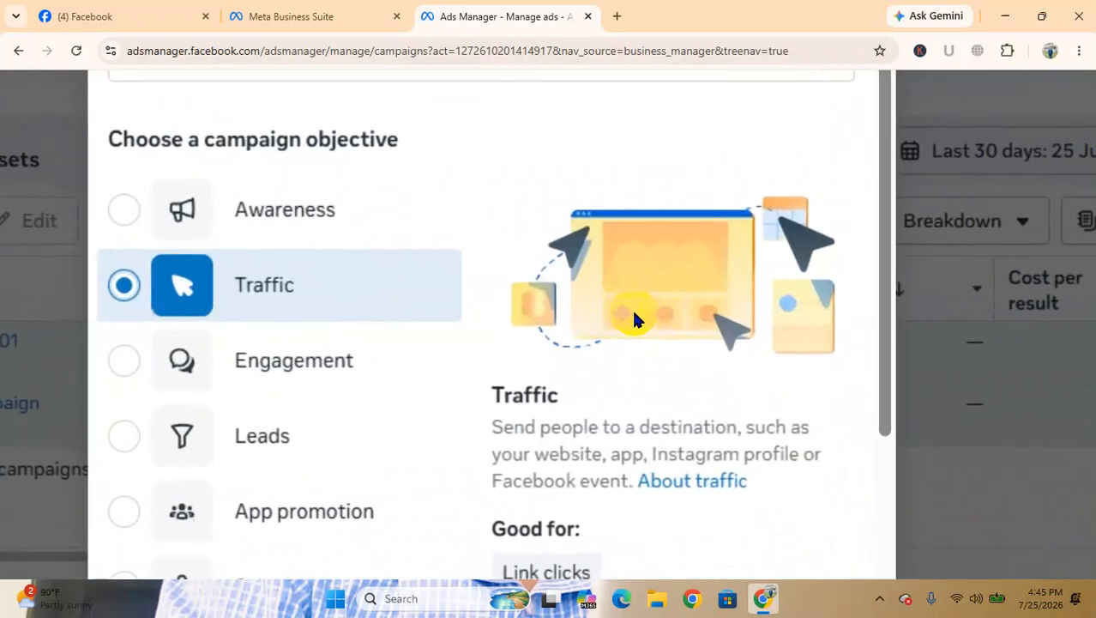
scroll(703, 443, down, 2)
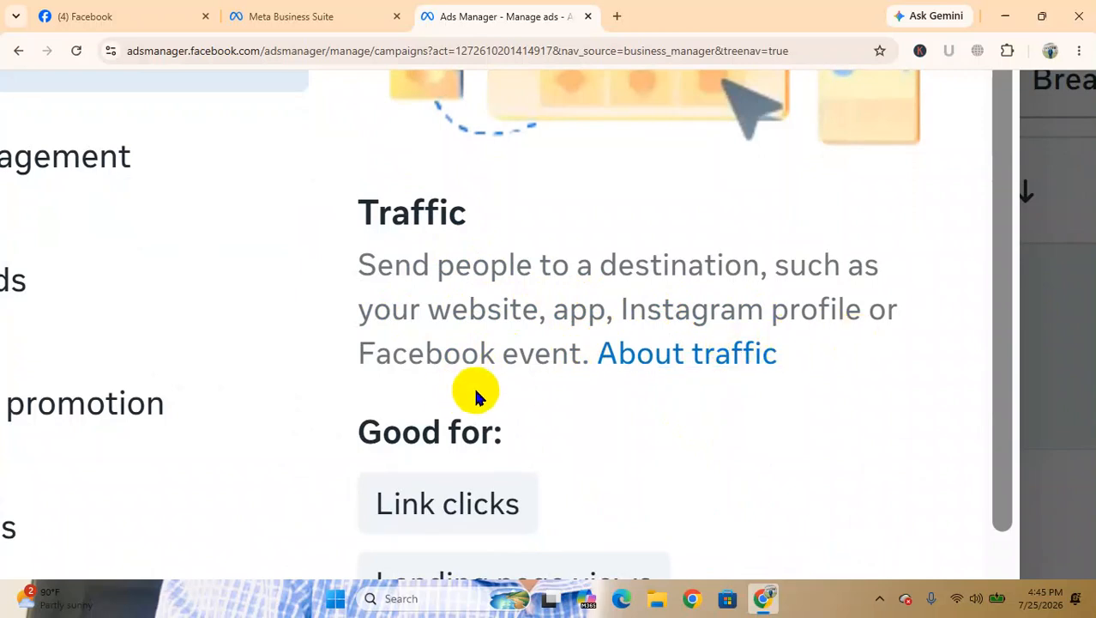
scroll(473, 386, down, 2)
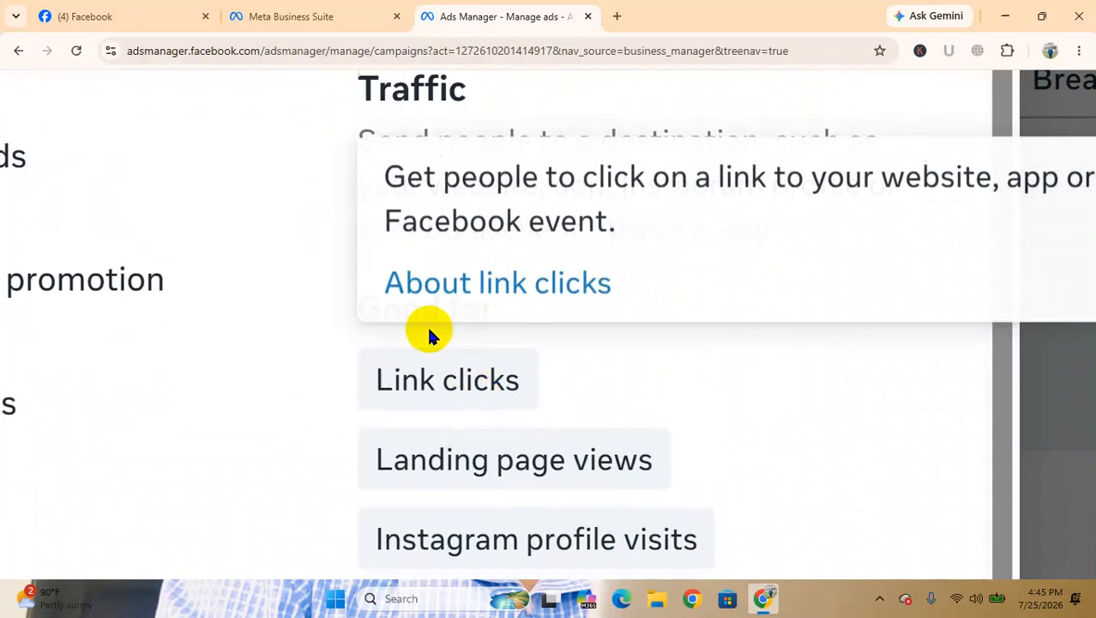
scroll(635, 356, down, 2)
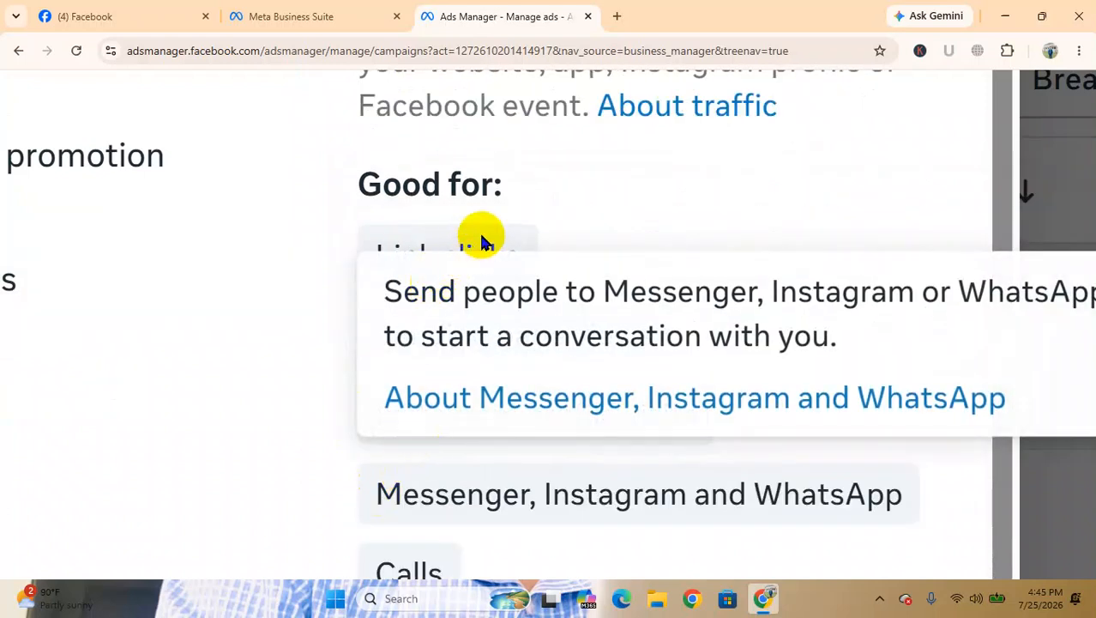
Examine what the Traffic objective is good for, from link clicks and landing page views to messaging apps and calls, and review its overall description
mouse_move(487, 256)
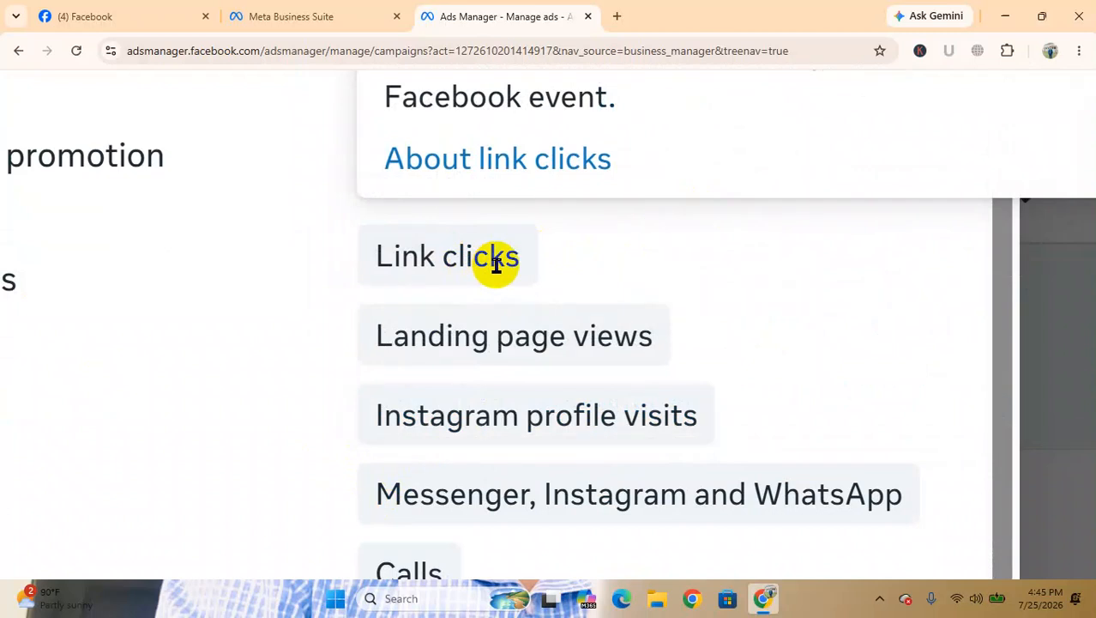
scroll(496, 264, down, 1)
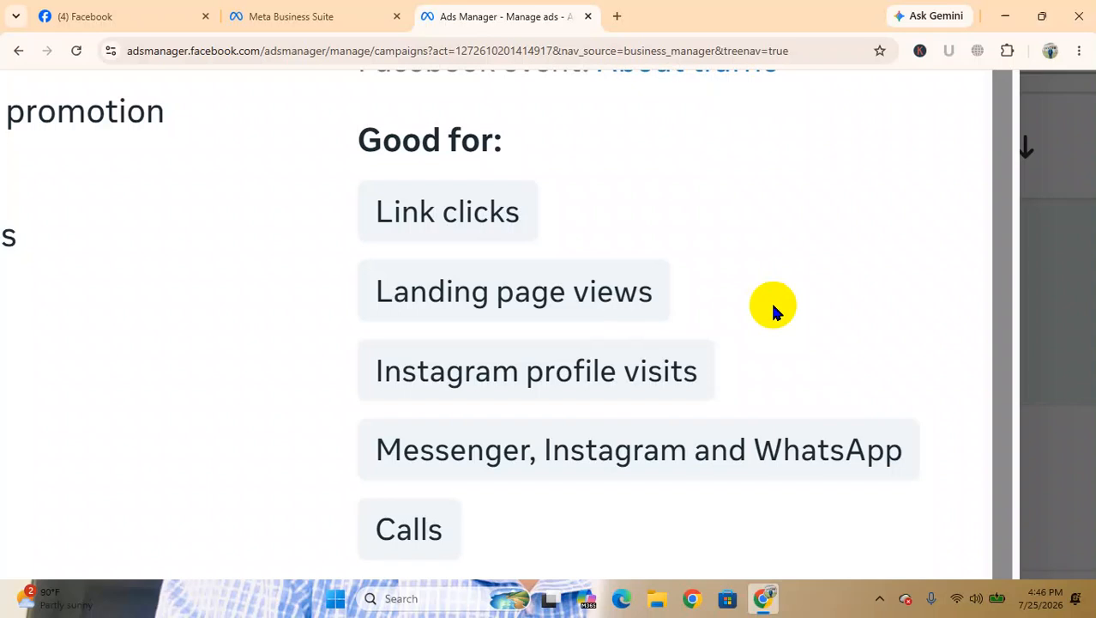
scroll(771, 299, down, 1)
mouse_move(526, 307)
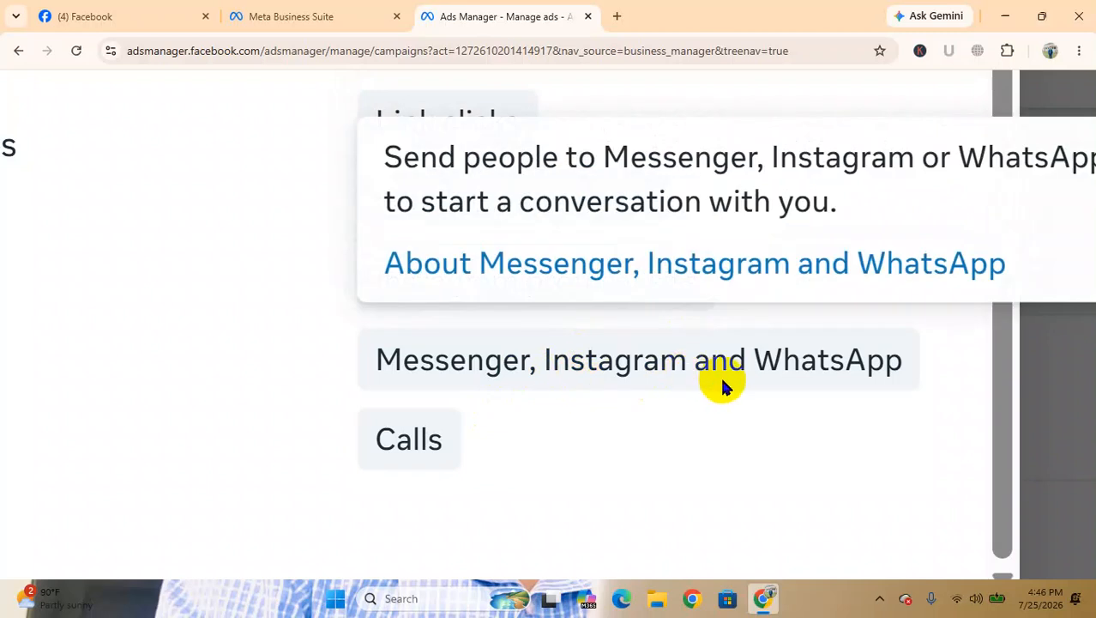
scroll(721, 380, up, 2)
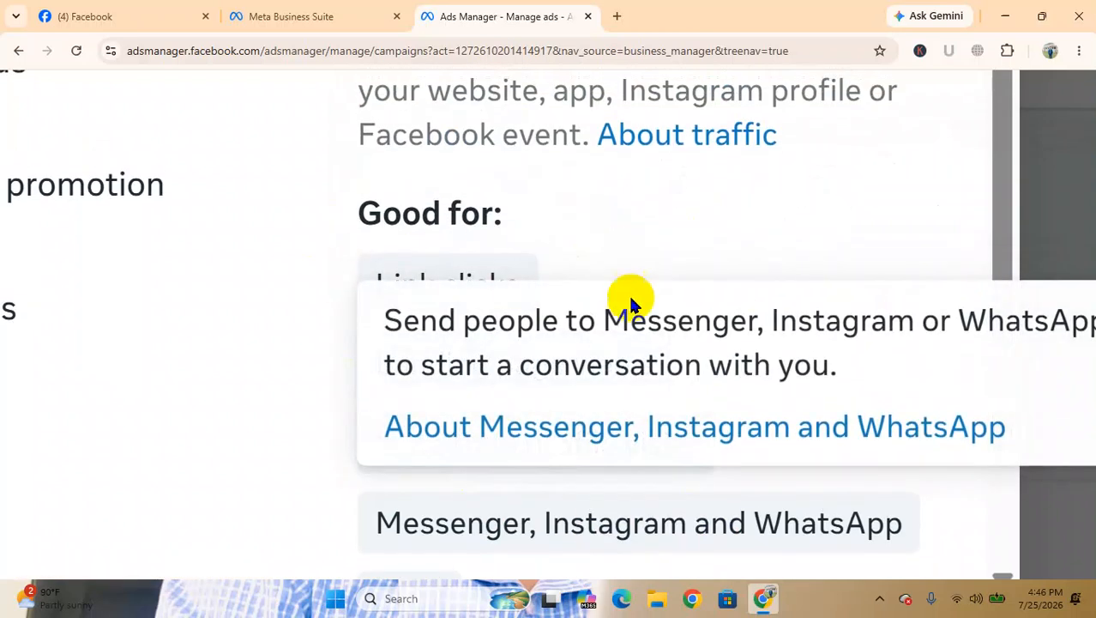
scroll(618, 283, left, 1)
scroll(106, 225, left, 8)
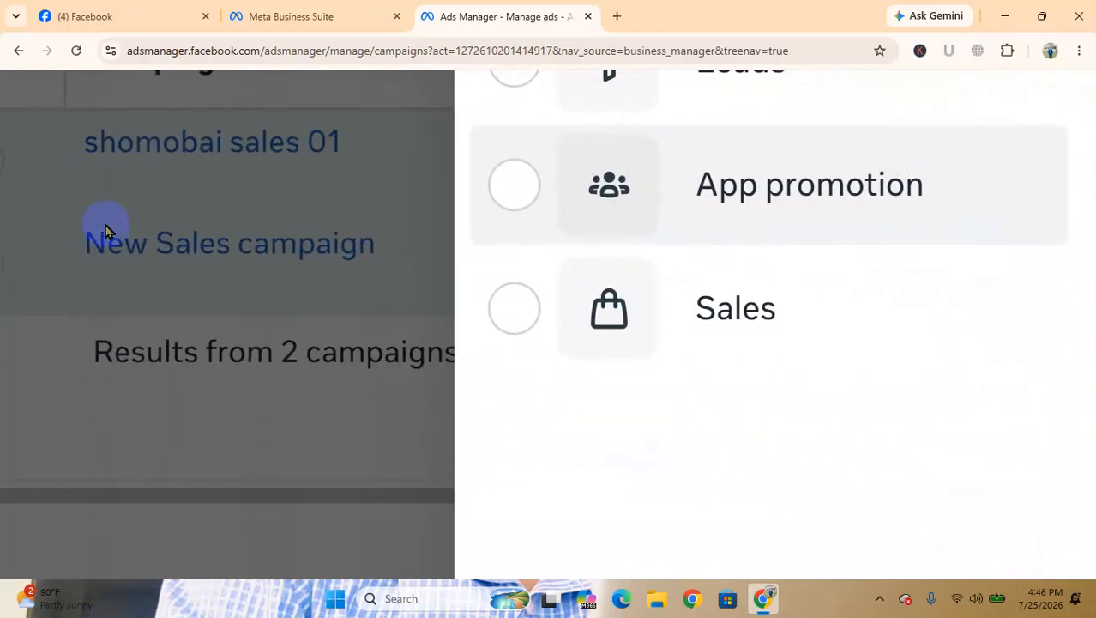
scroll(705, 342, up, 4)
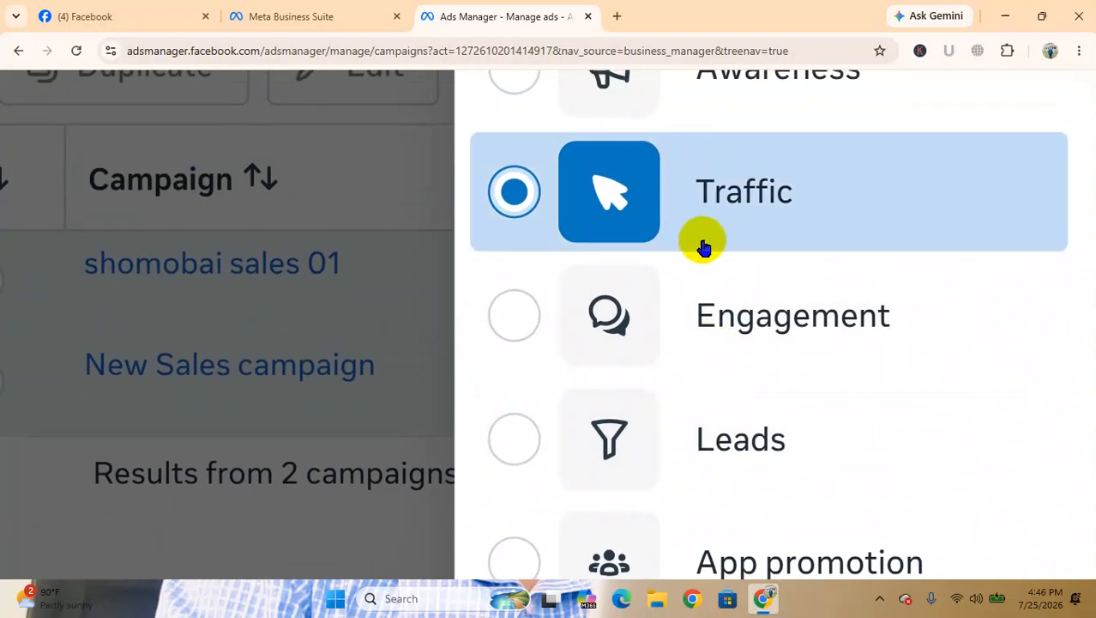
scroll(703, 247, down, 2)
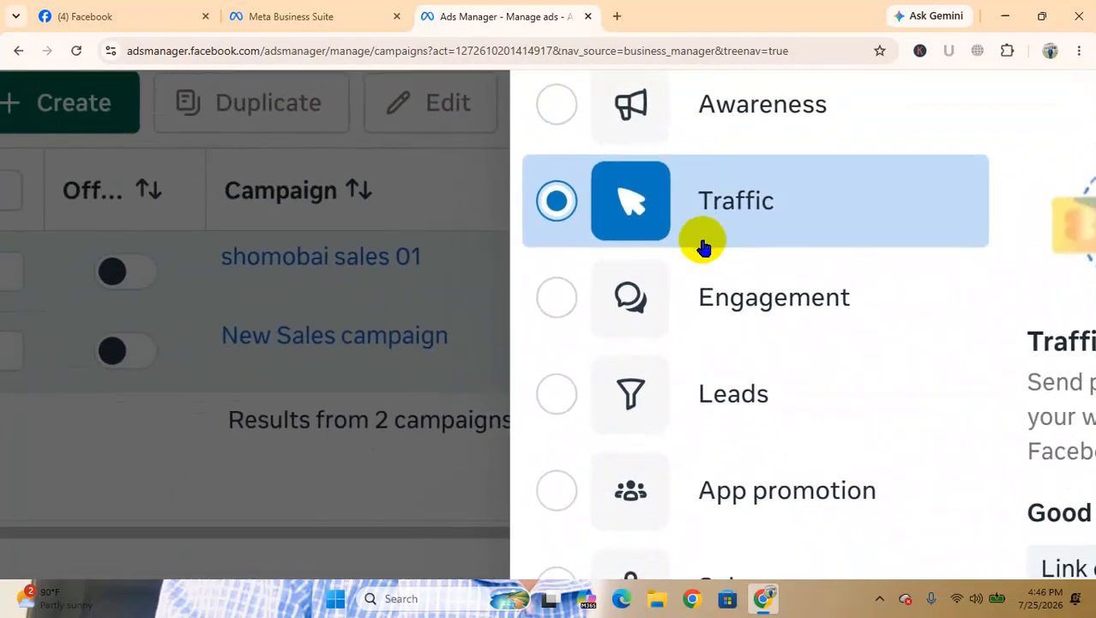
scroll(702, 247, right, 3)
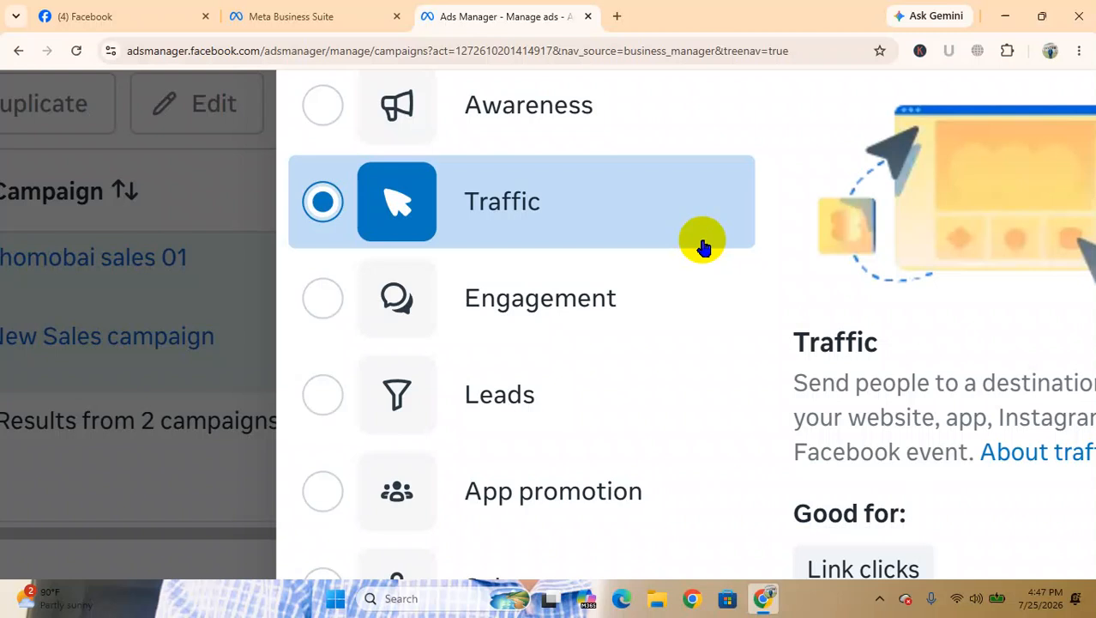
scroll(701, 246, right, 5)
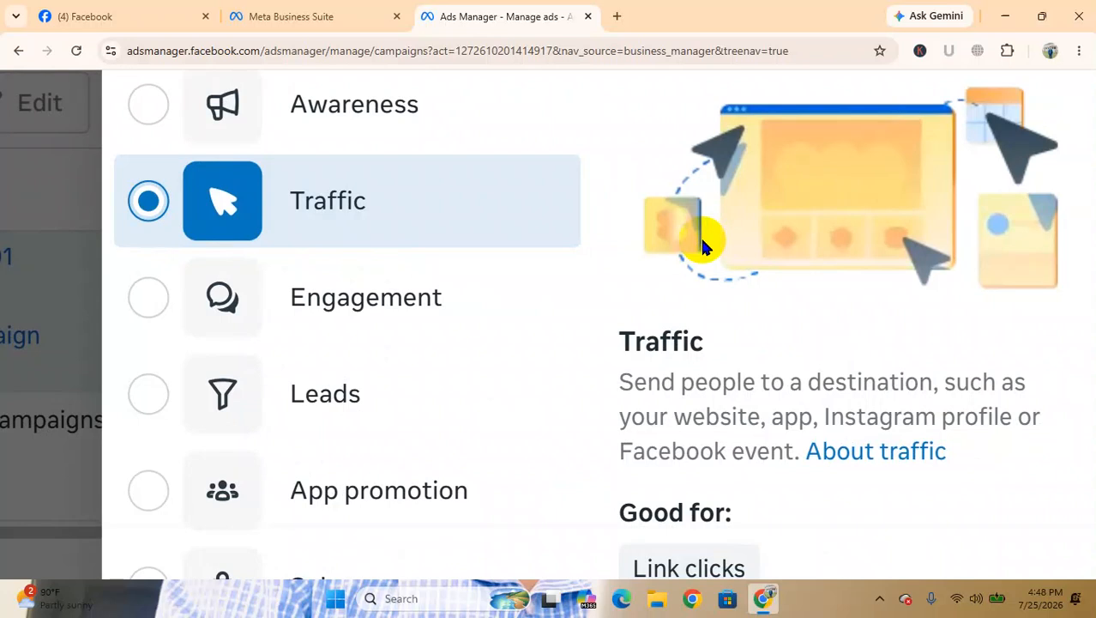
Select the Engagement campaign objective and examine its description and the uses listed under Good for
scroll(702, 241, down, 1)
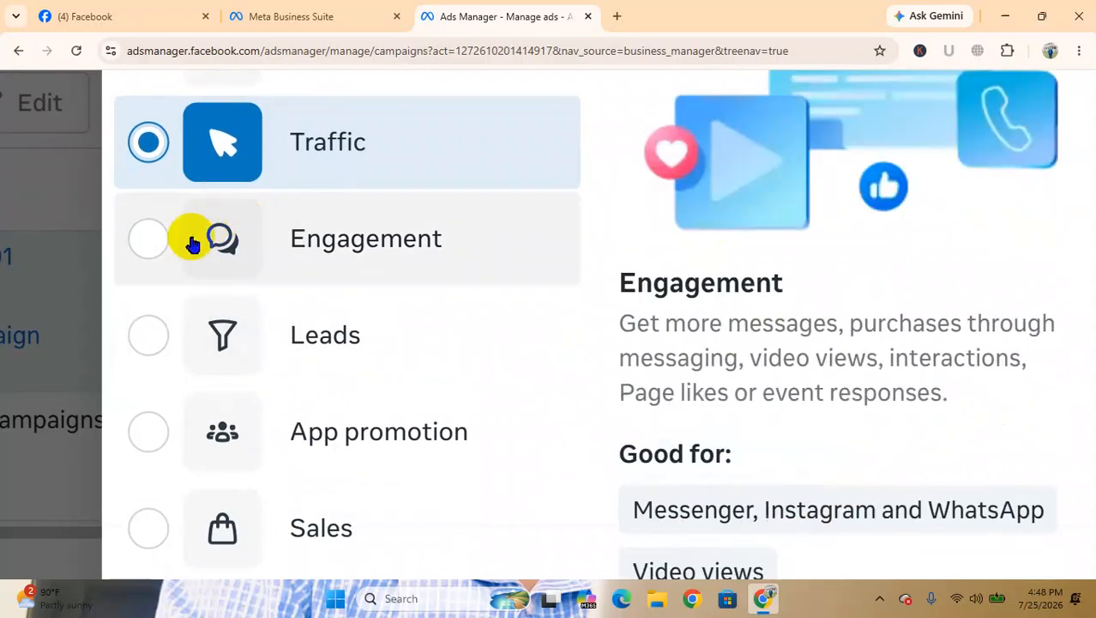
click(153, 236)
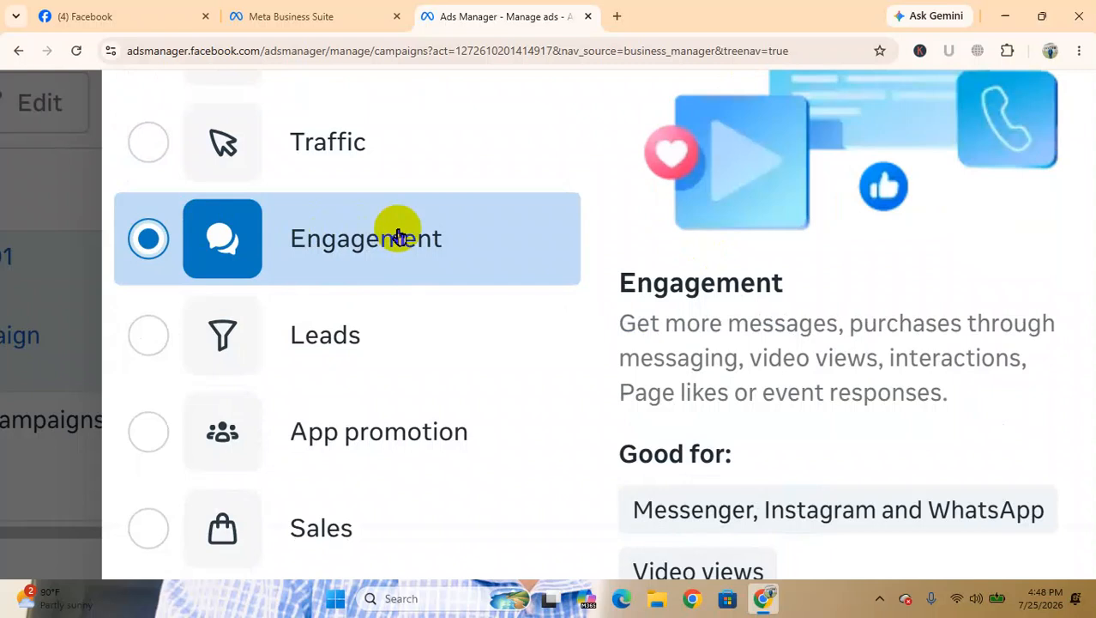
scroll(398, 236, down, 1)
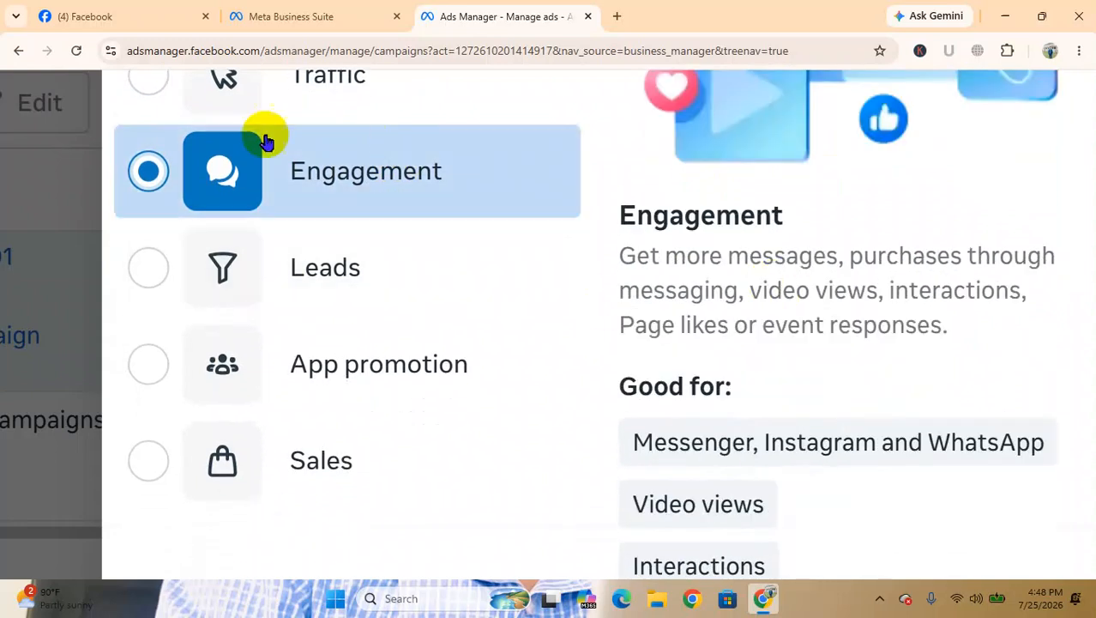
scroll(893, 272, up, 1)
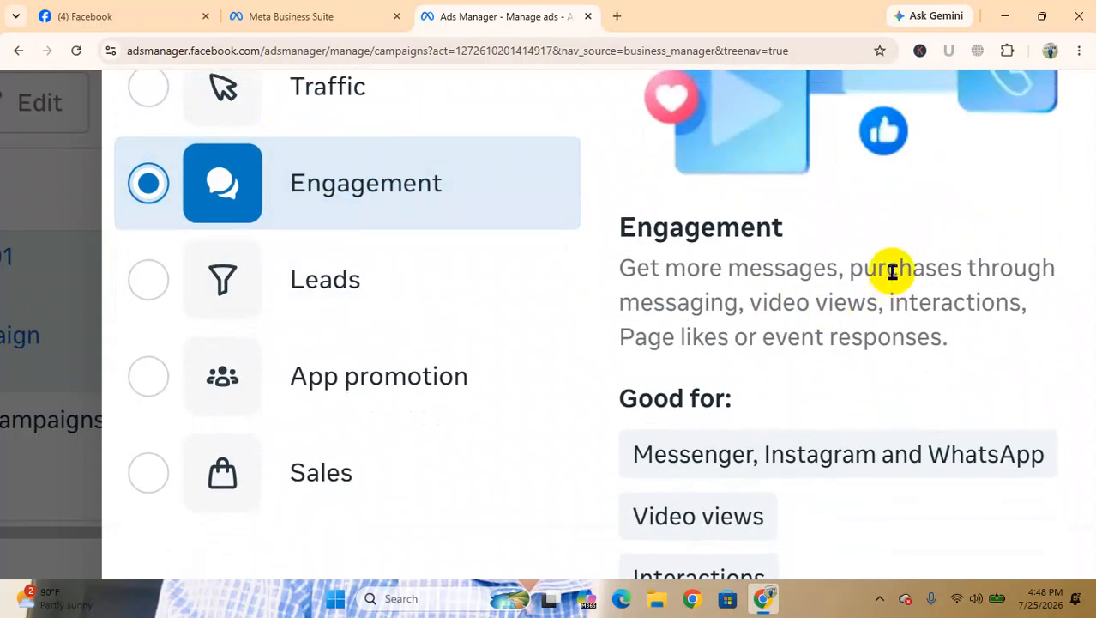
scroll(892, 272, right, 4)
scroll(542, 288, up, 3)
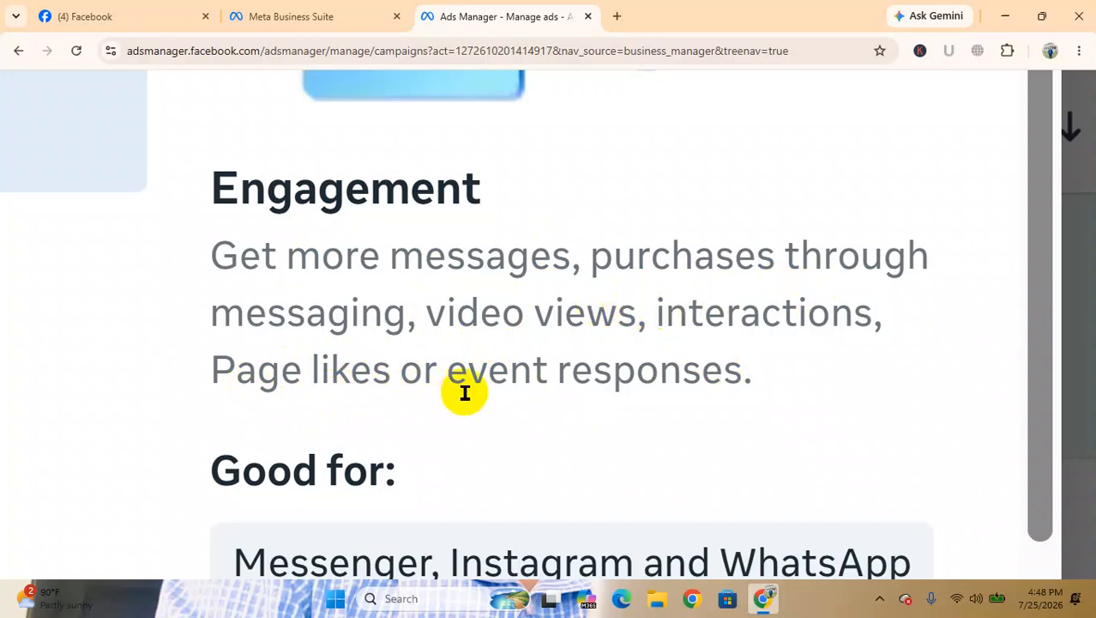
scroll(468, 365, down, 2)
scroll(468, 366, down, 2)
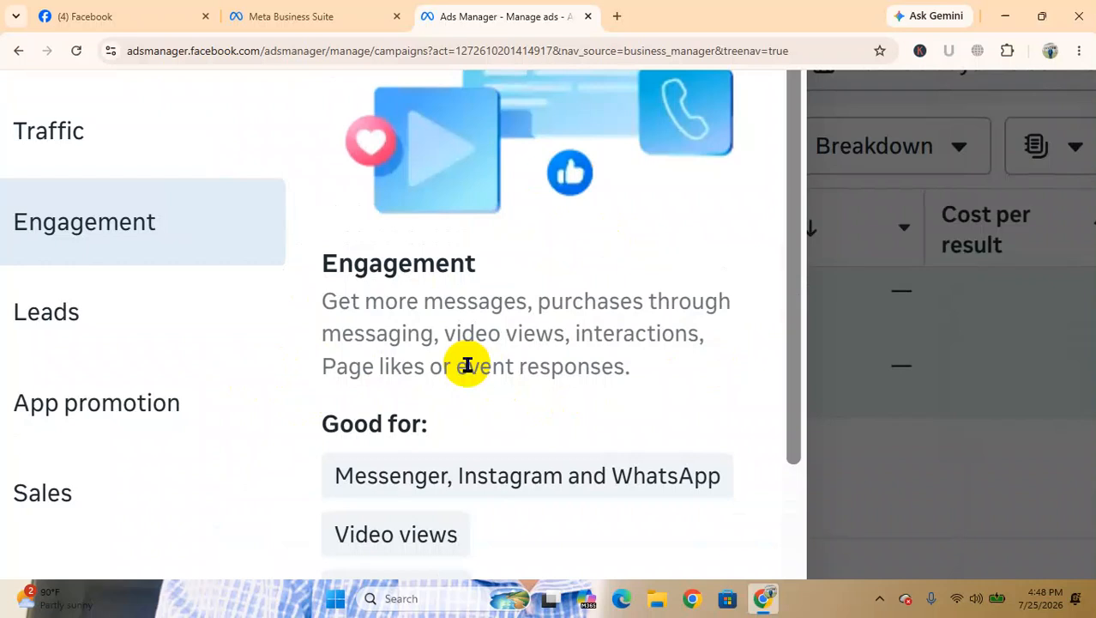
Select the Leads campaign objective
scroll(468, 366, left, 3)
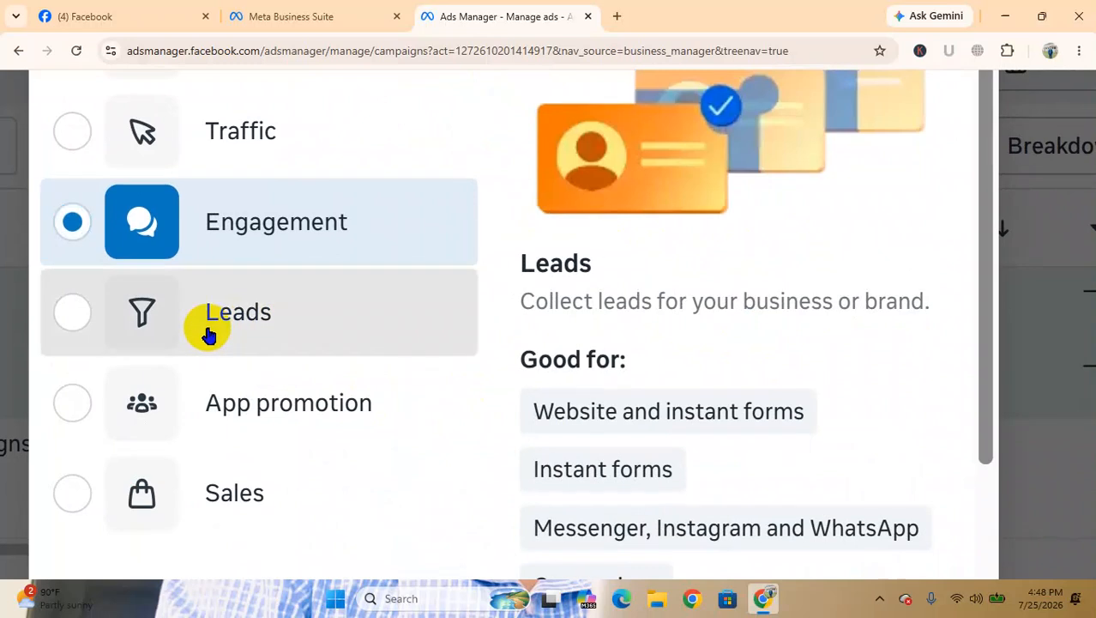
click(208, 333)
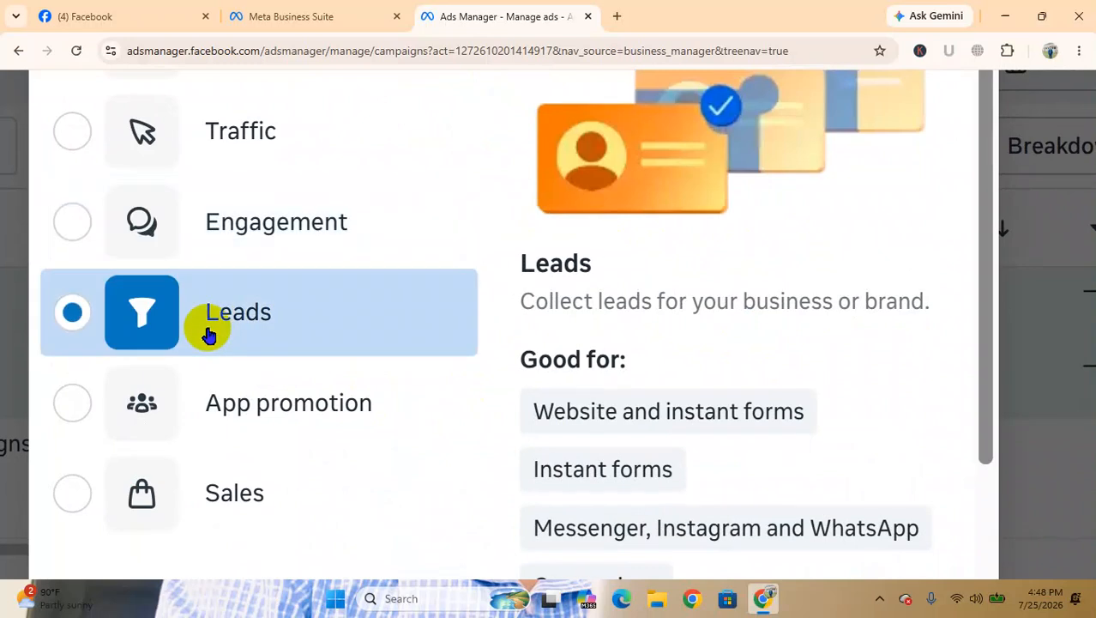
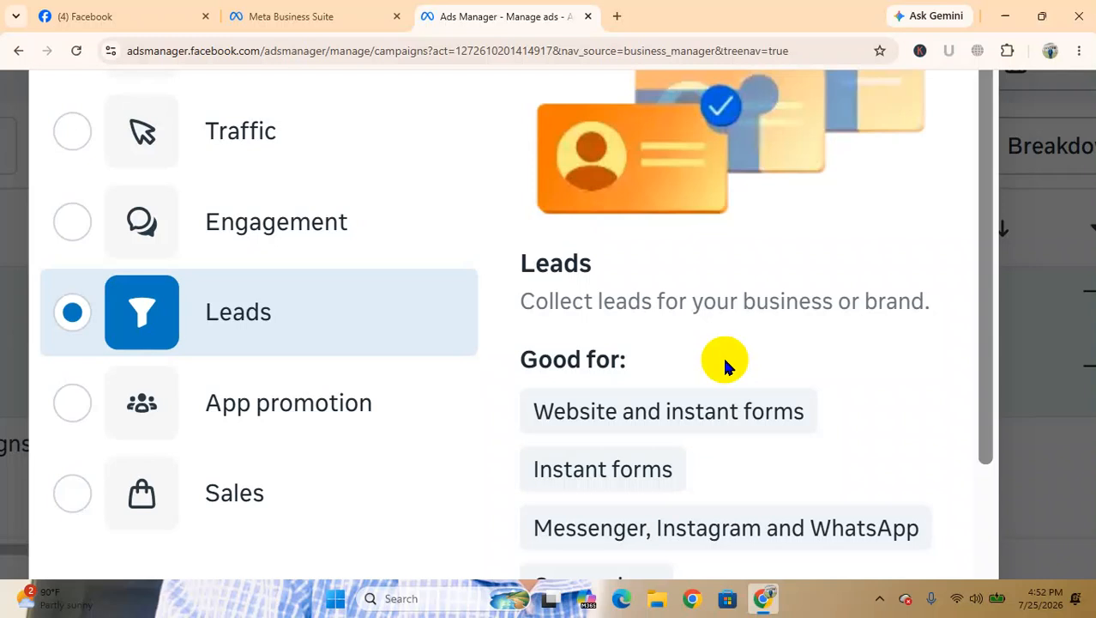
Open Google Forms from the Google apps in a new browser tab and create a blank form as a lead form example
click(617, 16)
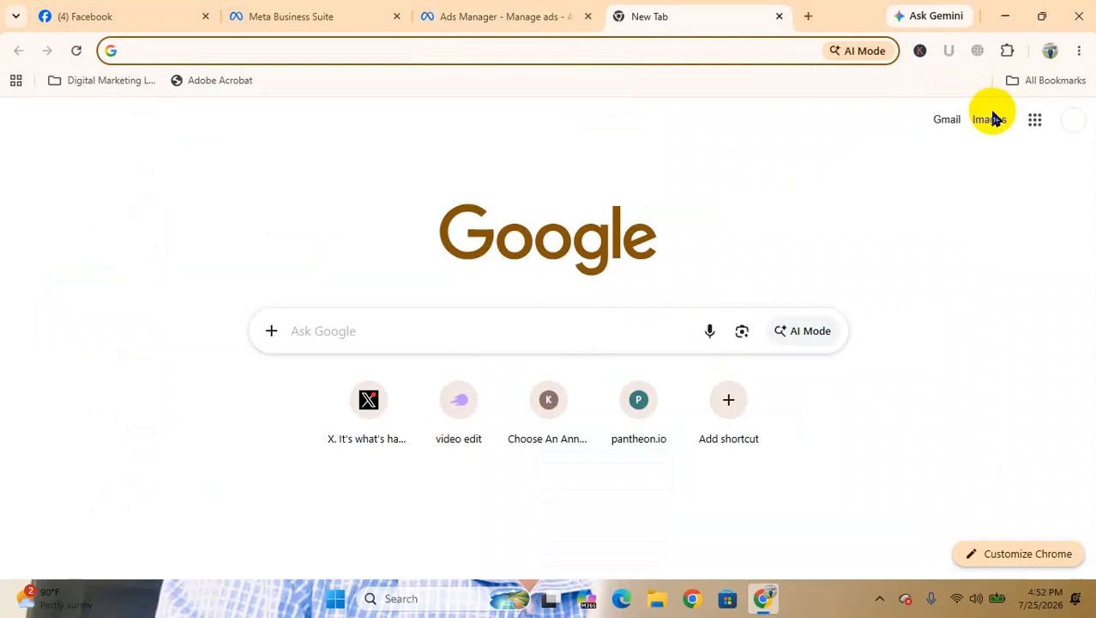
click(1028, 126)
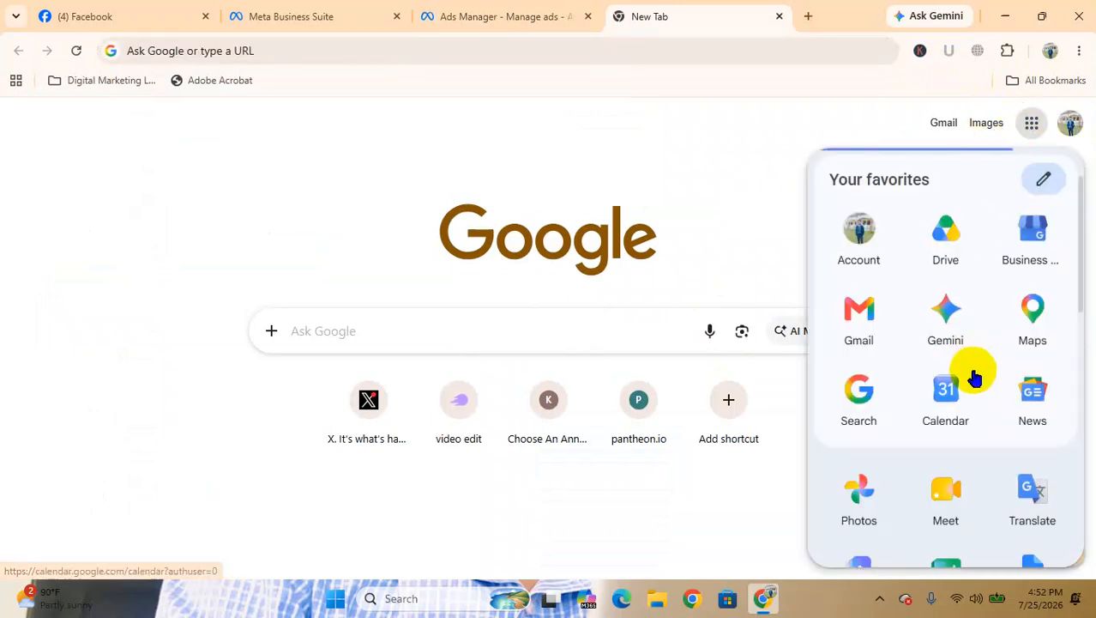
scroll(975, 376, down, 1)
scroll(975, 376, up, 2)
scroll(975, 376, down, 4)
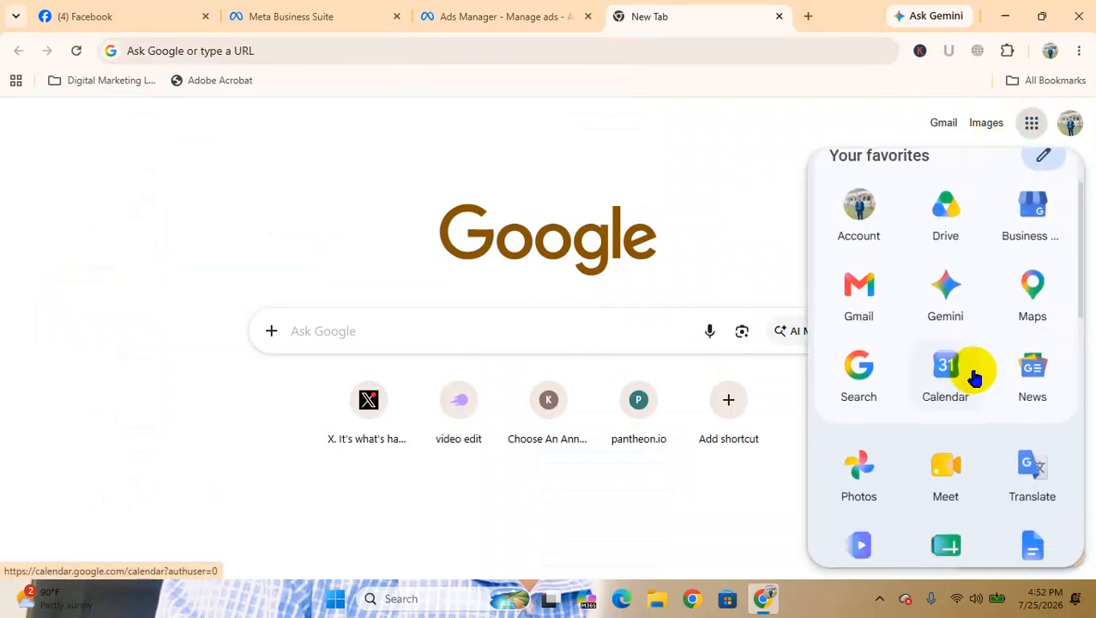
scroll(974, 376, down, 5)
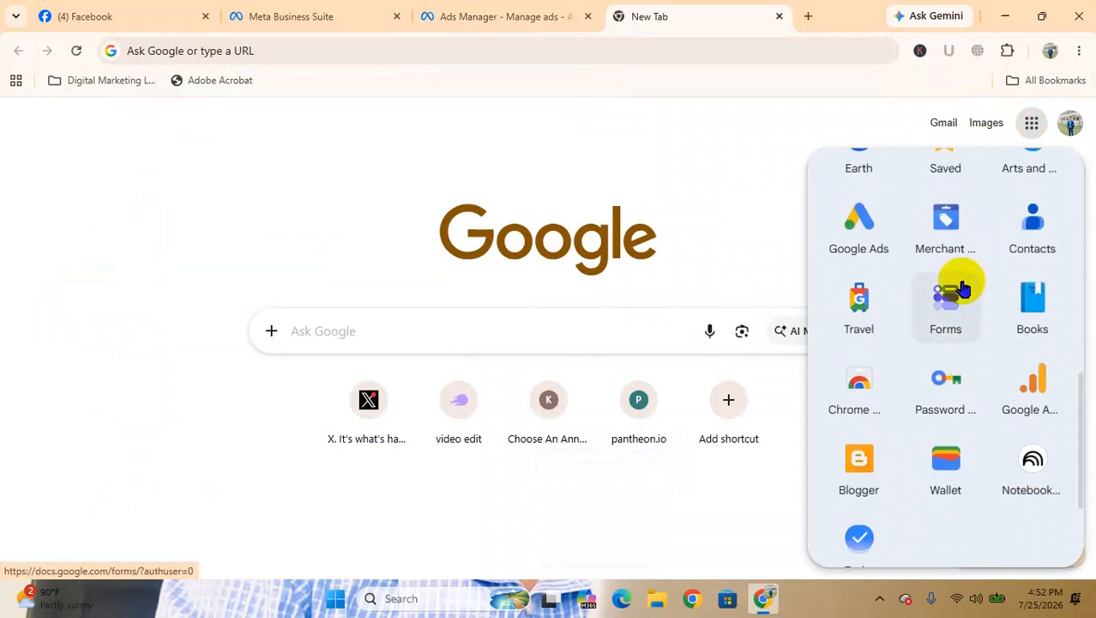
click(947, 321)
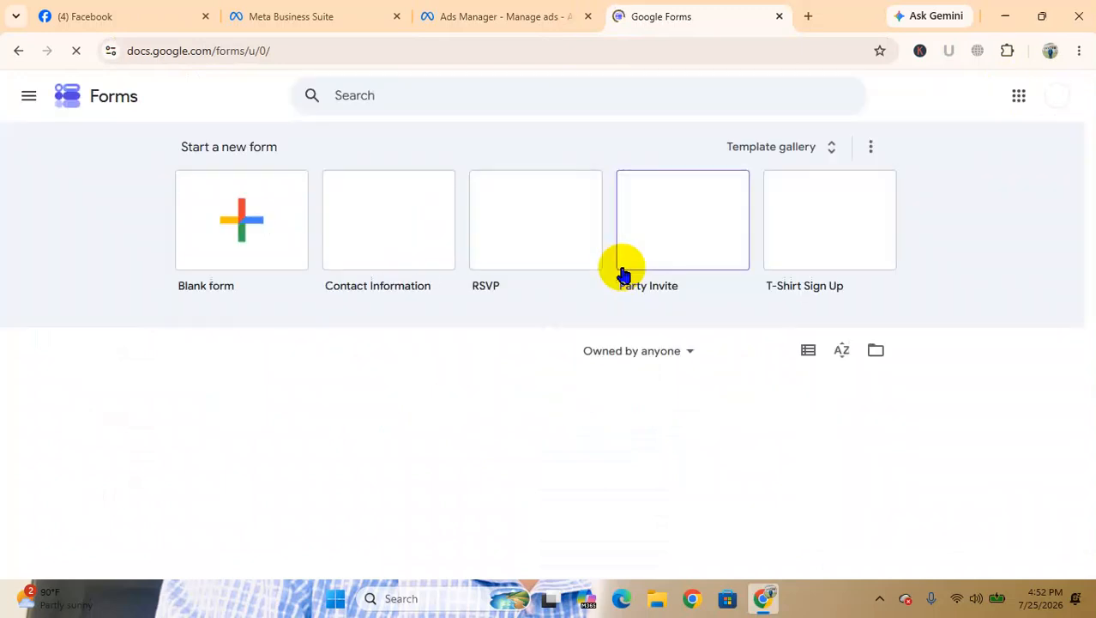
click(235, 240)
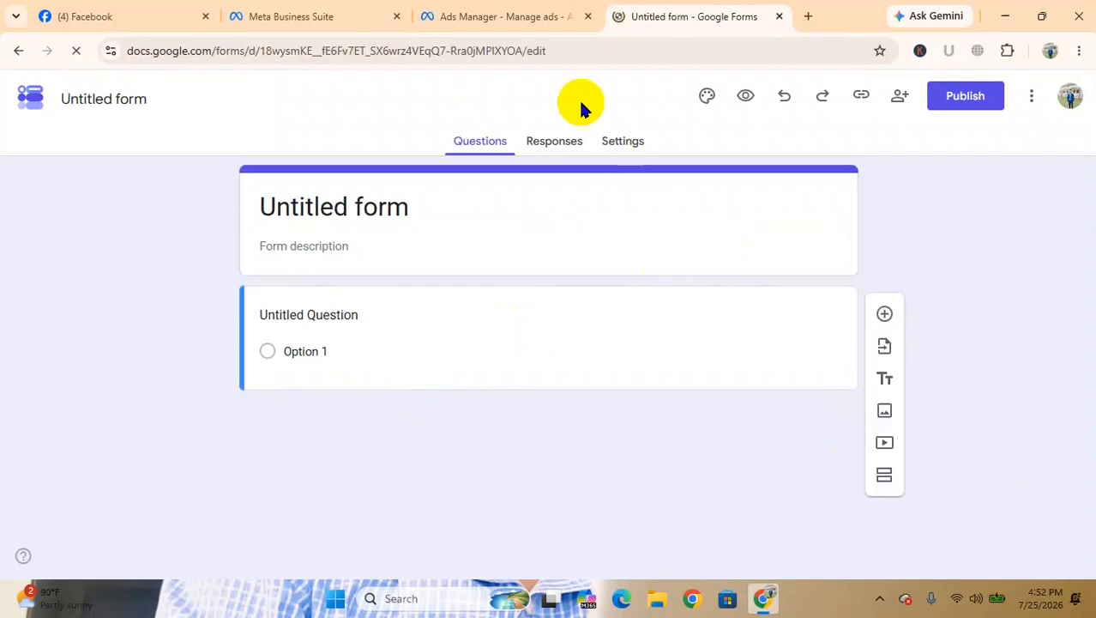
click(663, 289)
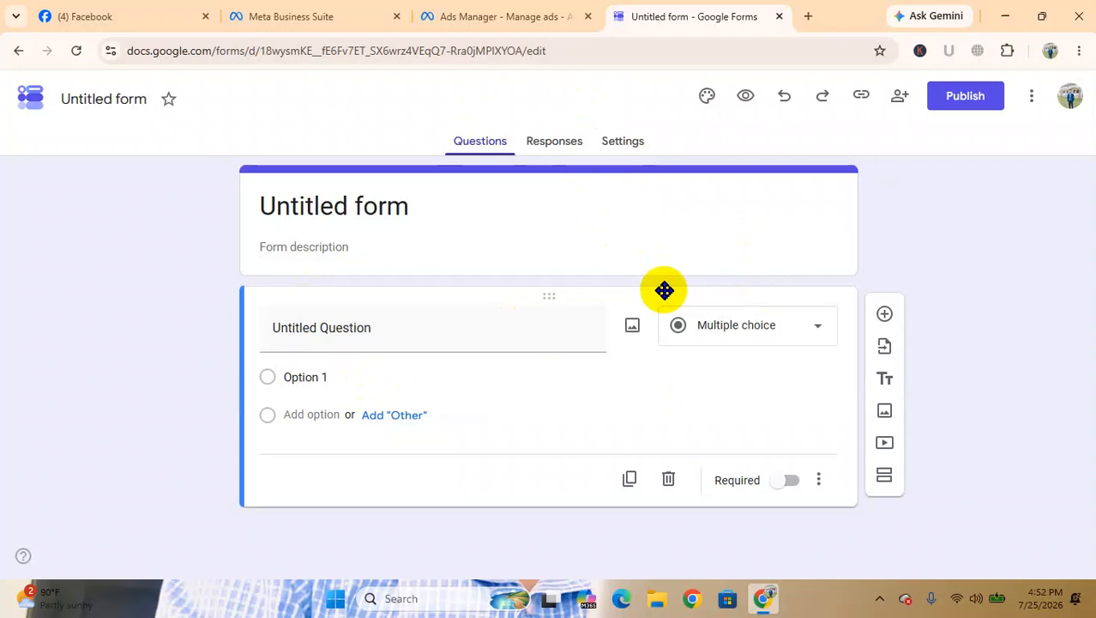
Return to Ads Manager, review what the Leads objective is good for, and select the App promotion campaign objective
mouse_move(530, 19)
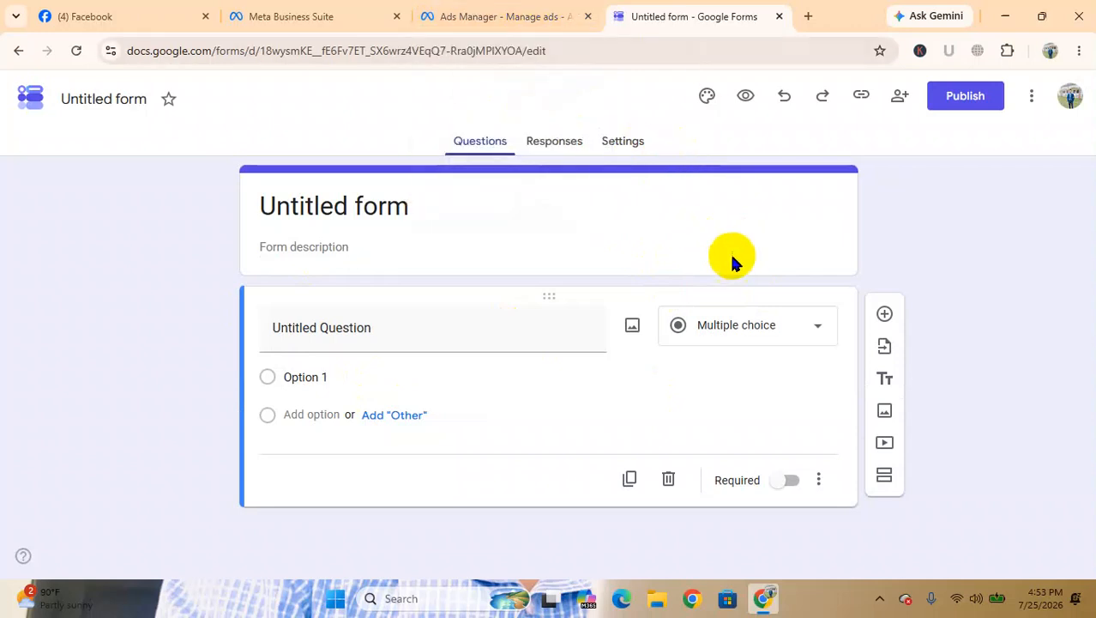
click(502, 17)
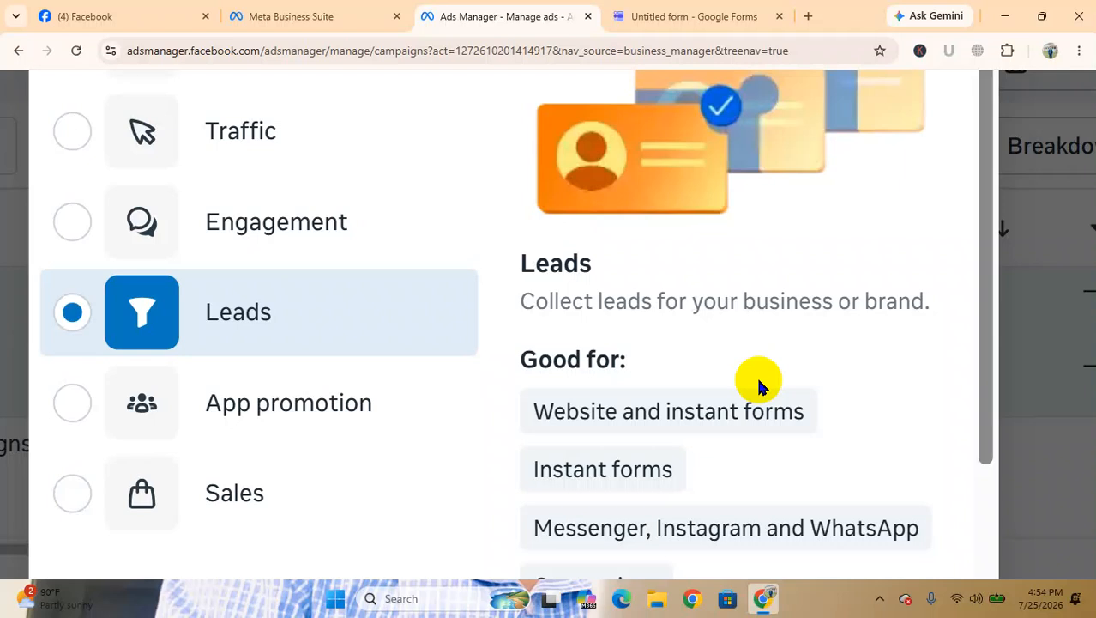
scroll(758, 382, down, 2)
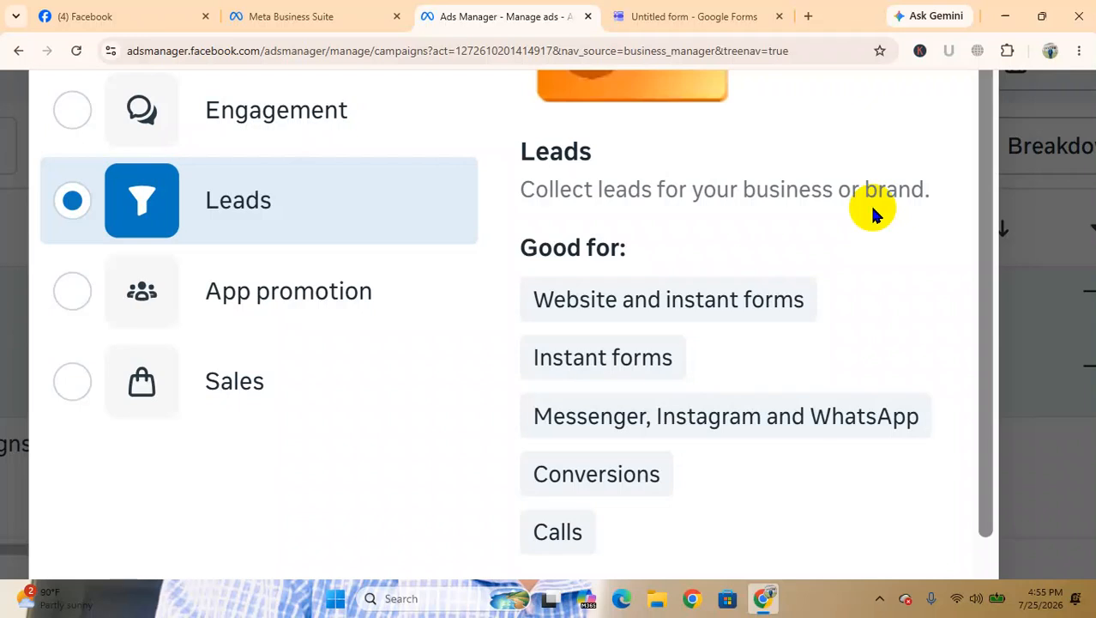
mouse_move(594, 314)
scroll(654, 484, down, 1)
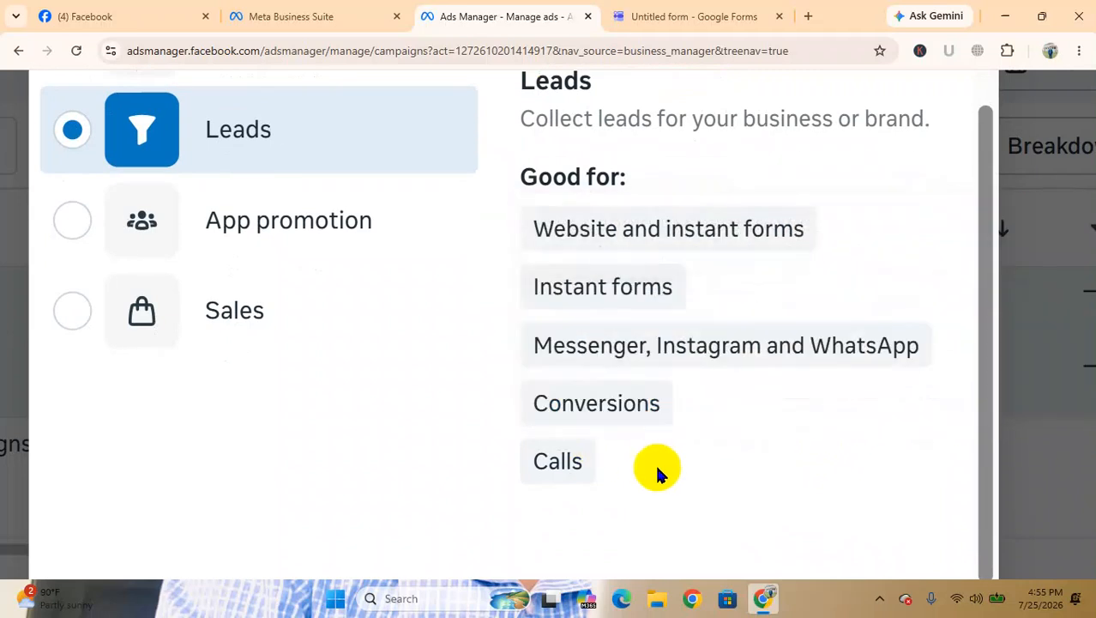
click(72, 220)
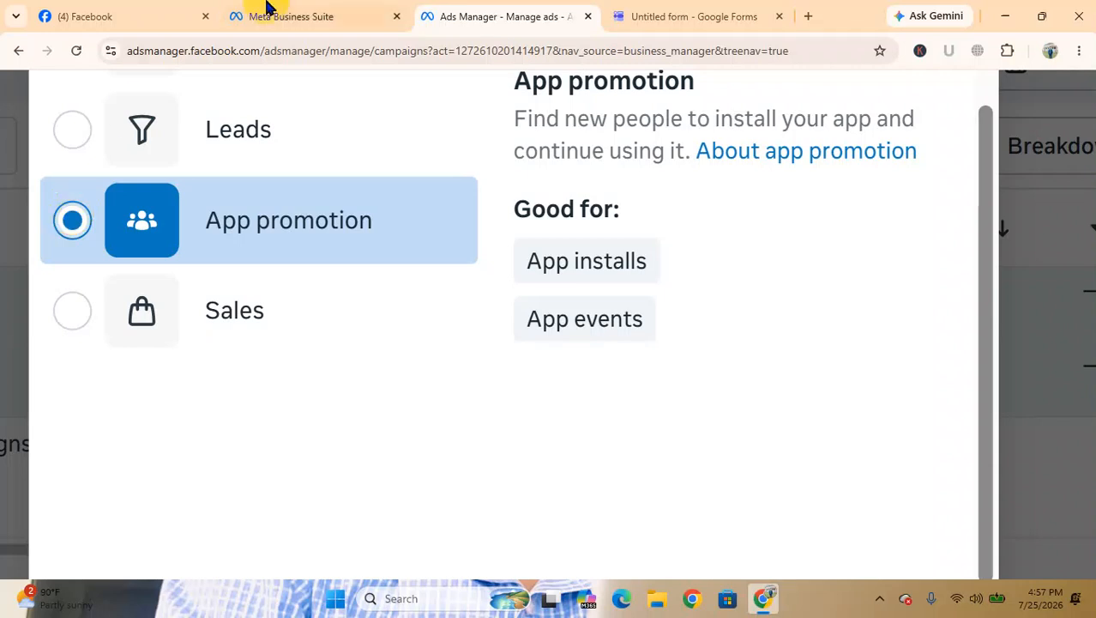
Open the fiverr.com website in a new browser tab
click(812, 20)
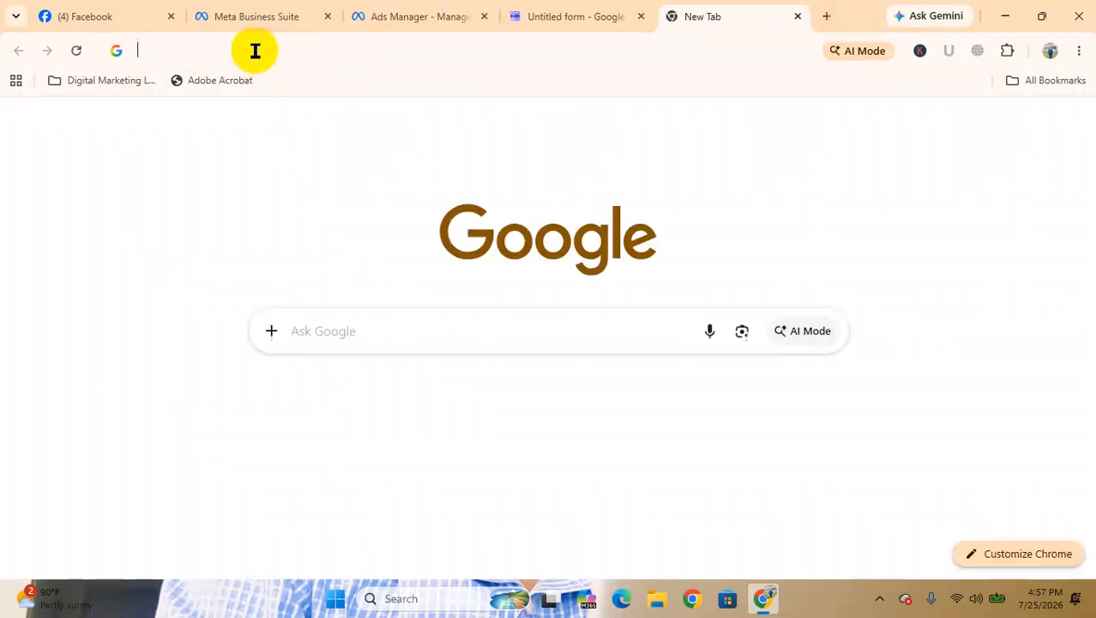
click(255, 51)
text(fi)
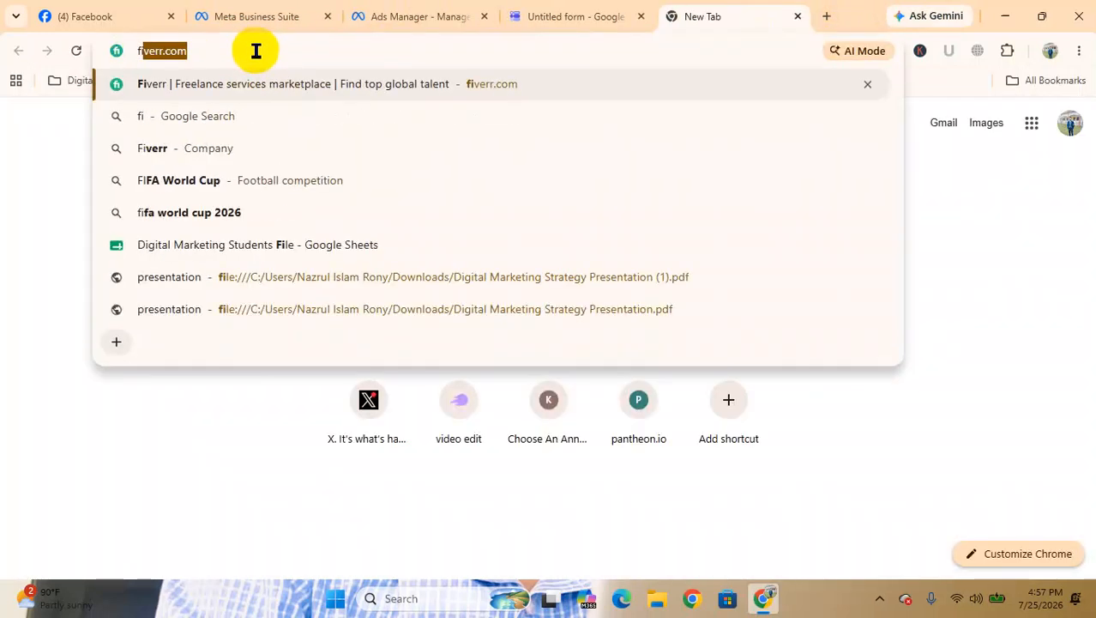
key(Return)
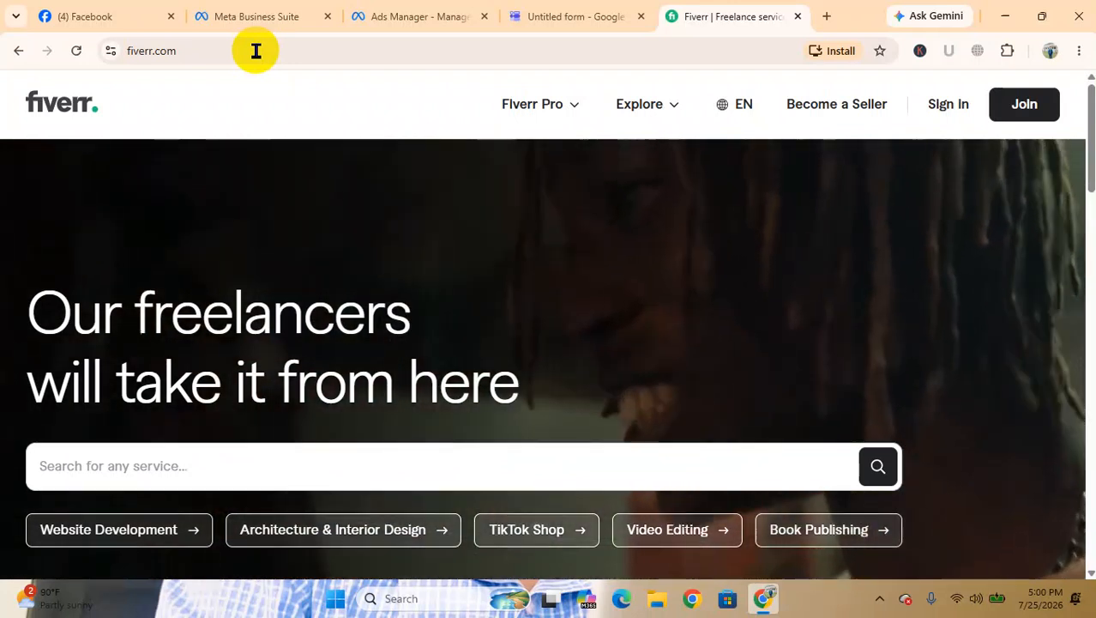
Search Google for "daraz" in a new browser tab
click(827, 16)
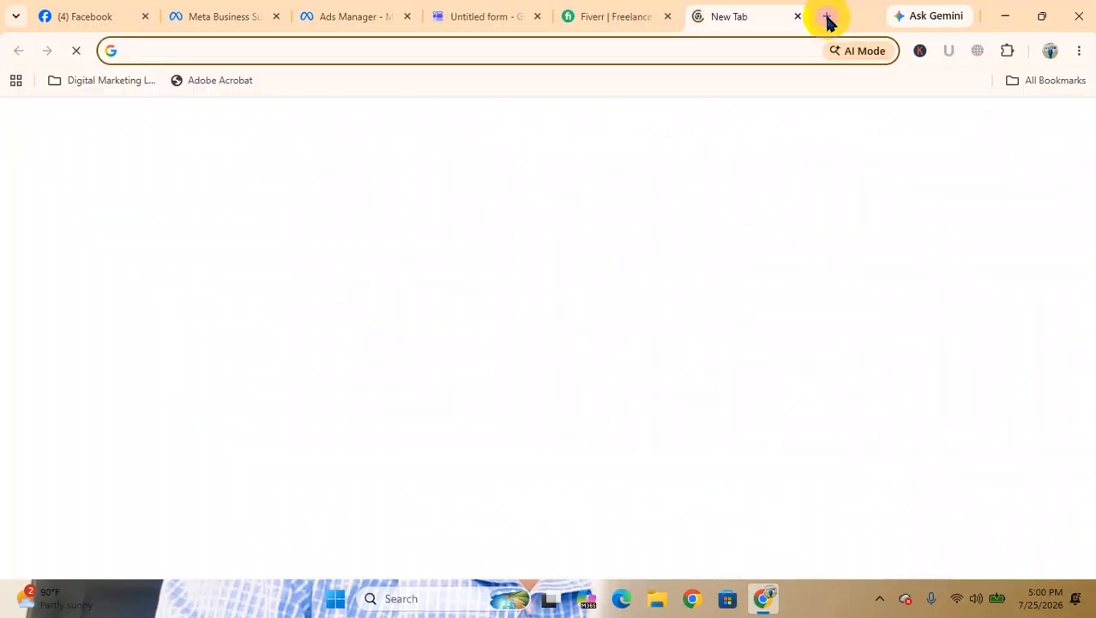
click(275, 43)
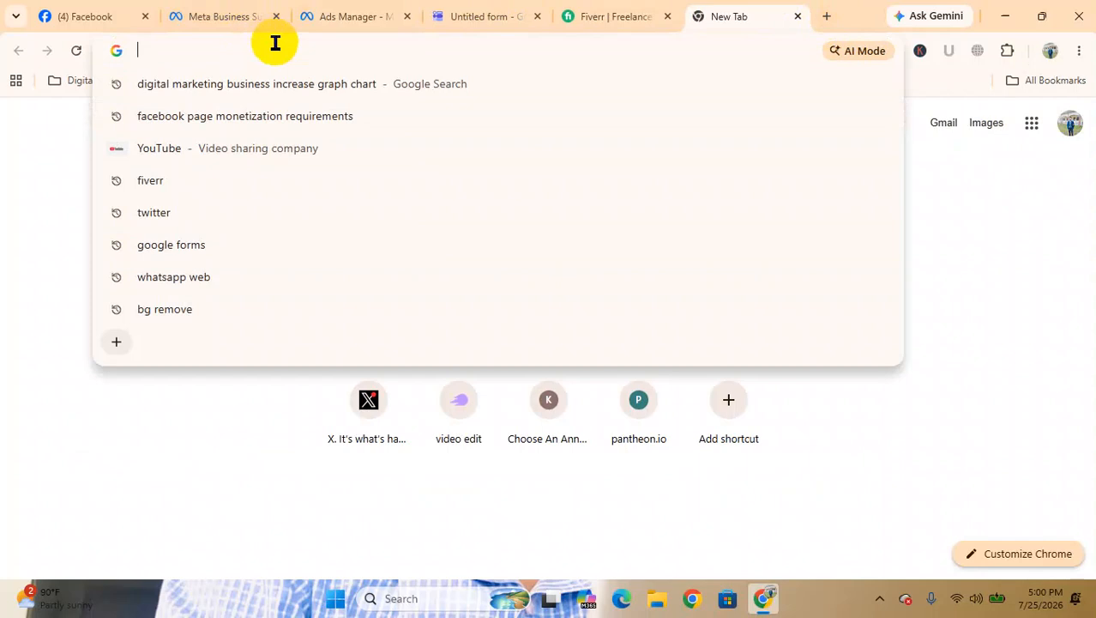
text(daraz)
key(Return)
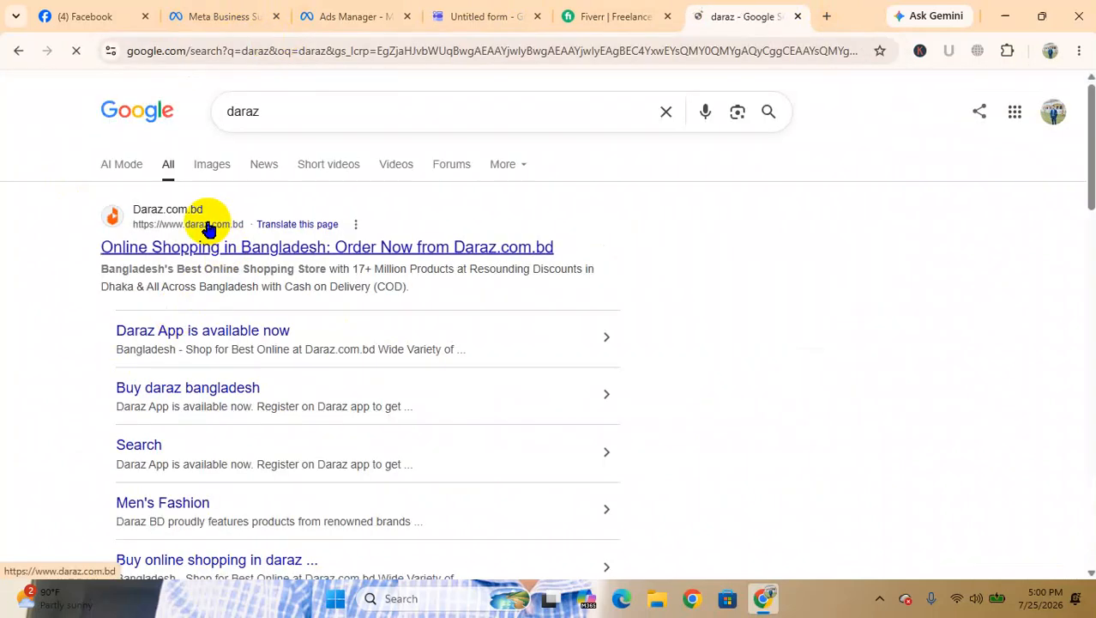
Replace the Google query with "foodpanda" and run the search
double_click(295, 110)
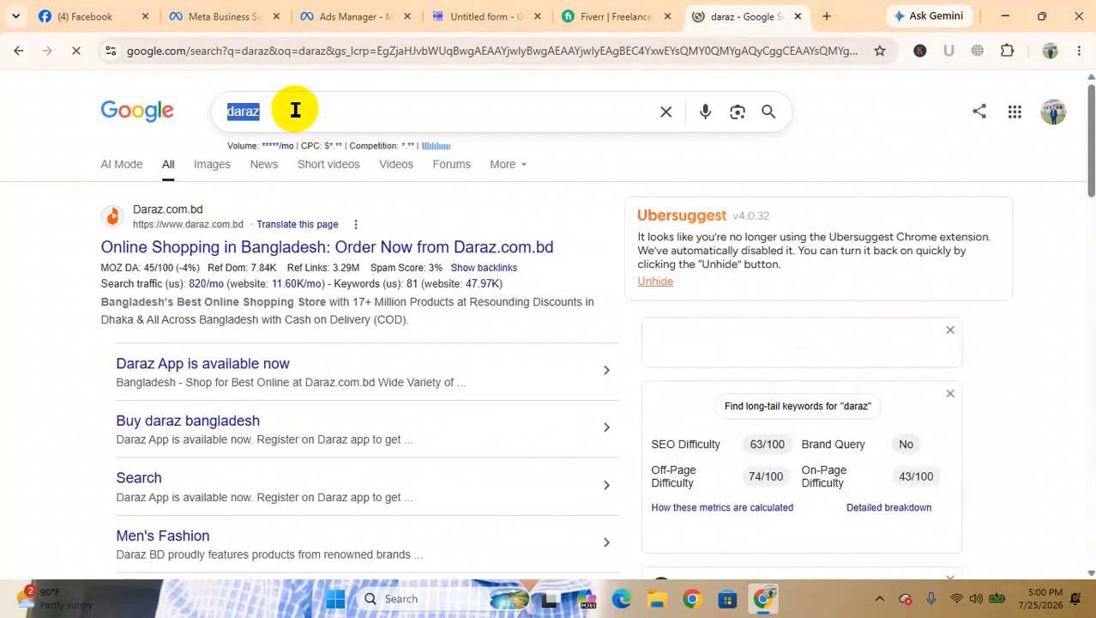
key(BackSpace)
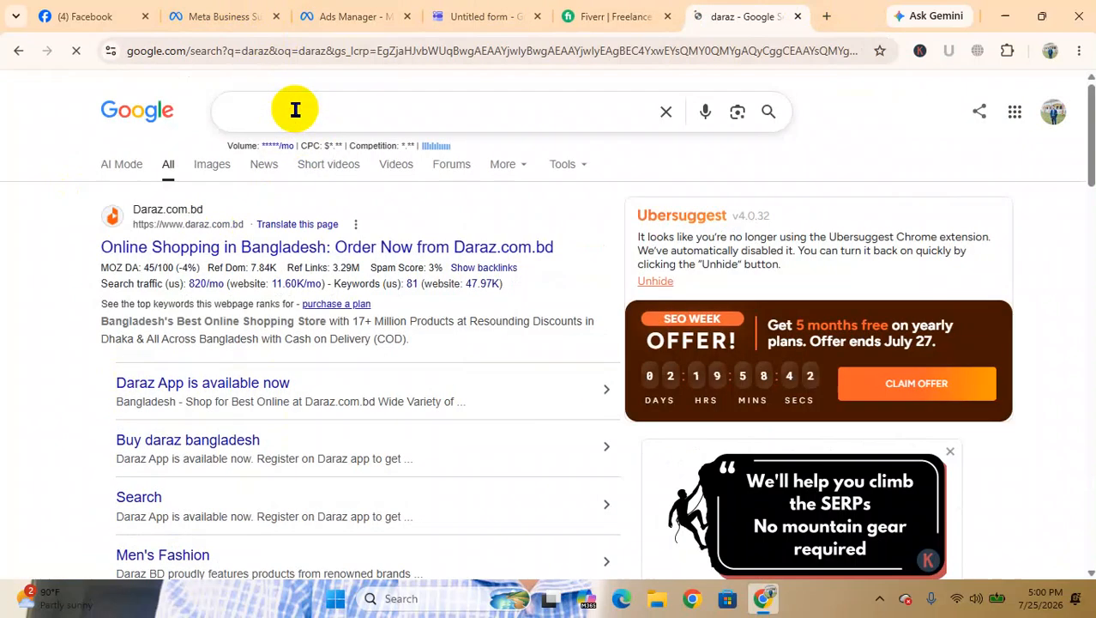
text(foodpanda)
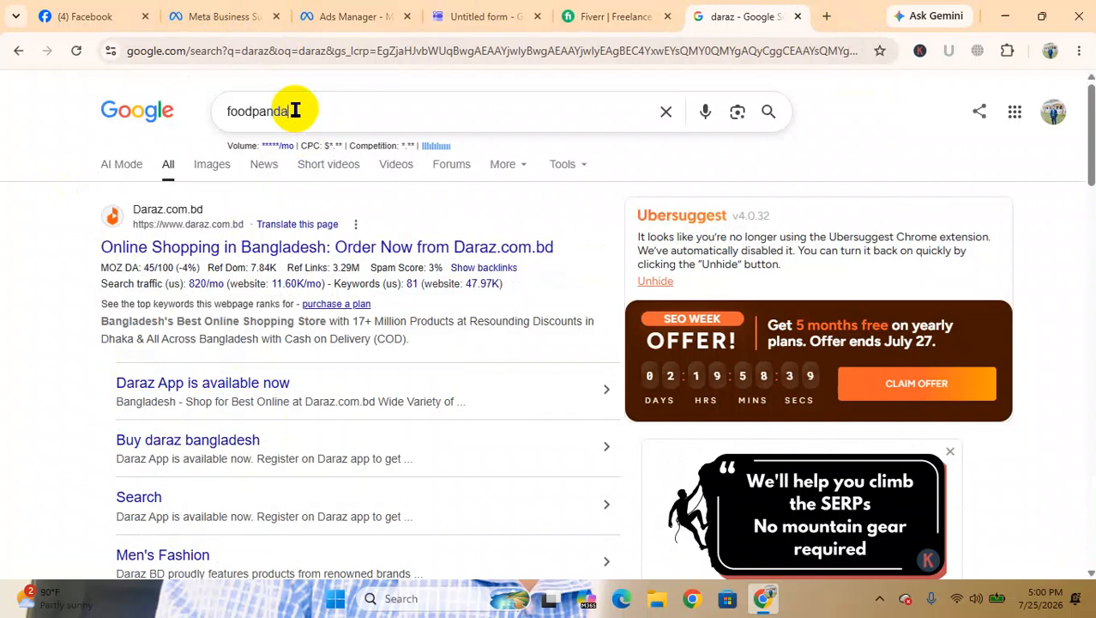
key(Return)
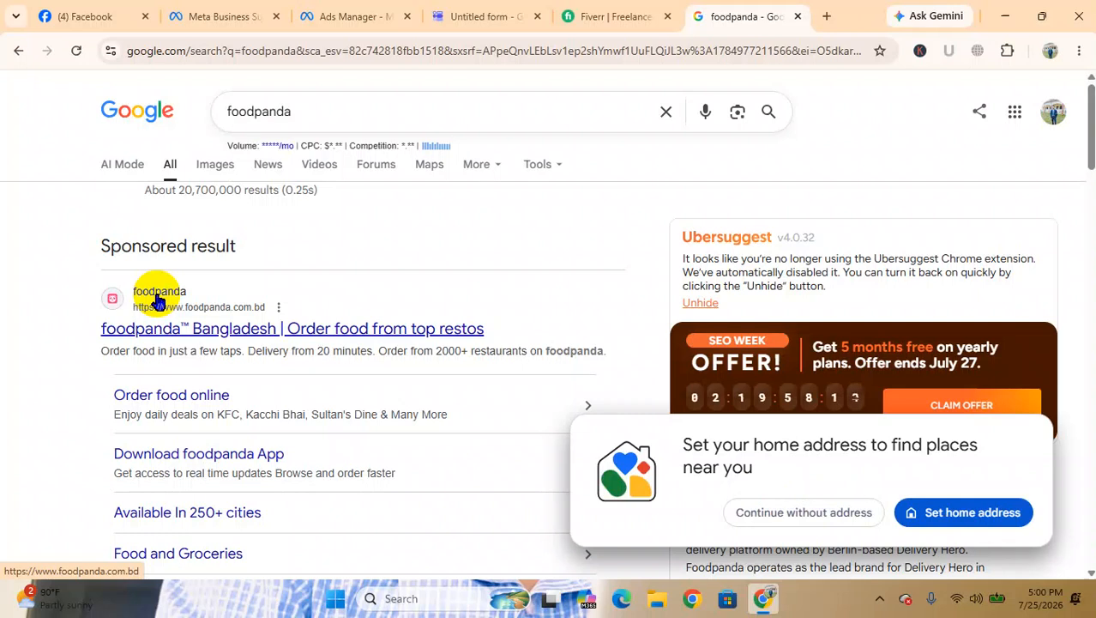
Search for "relsheba" in a new browser tab, open the Bangladesh Railway e-ticket site and agree to its disclaimer
click(826, 16)
click(292, 52)
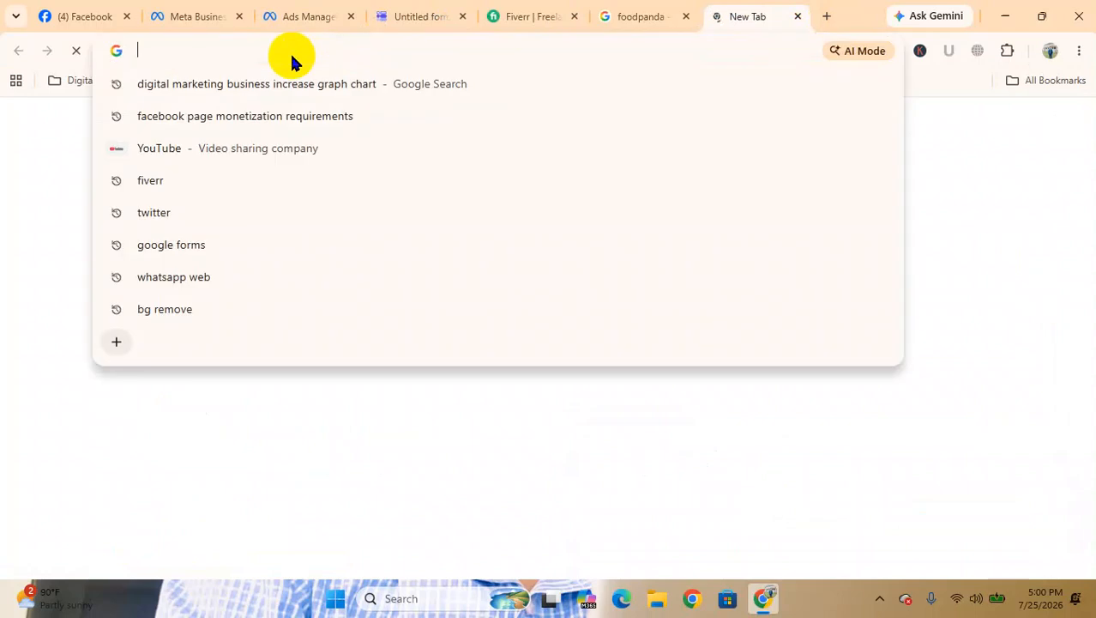
text(relsheba)
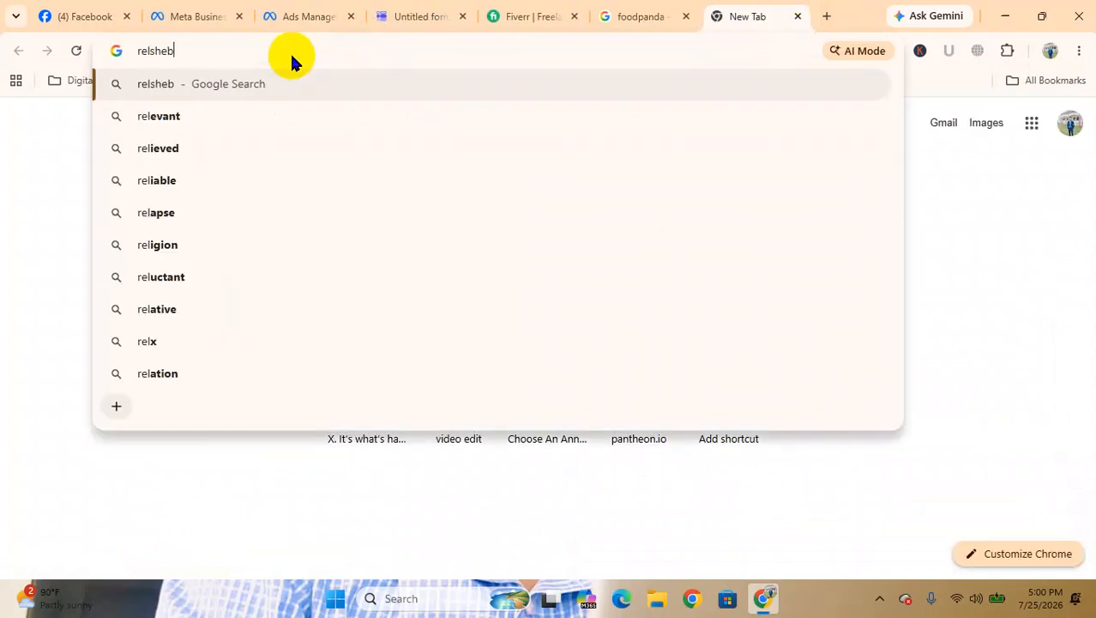
key(Return)
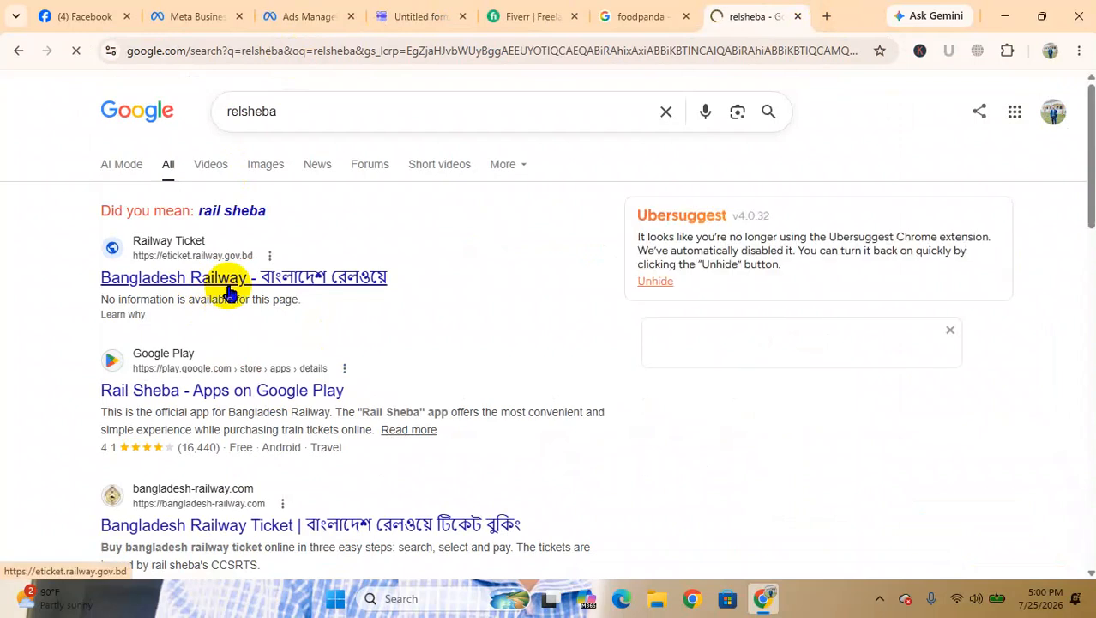
click(228, 292)
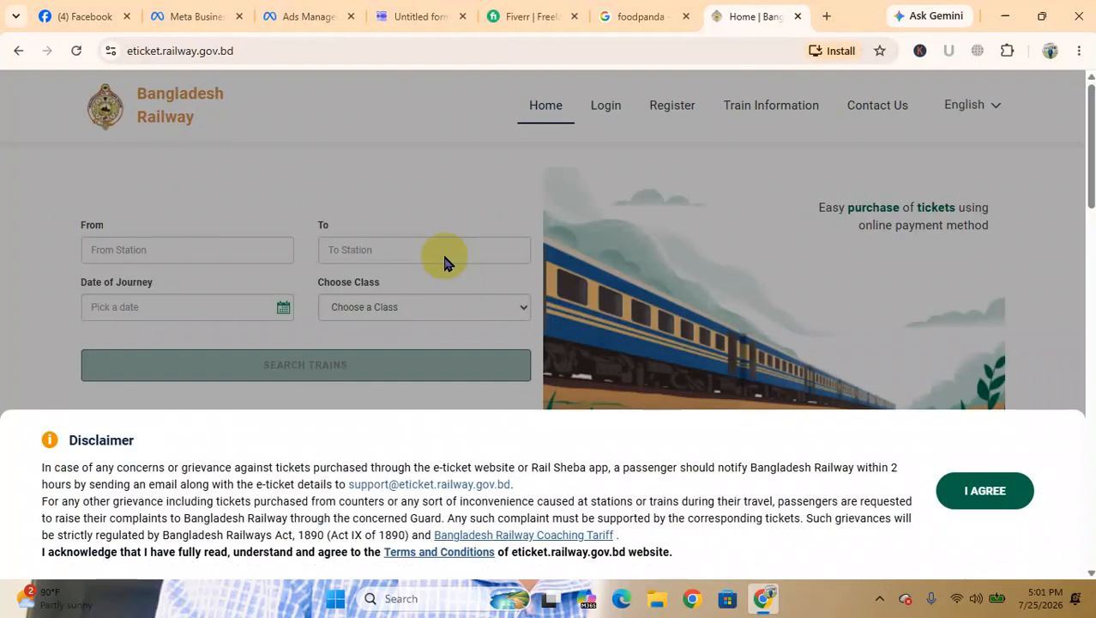
click(987, 496)
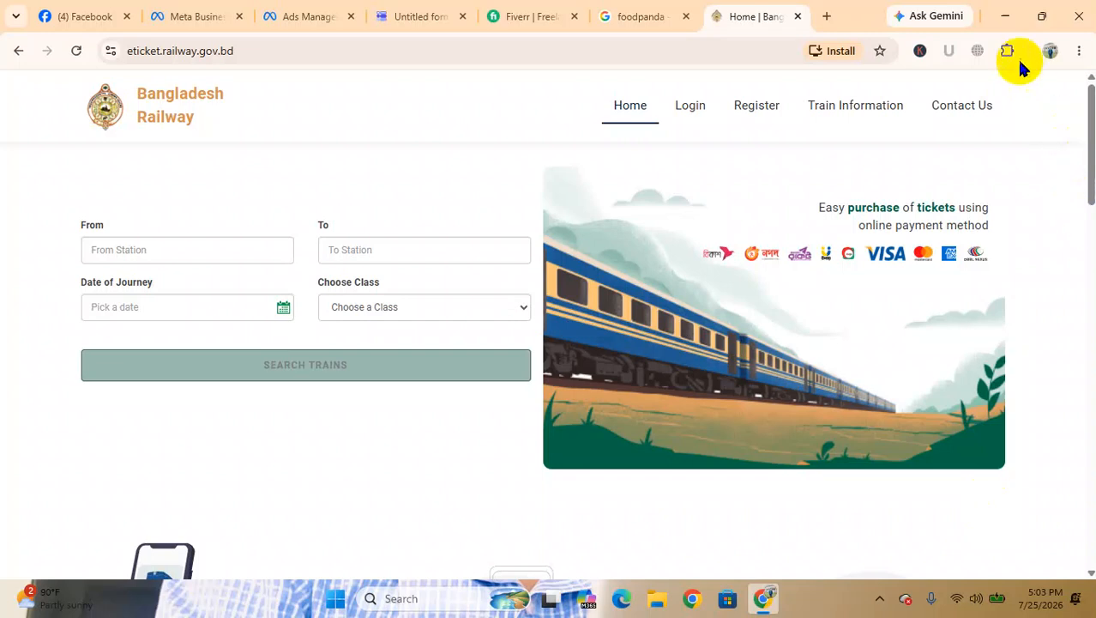
Look at the untitled Google form again and return to the campaign objectives in Ads Manager
click(1010, 12)
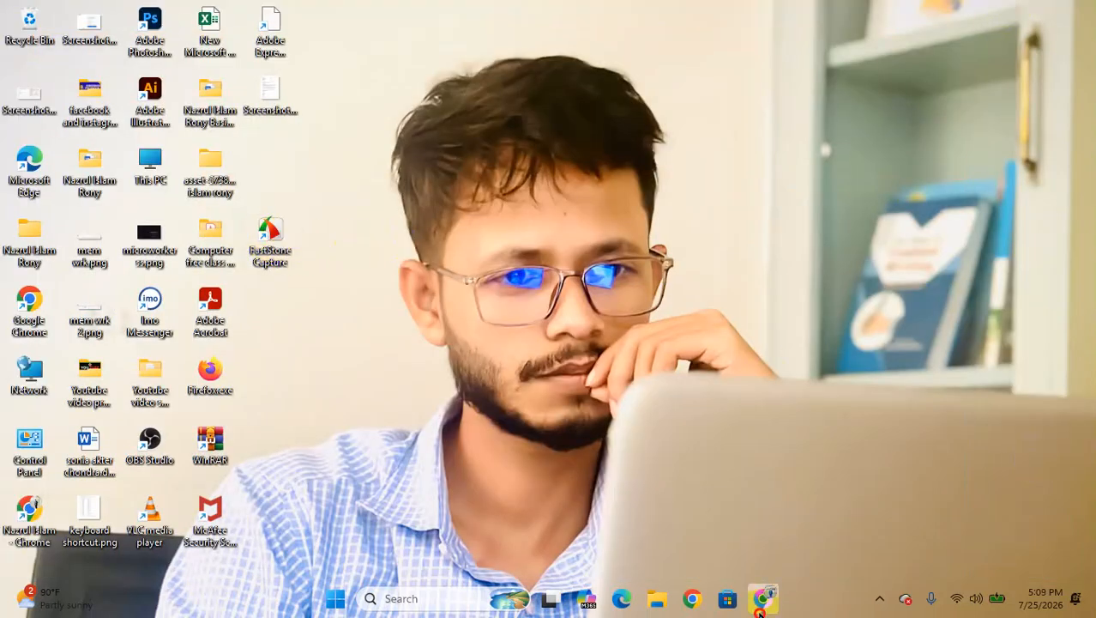
click(764, 598)
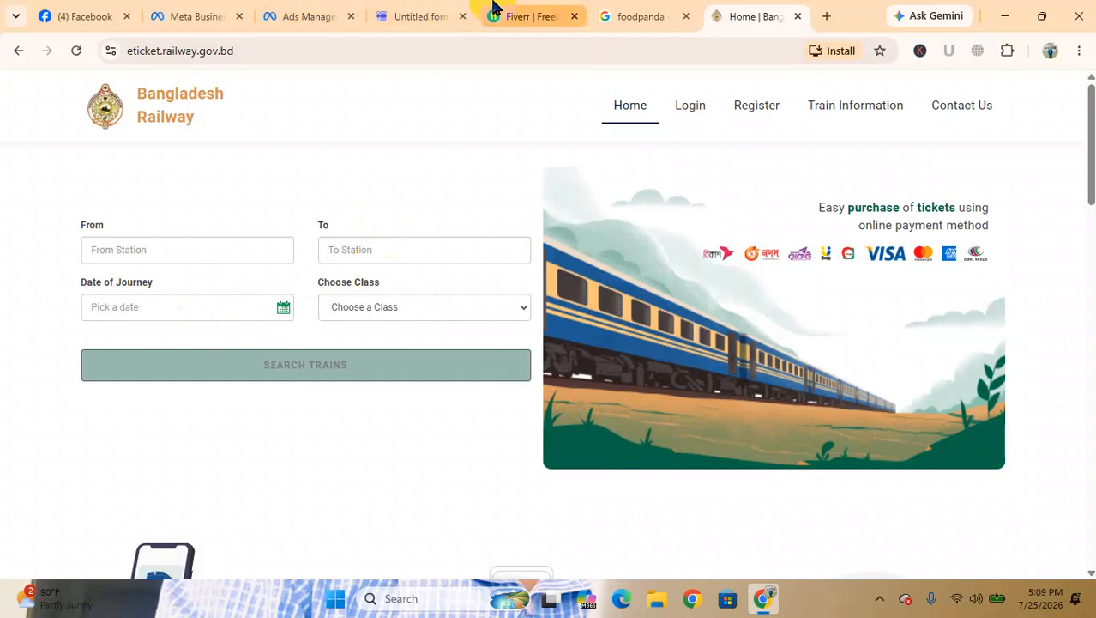
click(424, 12)
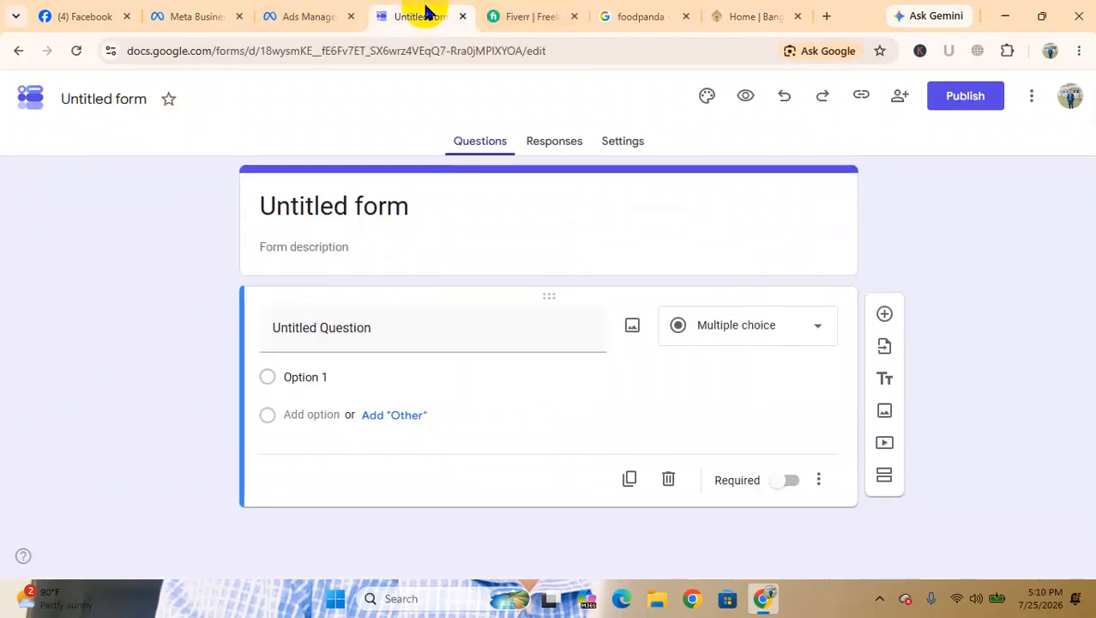
click(276, 10)
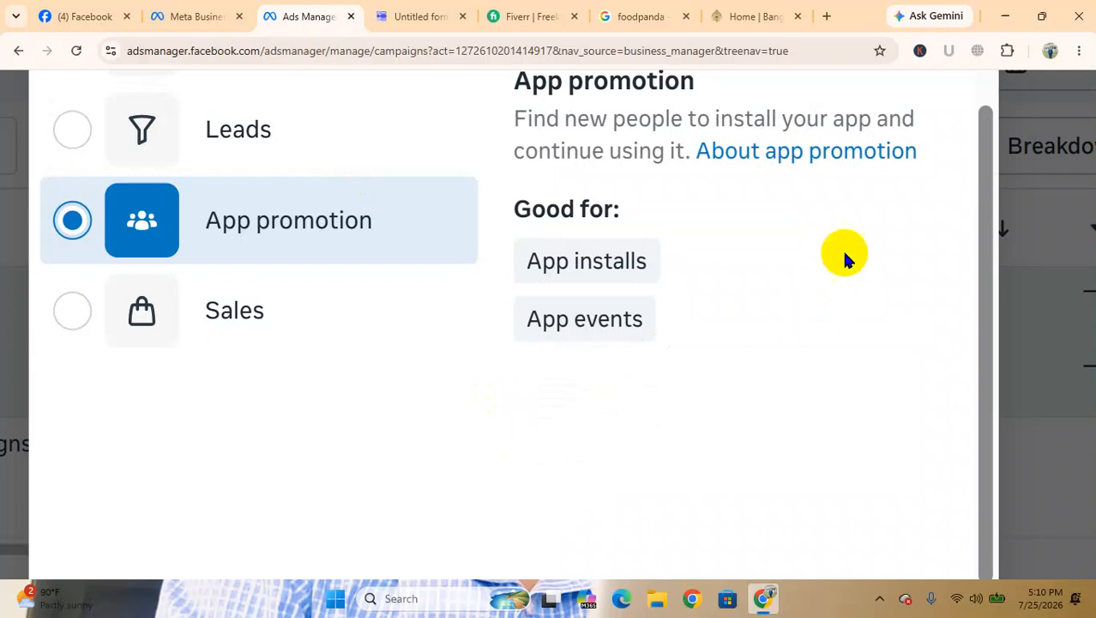
Select the Sales campaign objective and examine its description, the explanation of conversions and the uses listed under Good for
click(1004, 17)
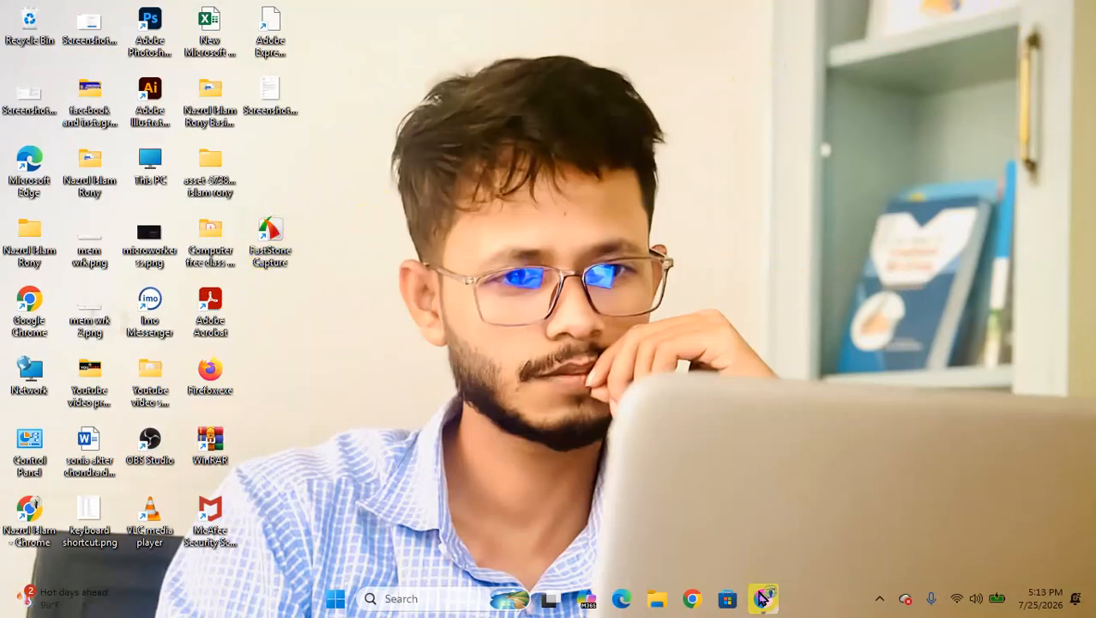
click(763, 598)
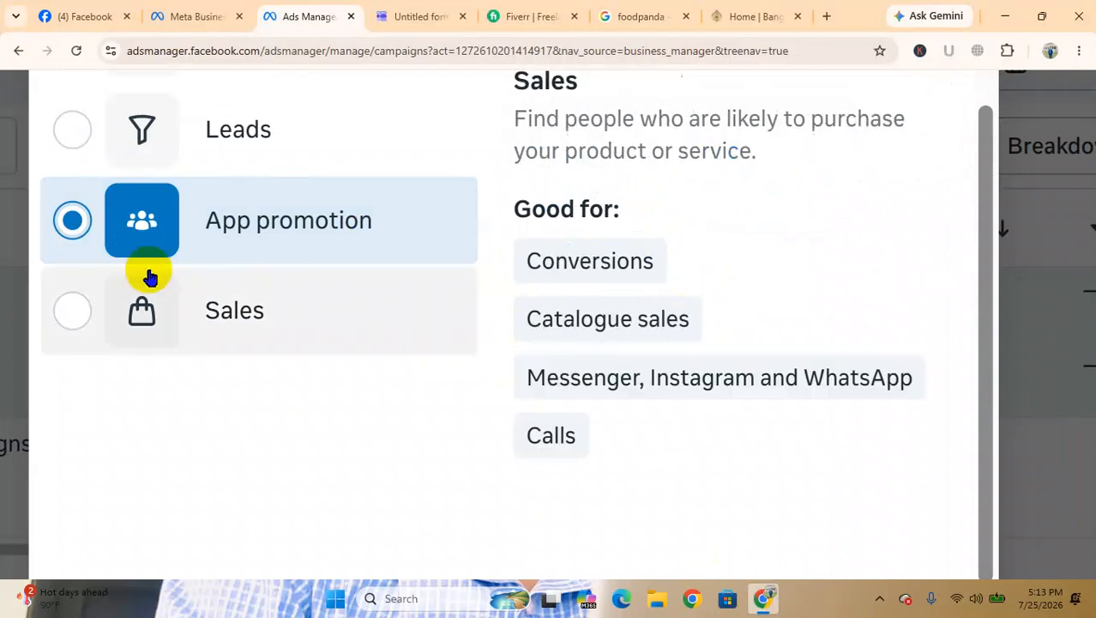
click(76, 316)
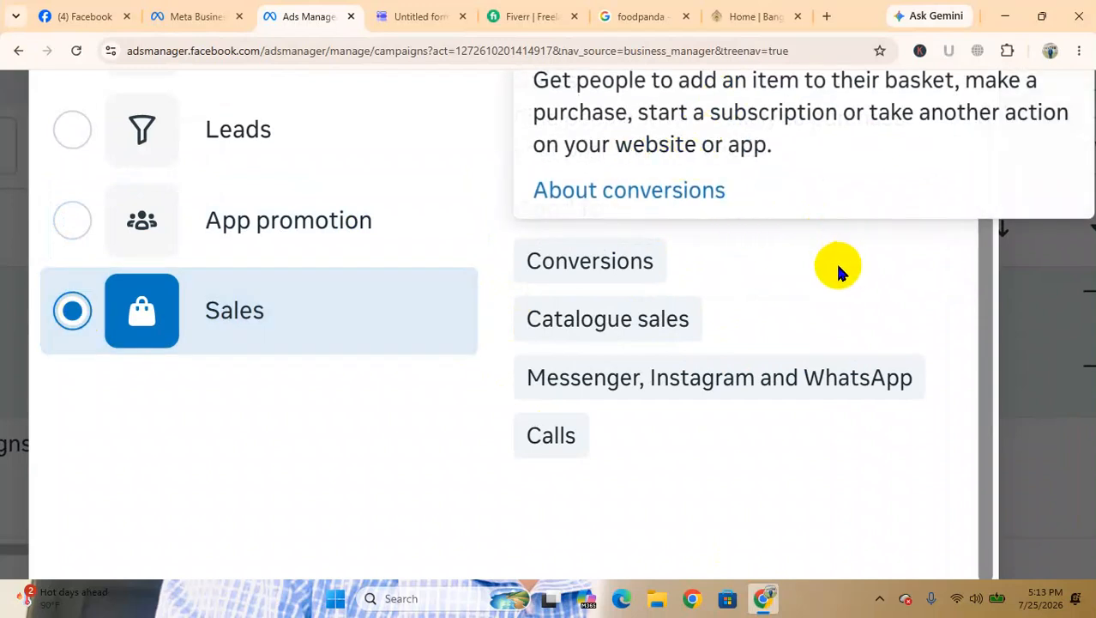
scroll(828, 243, up, 1)
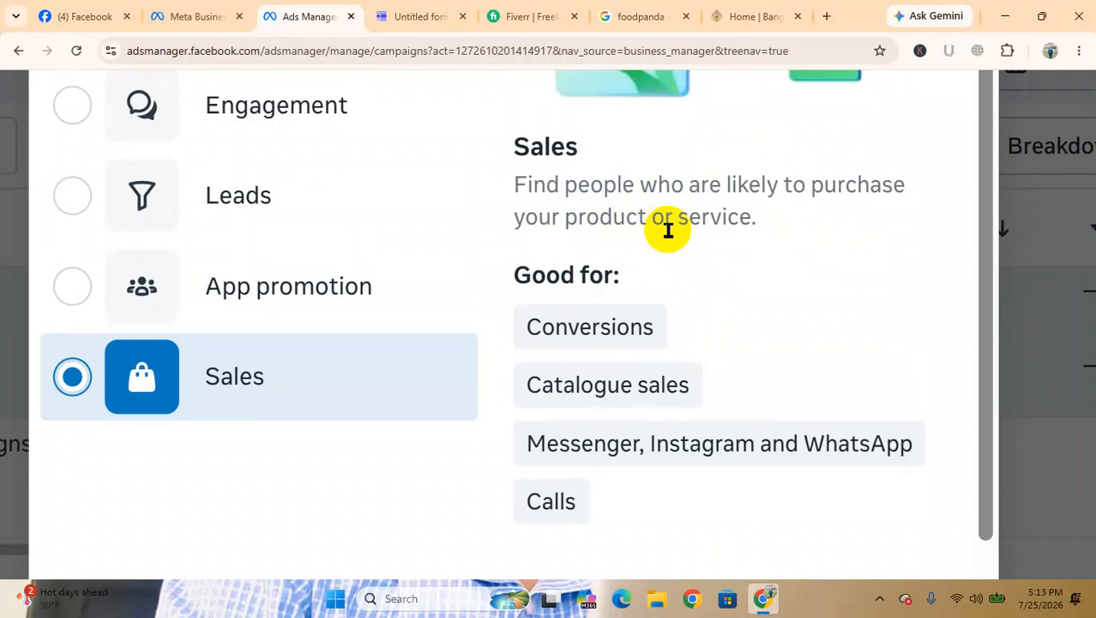
Examine the explanations of catalogue sales, Messenger, Instagram and WhatsApp, and calls listed under the Sales objective
scroll(667, 228, down, 1)
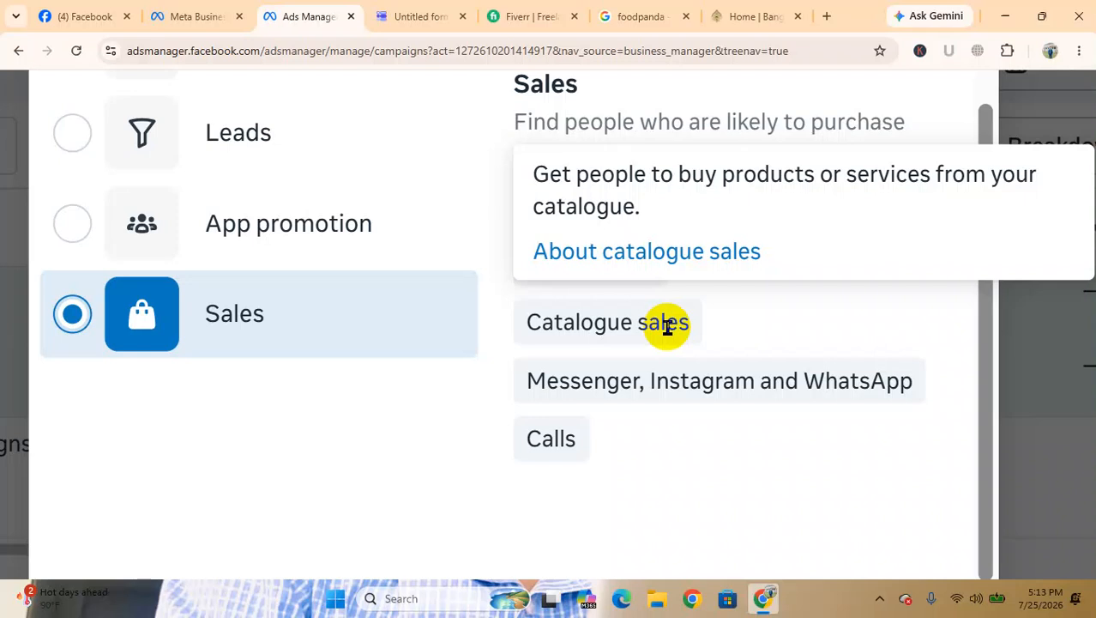
mouse_move(685, 379)
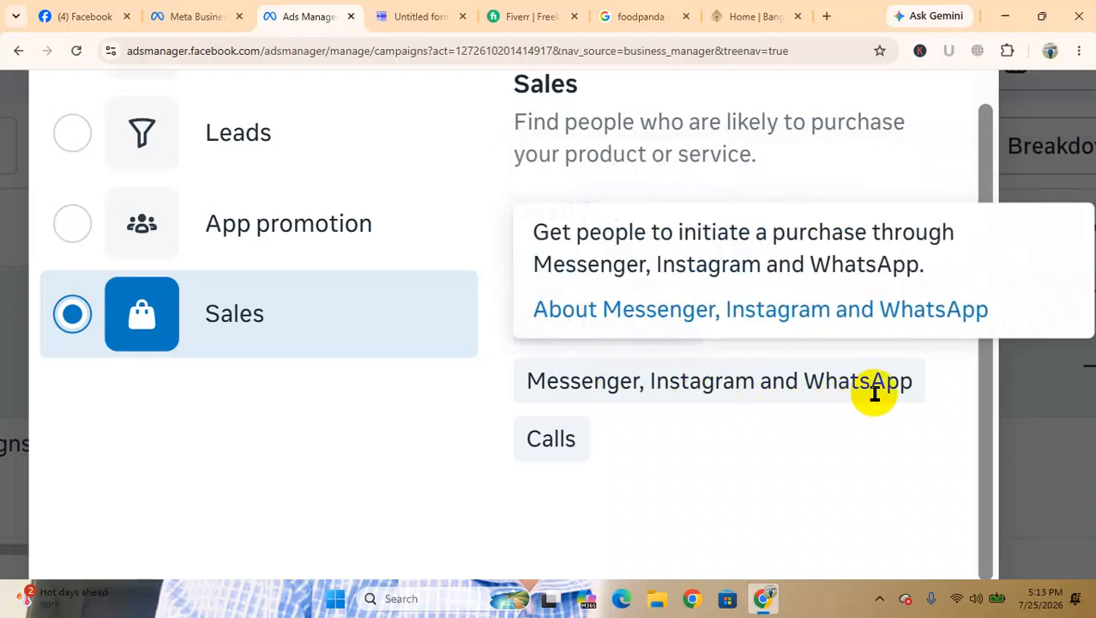
mouse_move(573, 431)
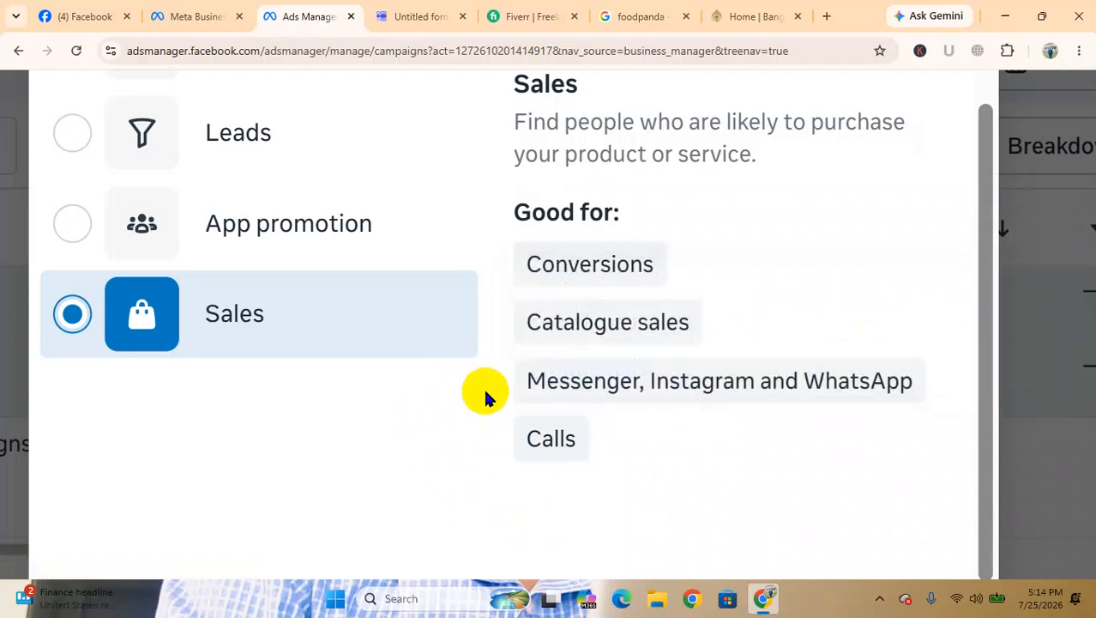
mouse_move(558, 373)
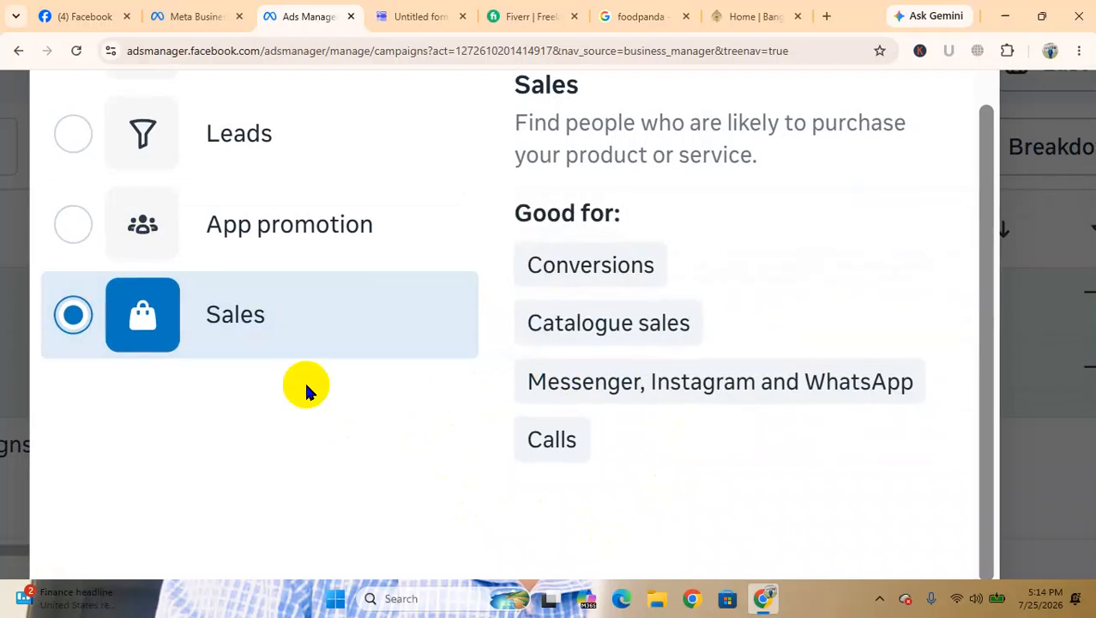
scroll(303, 381, up, 3)
scroll(305, 385, down, 2)
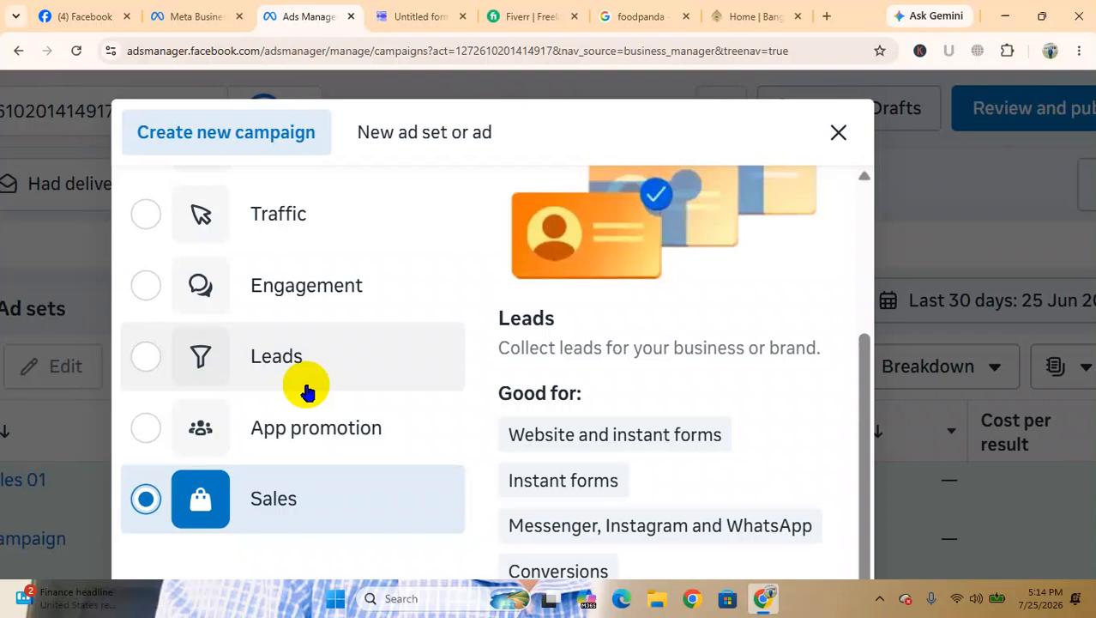
Review the list of campaign objectives once more and continue creating the campaign with the Sales objective
scroll(307, 390, up, 3)
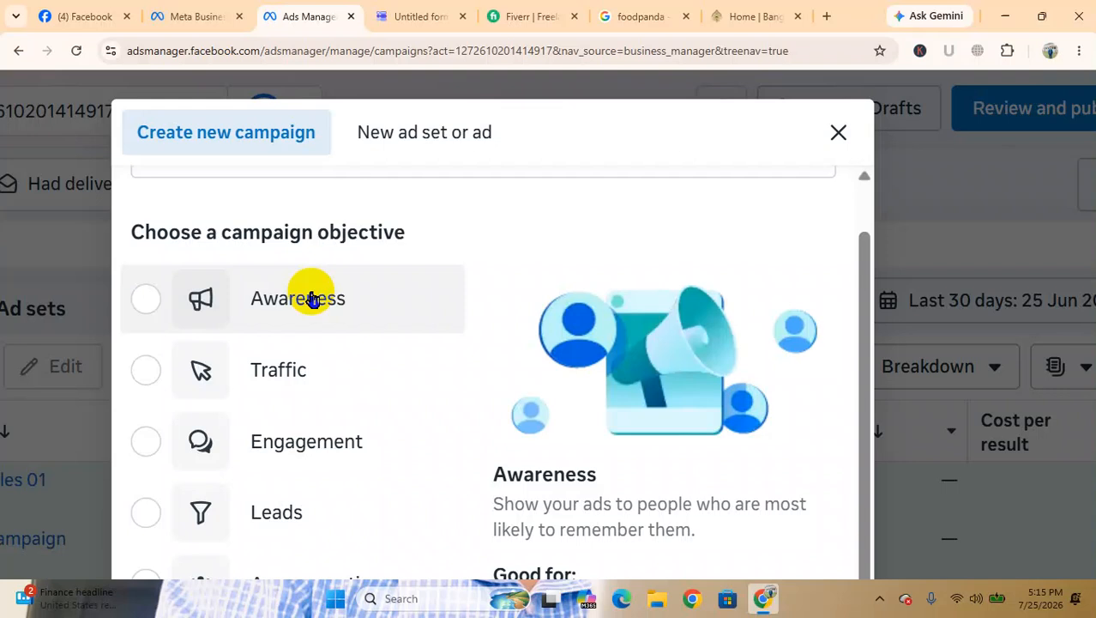
scroll(367, 414, down, 1)
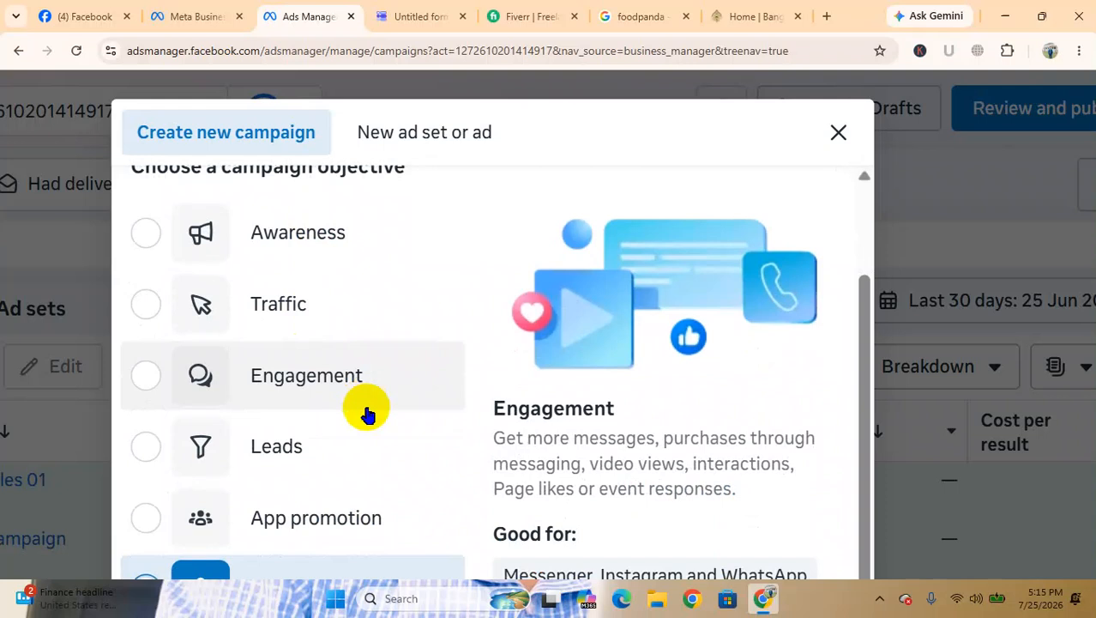
scroll(367, 413, down, 2)
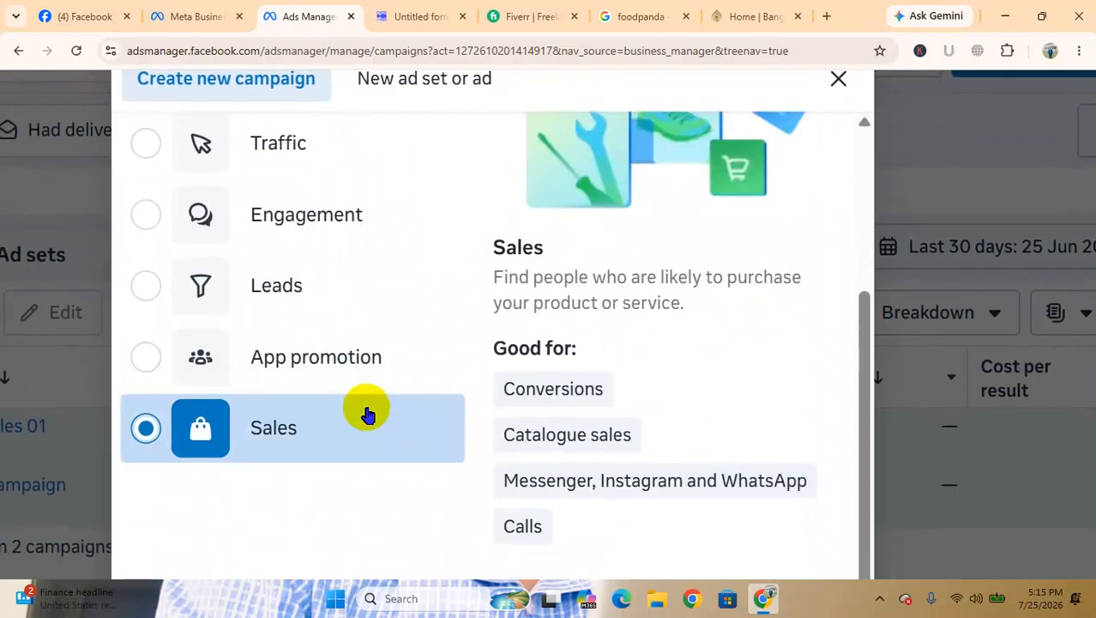
scroll(512, 409, down, 3)
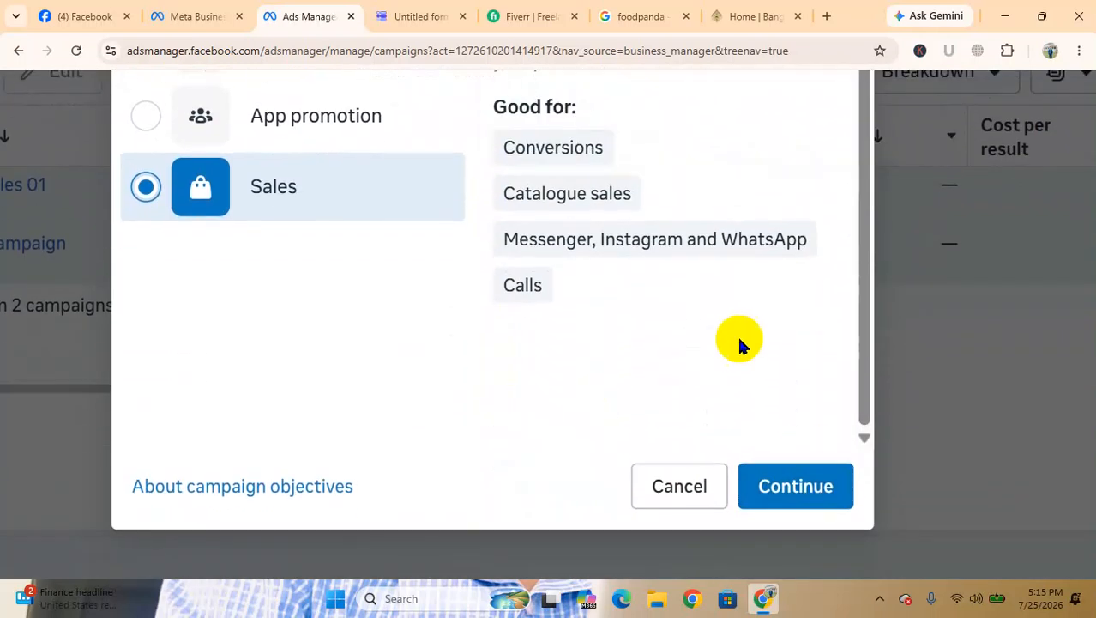
scroll(738, 343, up, 3)
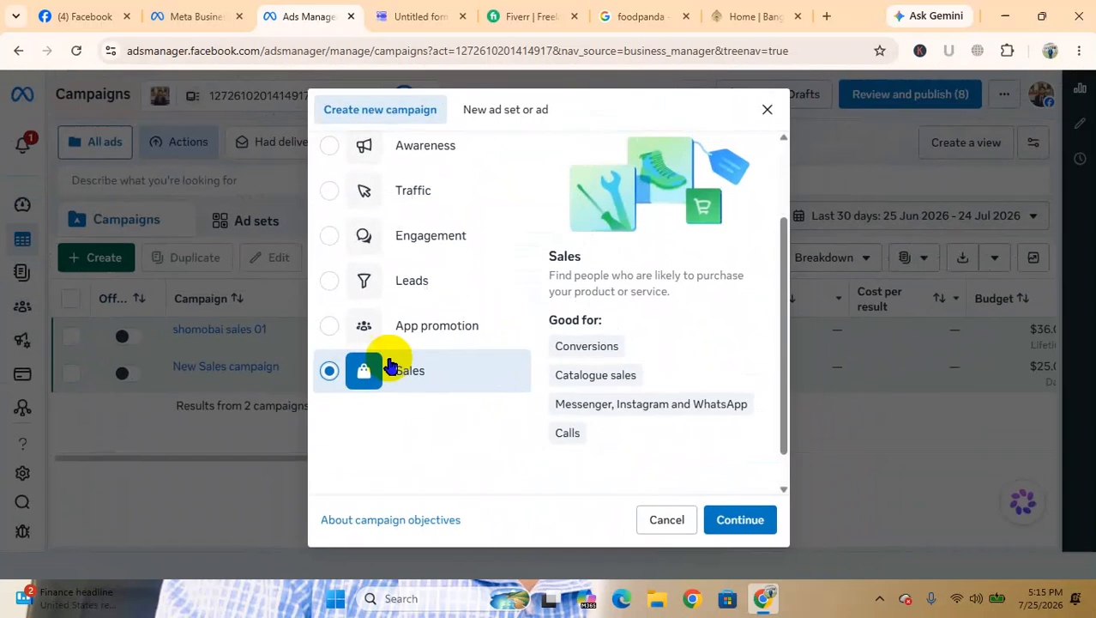
click(742, 517)
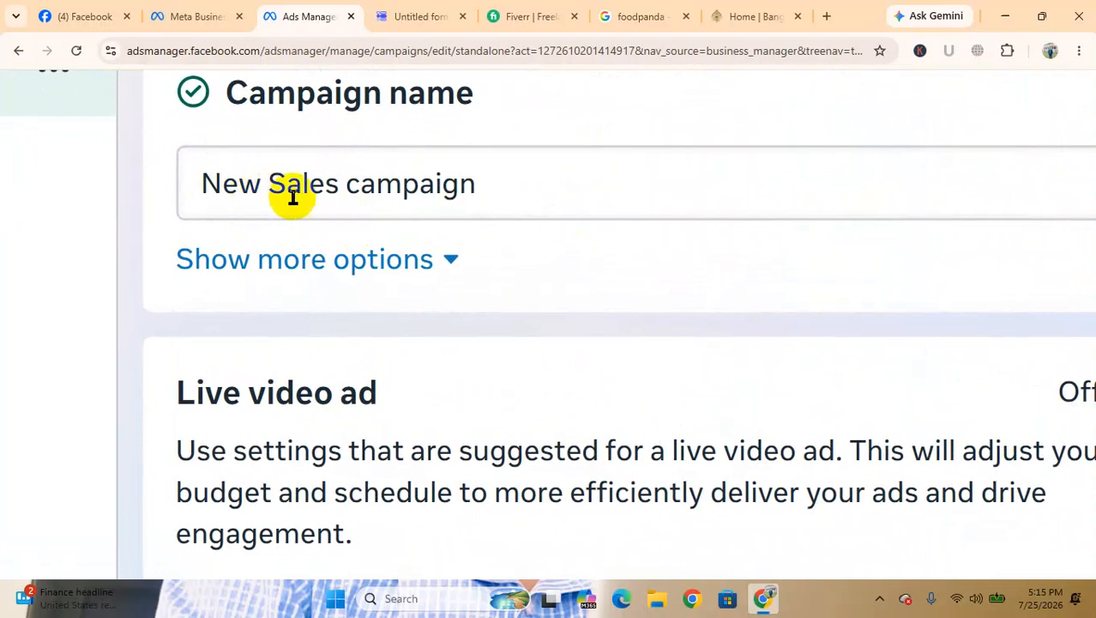
Replace the default campaign name with "Digital Marketing Batch 5"
double_click(500, 182)
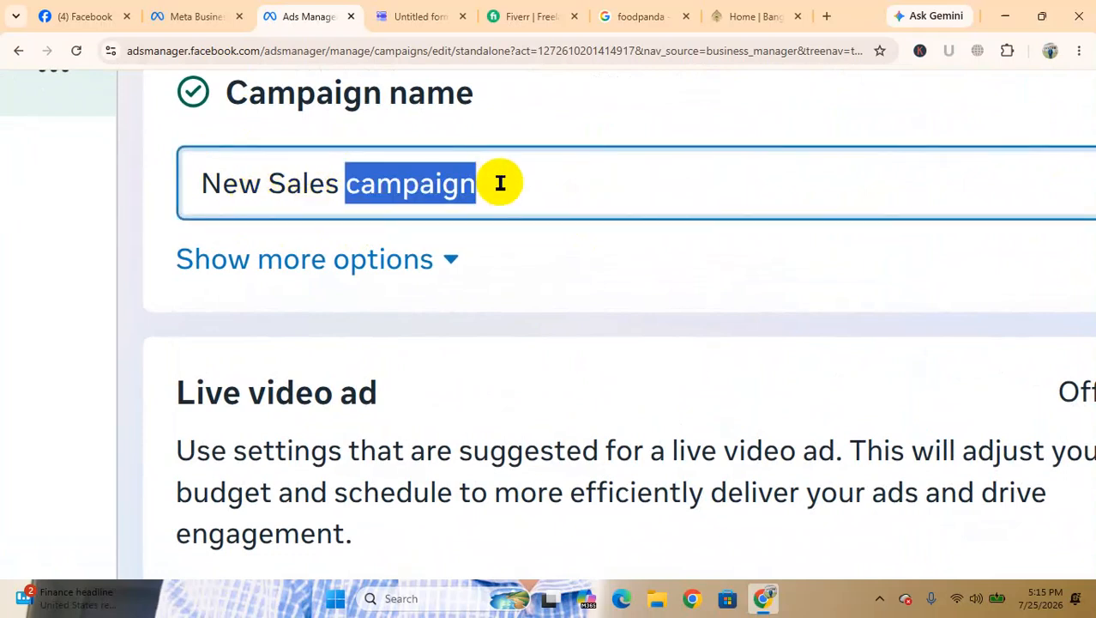
key(BackSpace)
key(BackSpace)
key(BackSpace)
key(BackSpace)
key(BackSpace)
key(BackSpace)
key(BackSpace)
key(BackSpace)
key(BackSpace)
key(BackSpace)
key(BackSpace)
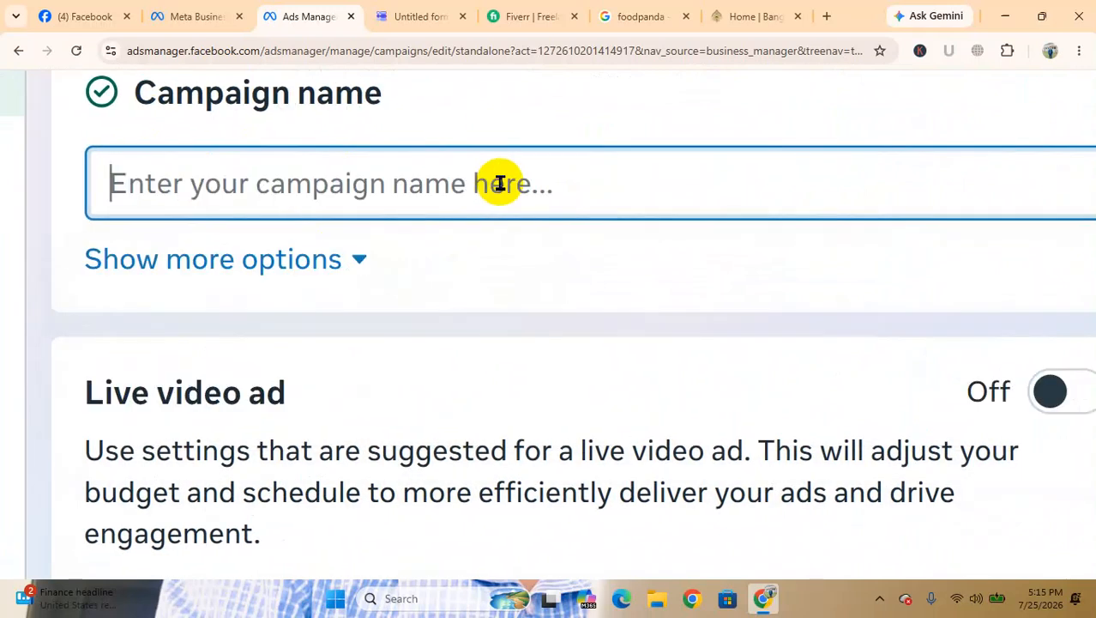
text(Digital m)
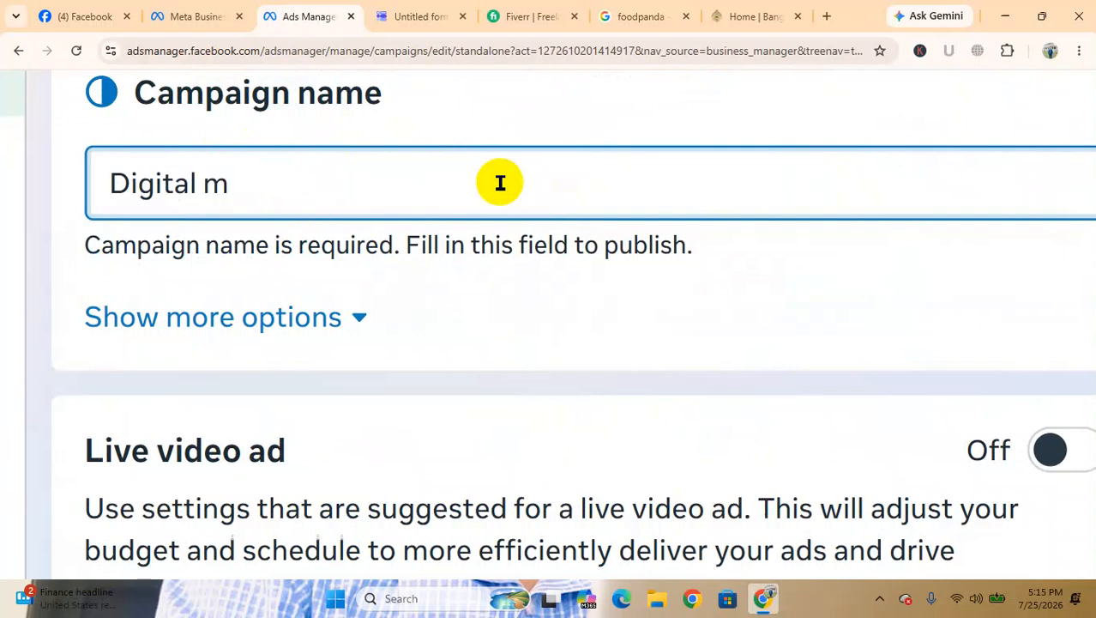
key(BackSpace)
text(M)
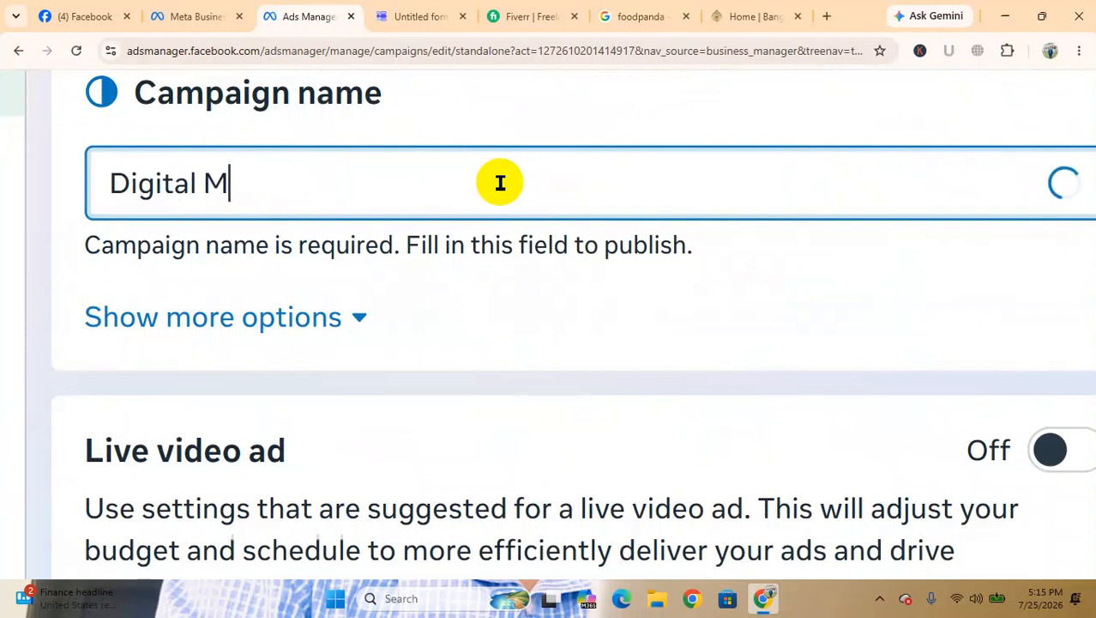
text(aketing)
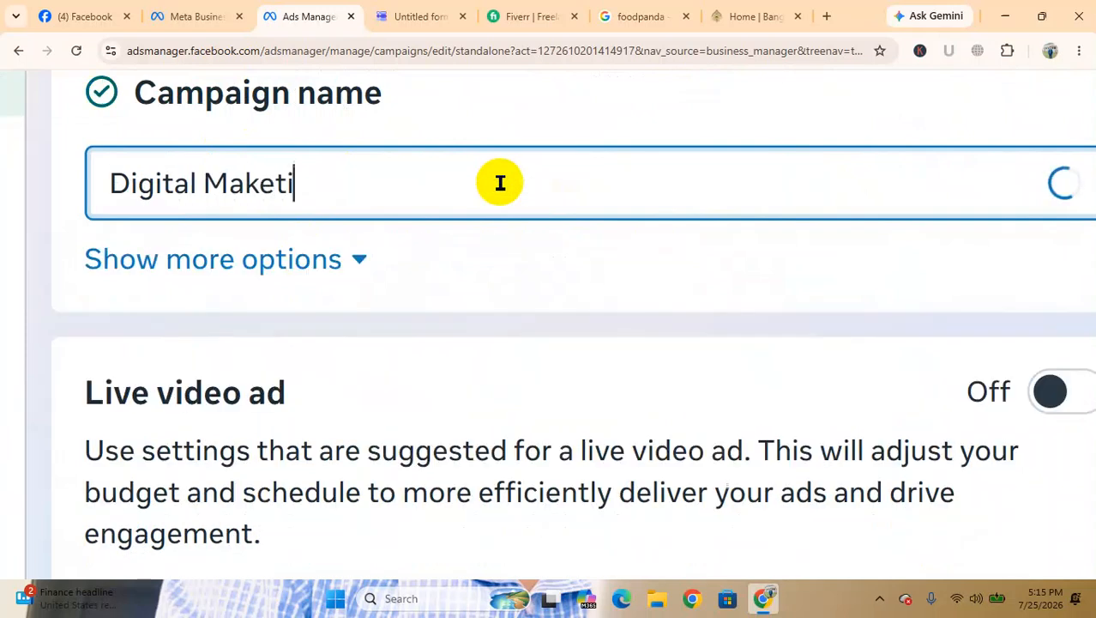
key(BackSpace)
key(BackSpace)
key(BackSpace)
key(BackSpace)
key(BackSpace)
key(BackSpace)
text(r)
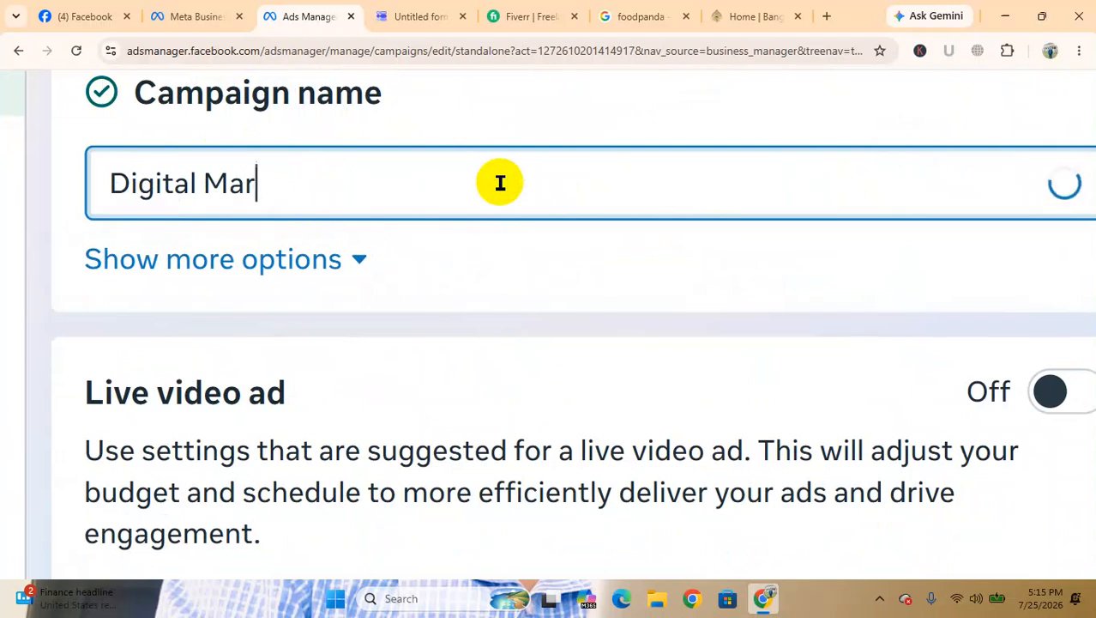
text(keting C)
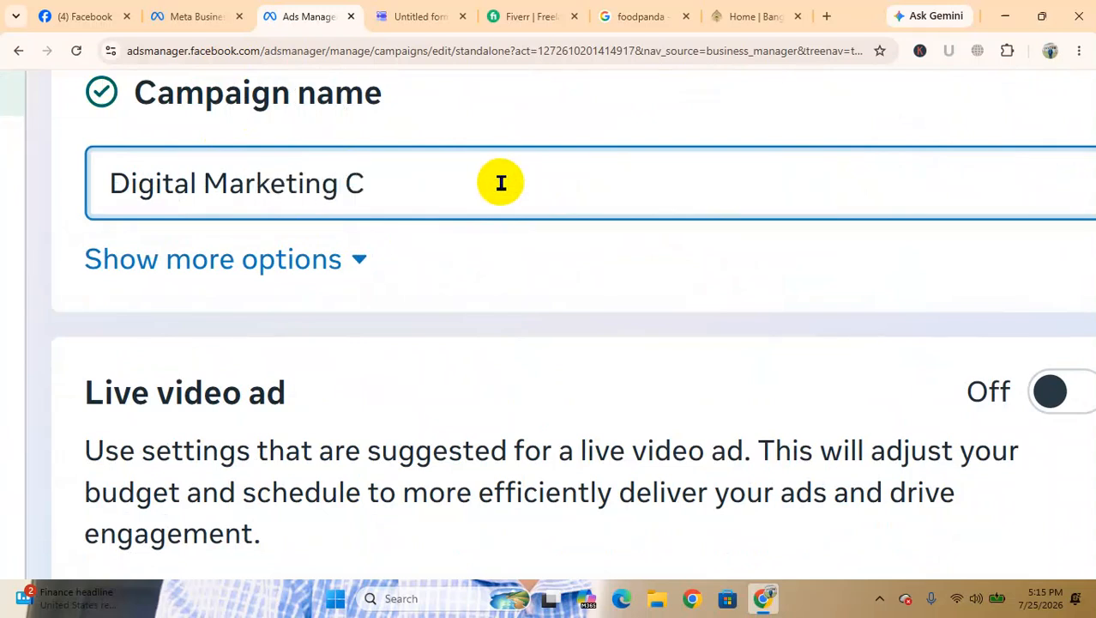
key(BackSpace)
text(Bt)
key(BackSpace)
text(a)
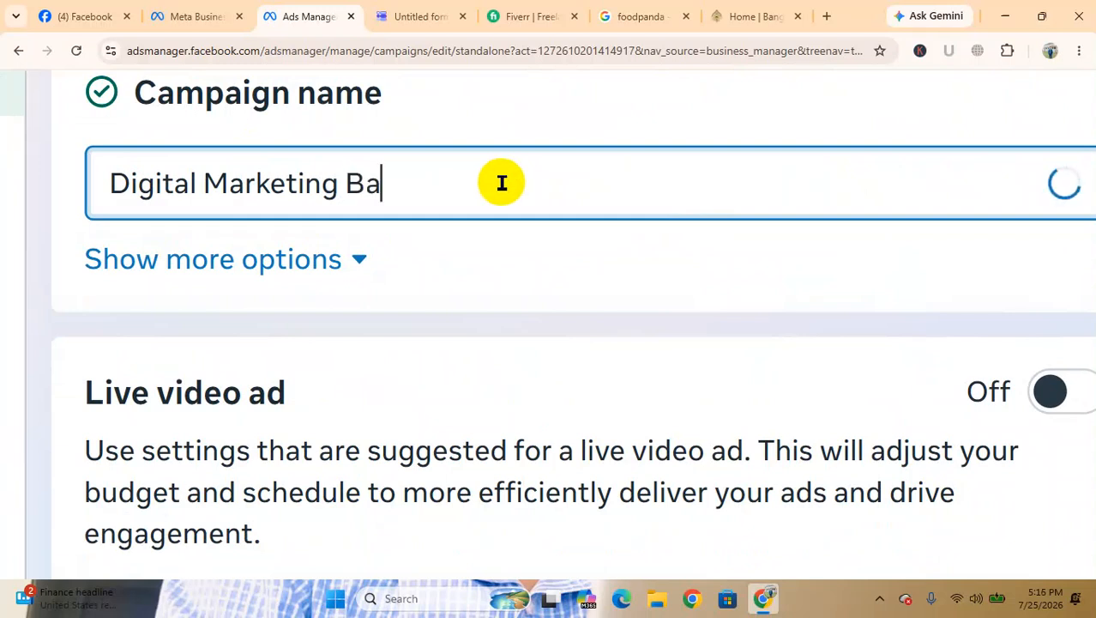
text(tch 5)
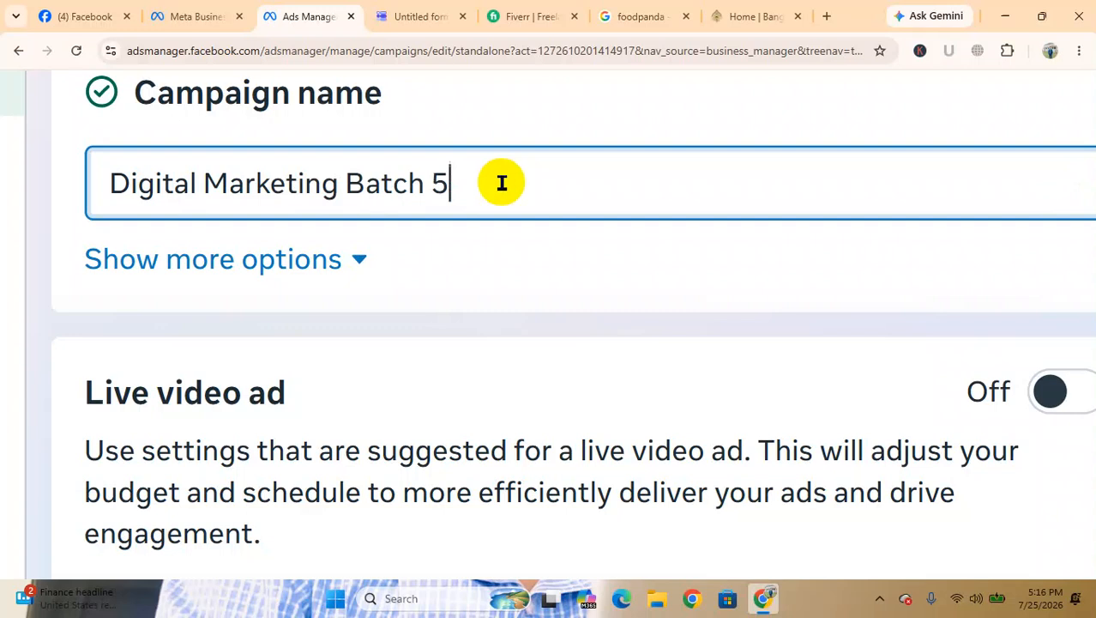
Rename the campaign as "T-shirt for man-01"
key(BackSpace)
key(BackSpace)
key(BackSpace)
key(BackSpace)
key(BackSpace)
key(BackSpace)
key(BackSpace)
key(BackSpace)
key(BackSpace)
key(BackSpace)
key(BackSpace)
key(BackSpace)
key(BackSpace)
key(BackSpace)
key(BackSpace)
key(BackSpace)
key(BackSpace)
key(BackSpace)
key(BackSpace)
key(BackSpace)
key(BackSpace)
key(BackSpace)
key(BackSpace)
key(BackSpace)
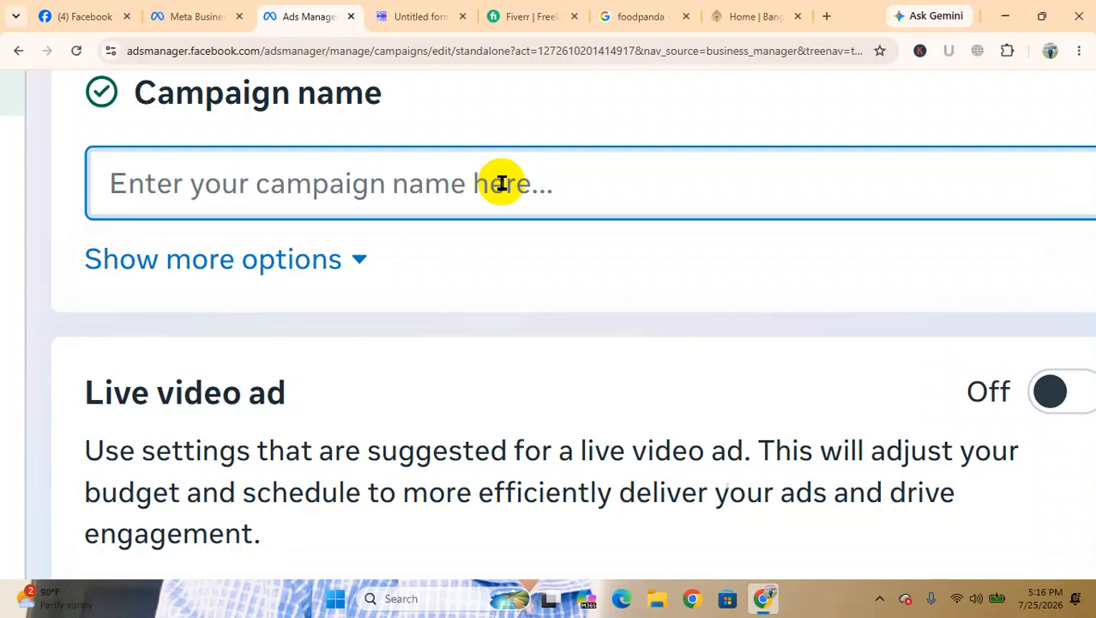
text(T)
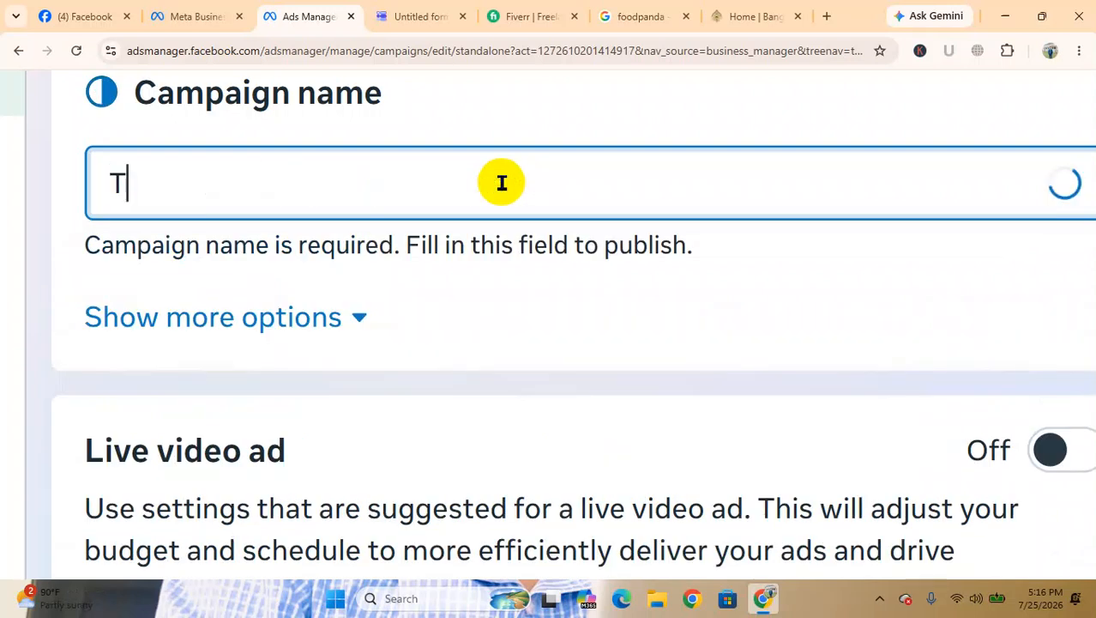
text(-shi)
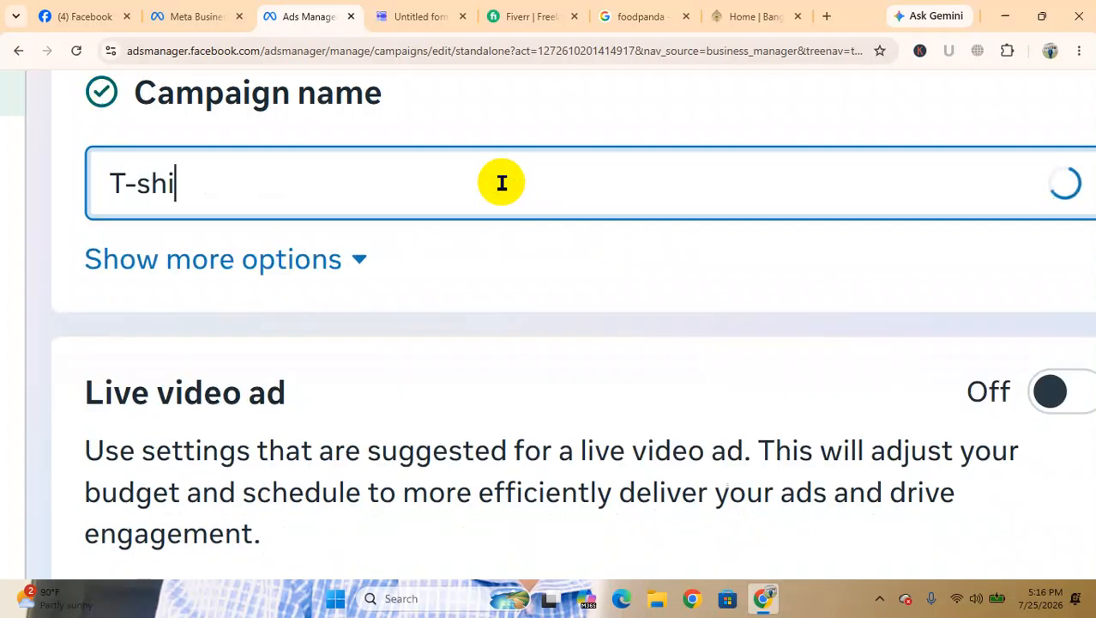
text(rt for man)
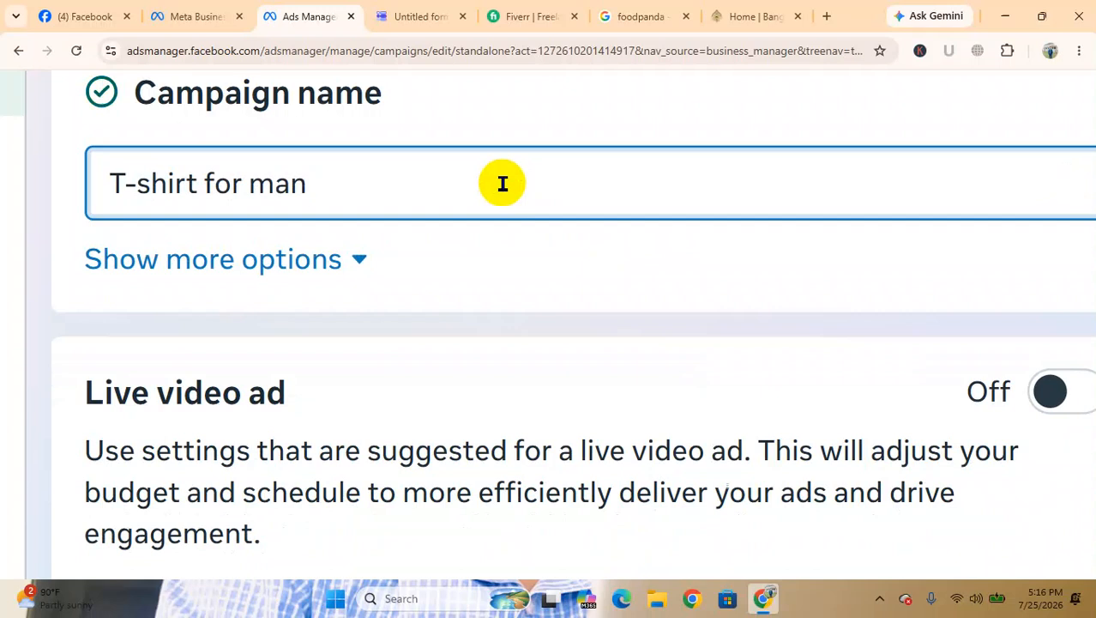
text(-01)
Look through the campaign settings from Live video ad and Campaign details down to the budget strategy and daily budget
scroll(421, 341, down, 2)
scroll(420, 341, down, 3)
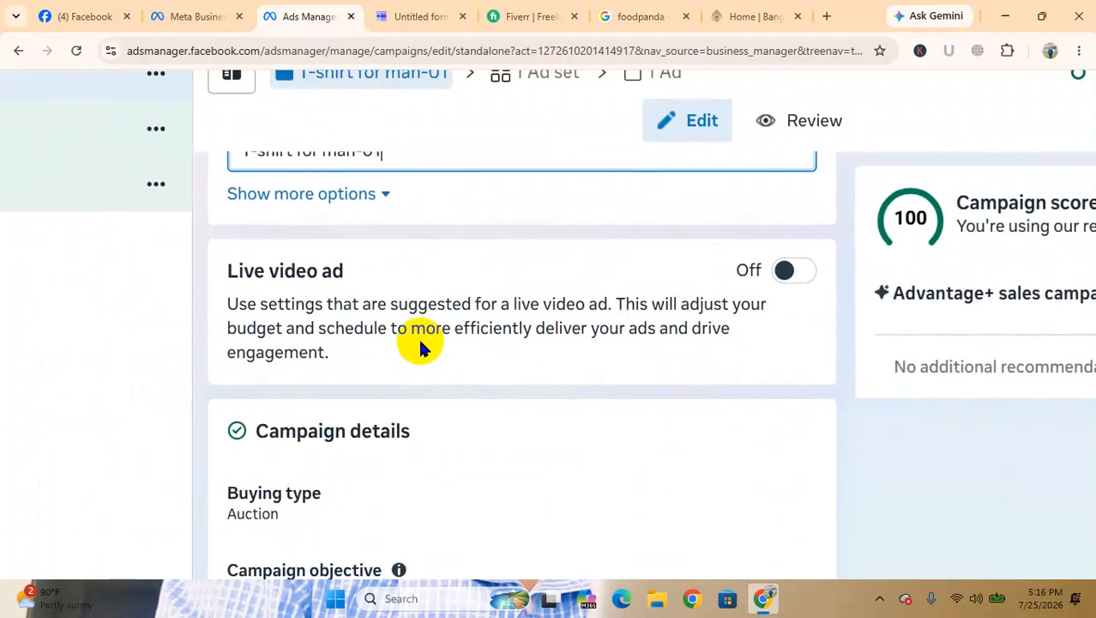
scroll(421, 341, down, 2)
scroll(420, 347, down, 1)
scroll(458, 379, down, 4)
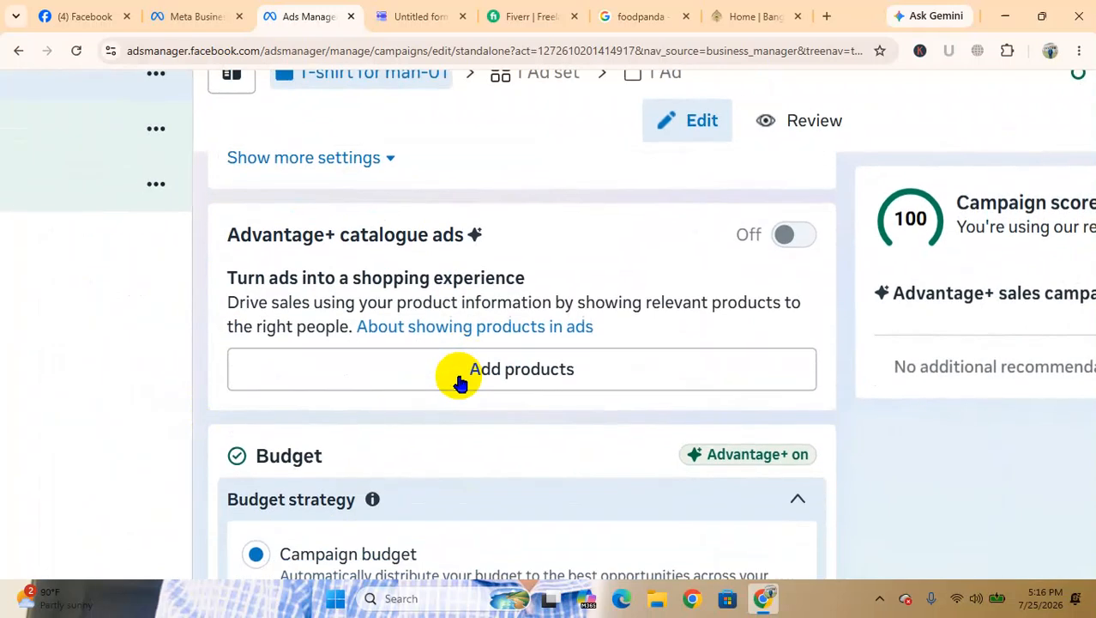
scroll(459, 383, down, 2)
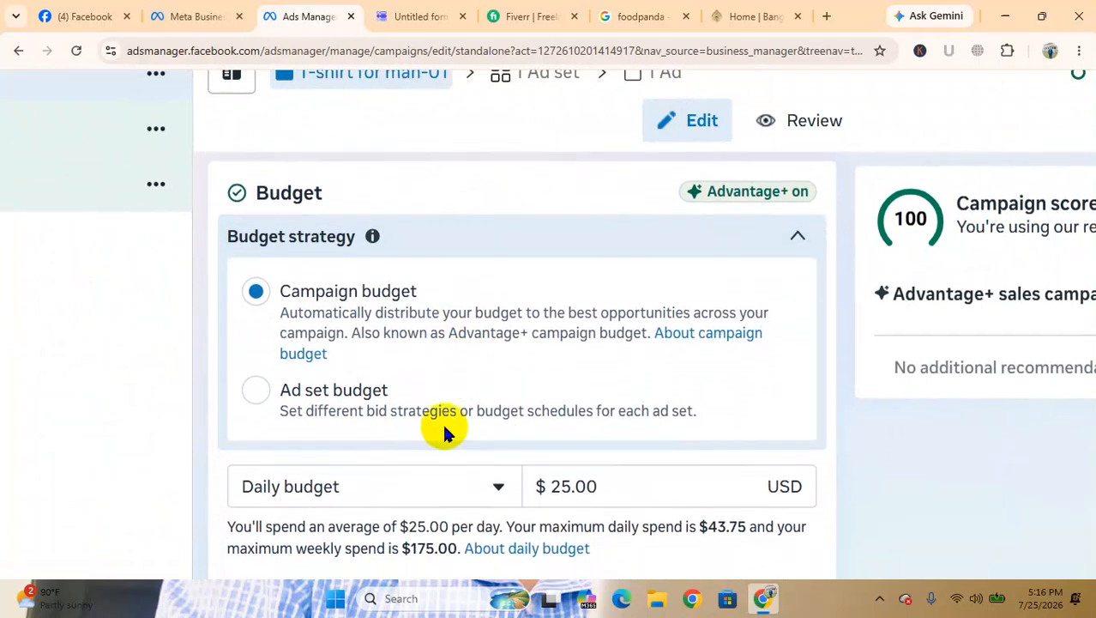
scroll(443, 432, down, 1)
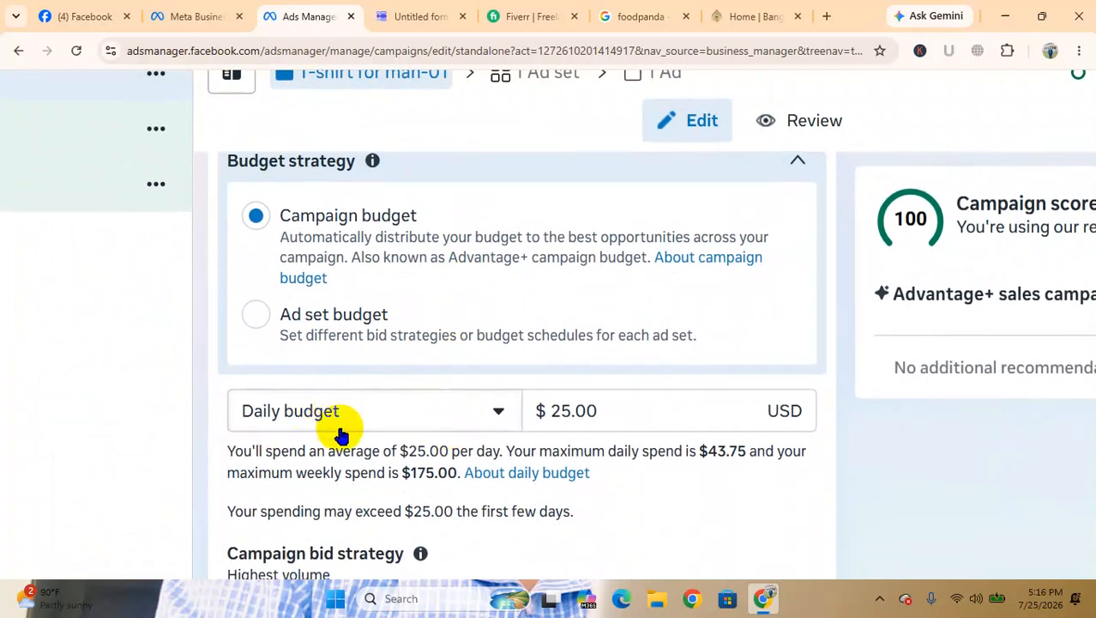
scroll(342, 435, up, 3)
scroll(337, 428, up, 2)
scroll(337, 432, down, 2)
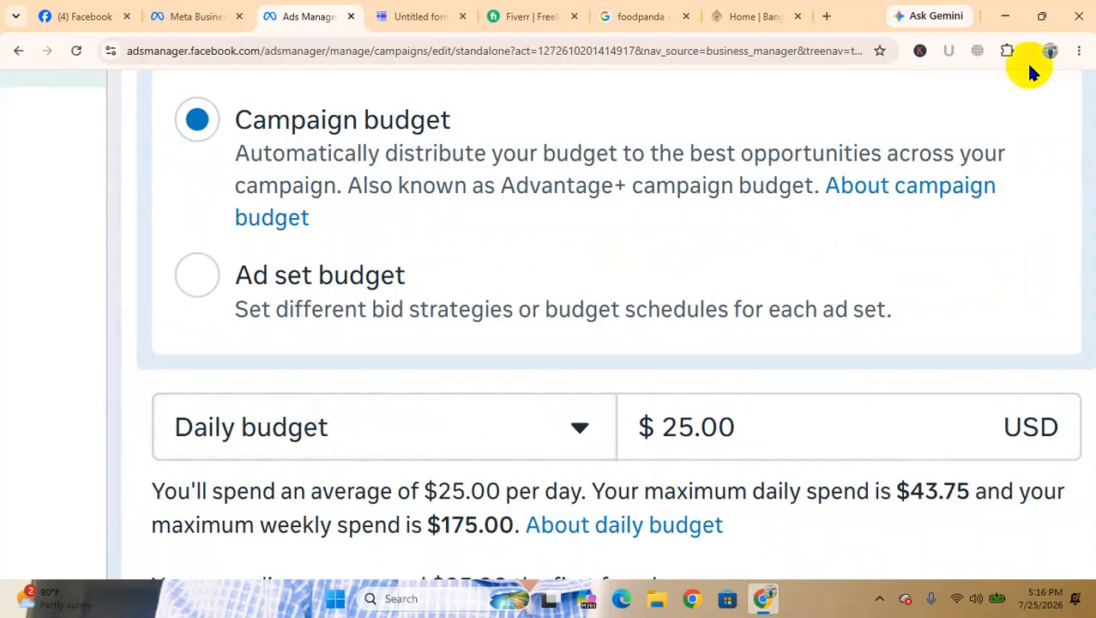
click(997, 17)
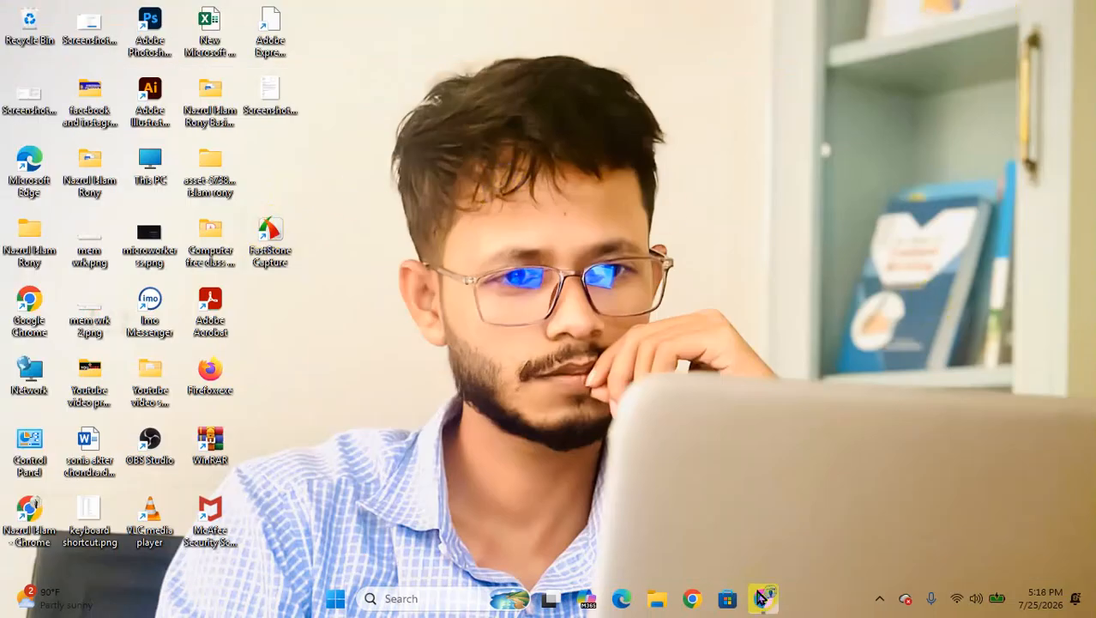
click(763, 598)
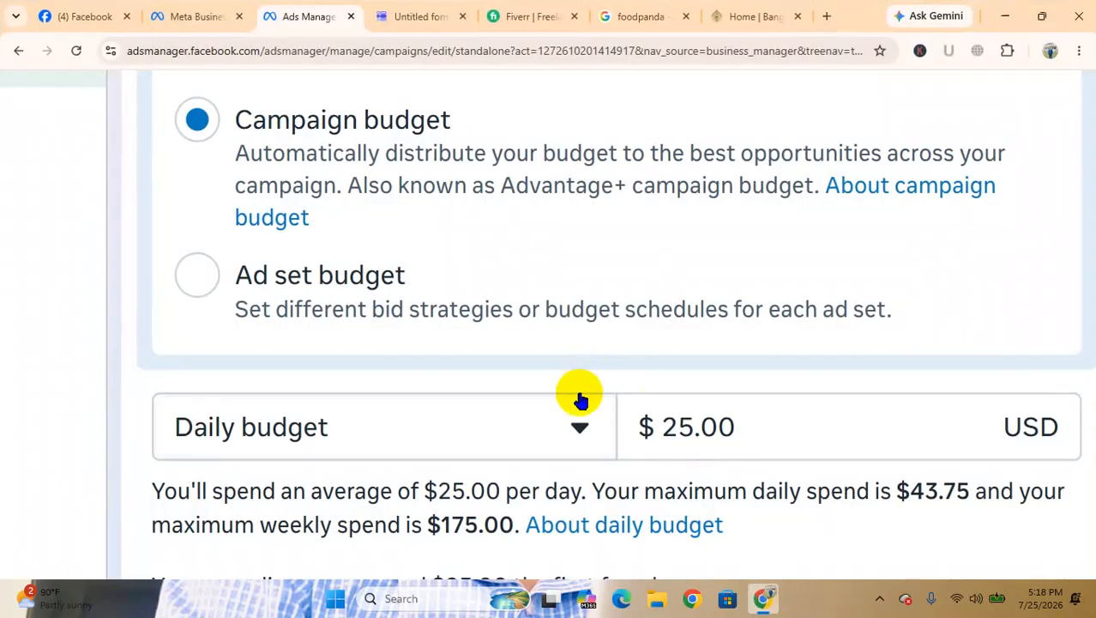
Change the campaign budget type from a daily budget to a lifetime budget
scroll(581, 401, down, 1)
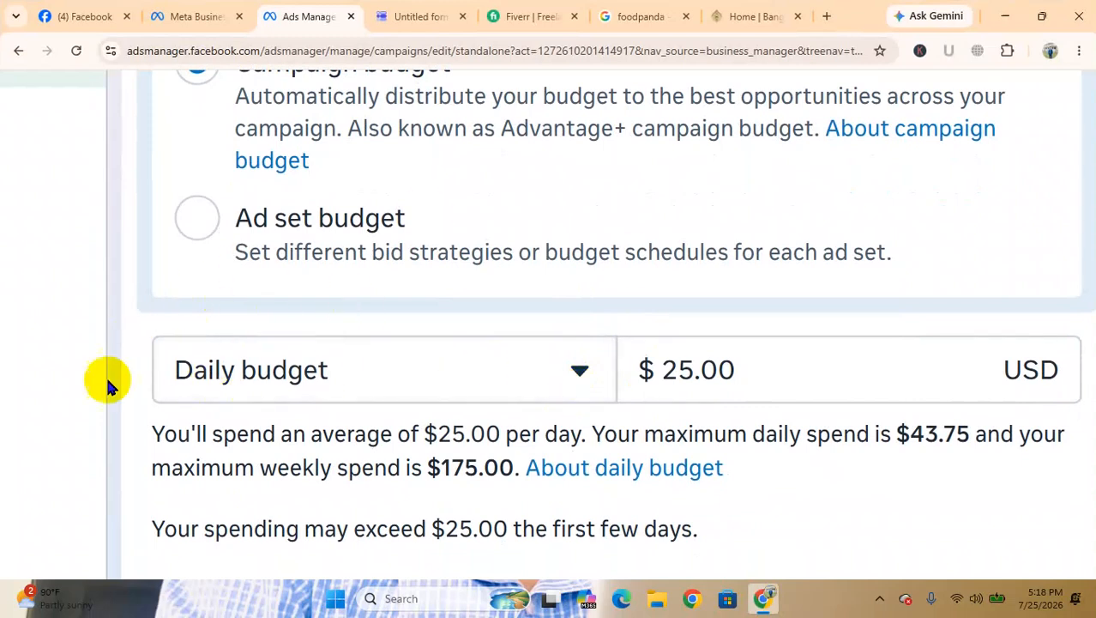
click(562, 368)
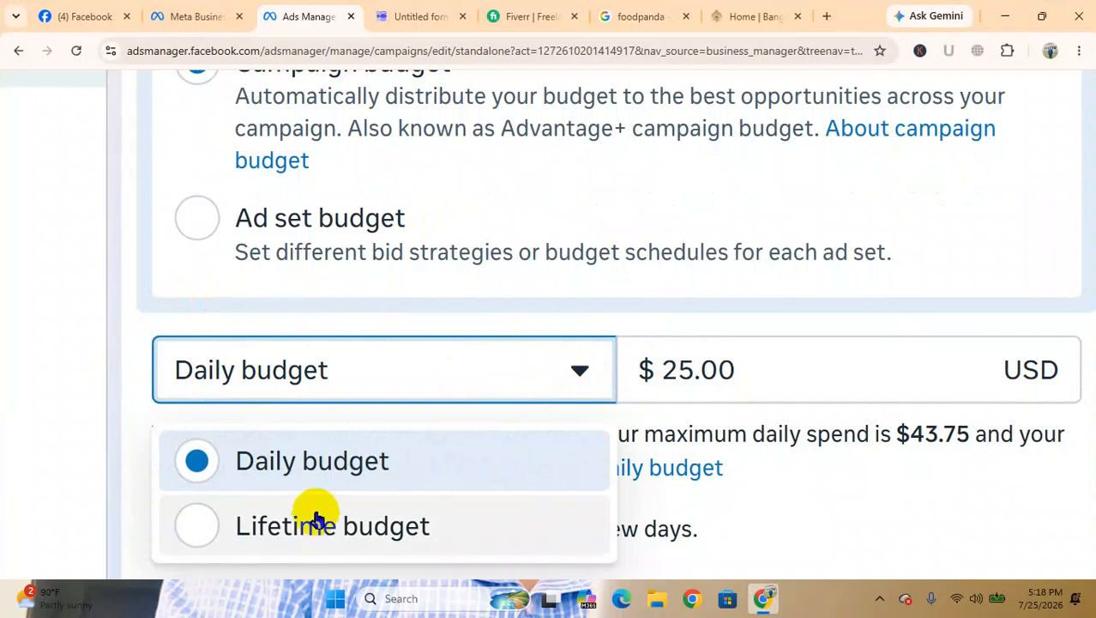
click(318, 522)
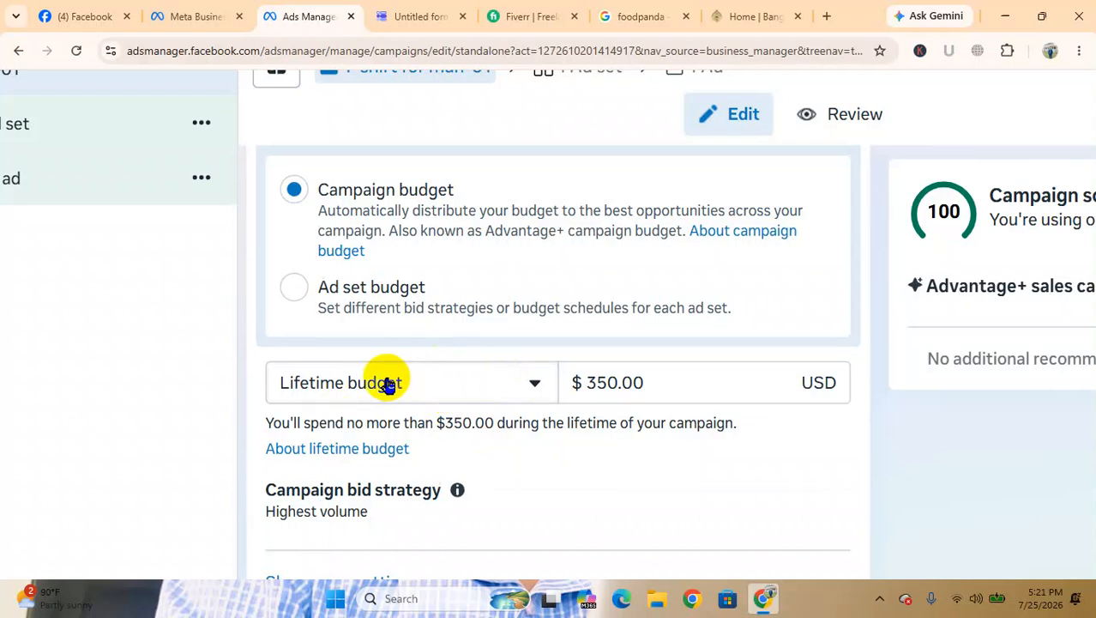
Set the lifetime budget amount to 25 USD and look at the scheduling and A/B test settings below
click(616, 383)
click(616, 382)
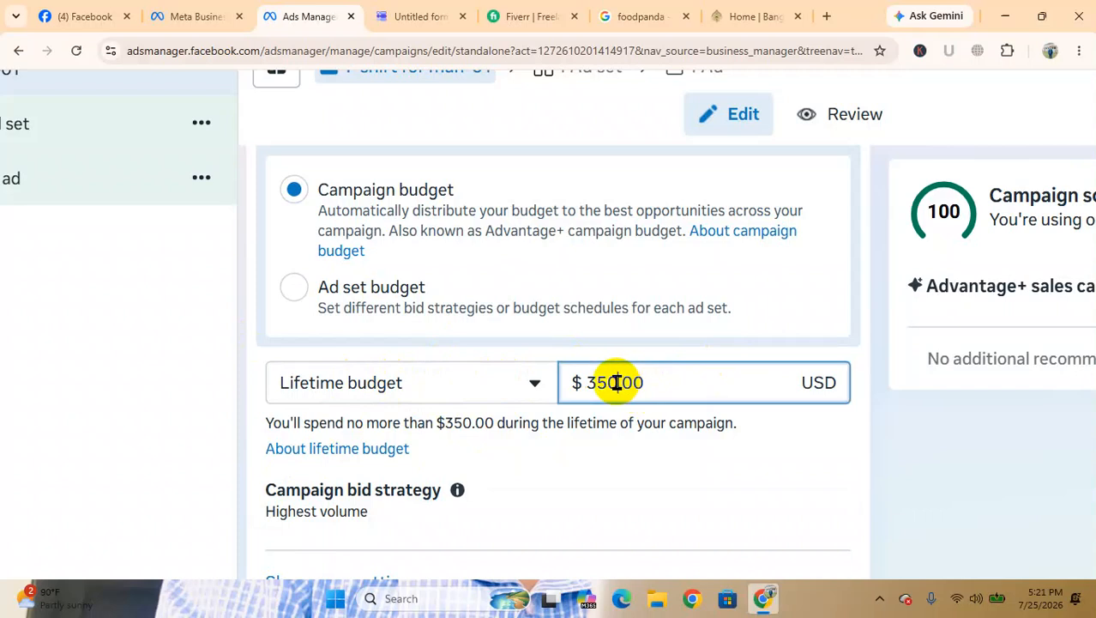
key(BackSpace)
key(BackSpace)
key(BackSpace)
text(25)
scroll(616, 383, down, 5)
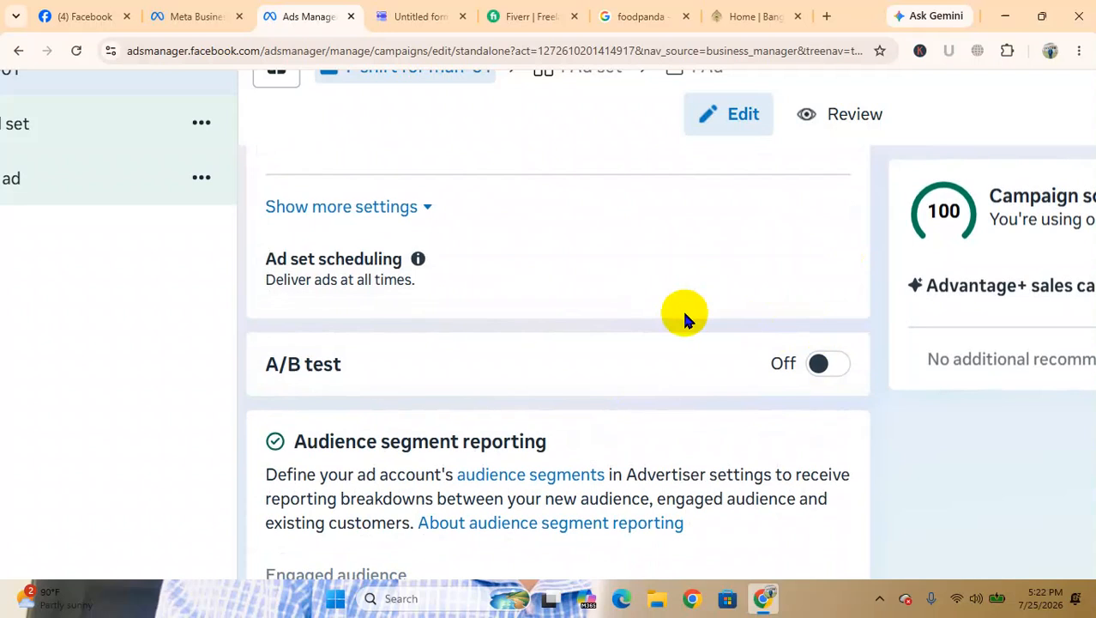
Look through the remaining campaign settings, including A/B test, Audience segment reporting and Special Ad Categories, and recheck the budget section
scroll(684, 313, down, 3)
scroll(495, 488, down, 3)
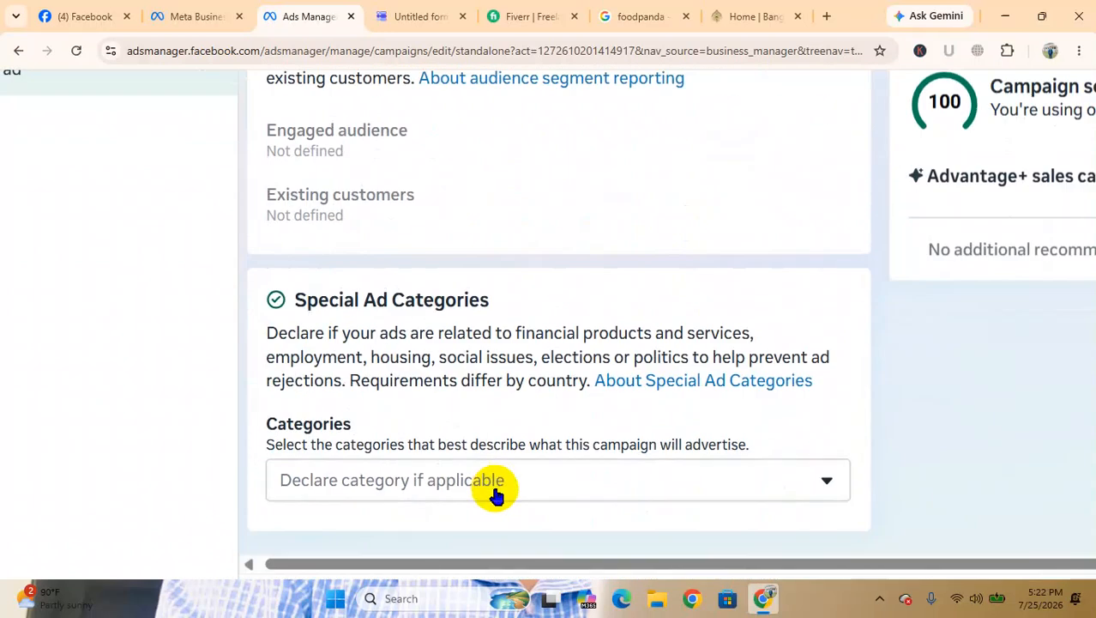
scroll(495, 488, down, 3)
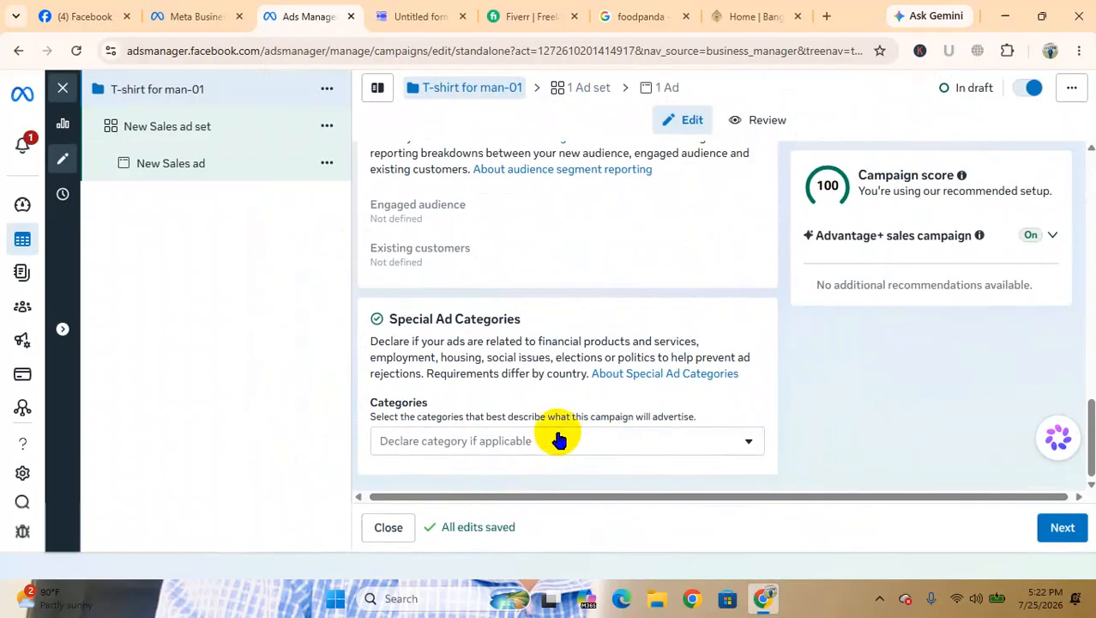
scroll(558, 436, up, 10)
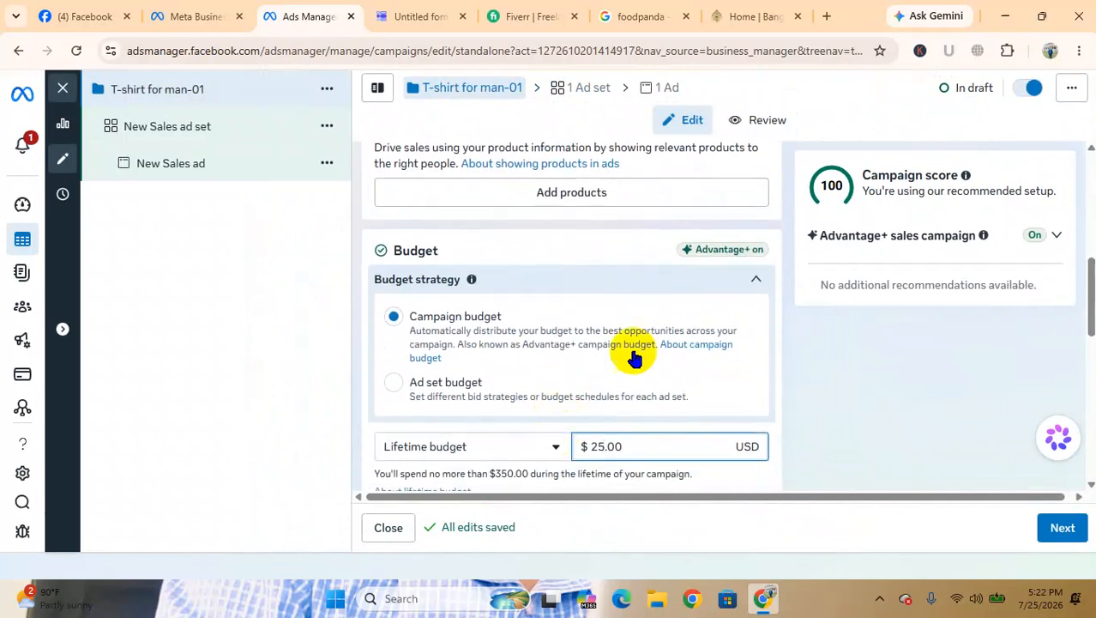
scroll(620, 338, up, 3)
scroll(619, 338, down, 6)
scroll(619, 338, down, 2)
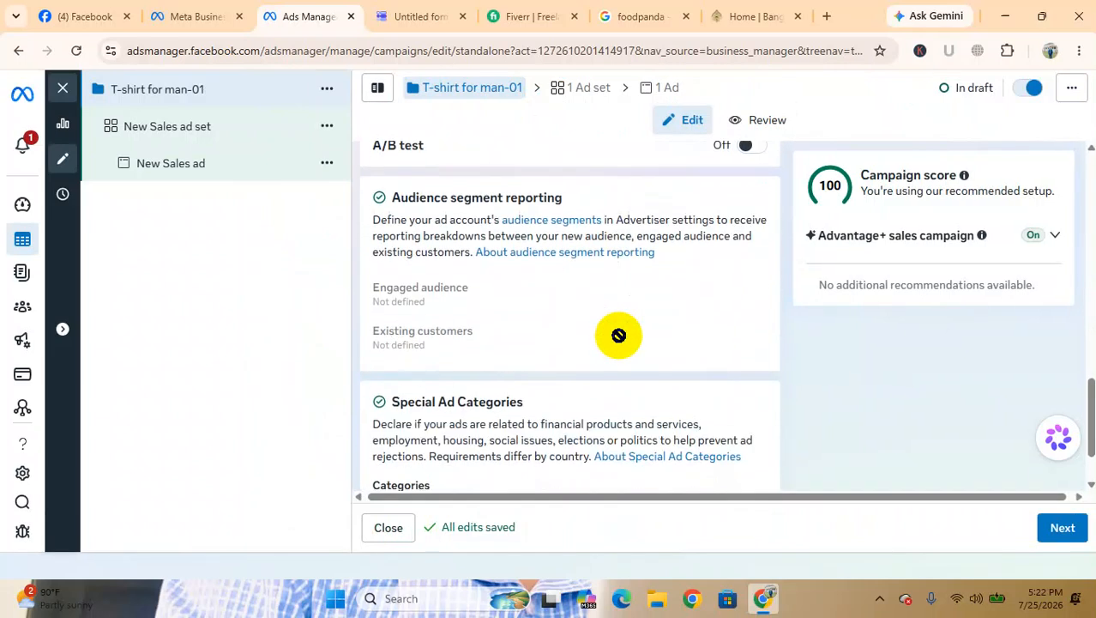
Continue to the ad set level and look through its conversion and message destination settings down to the schedule dates
click(1059, 528)
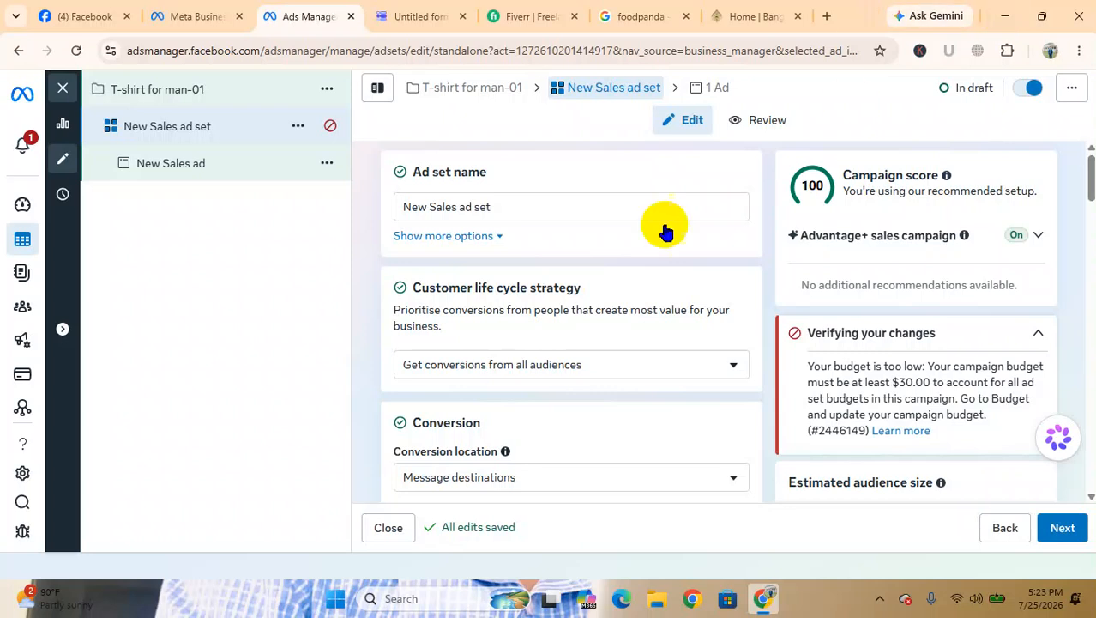
scroll(543, 391, down, 3)
scroll(543, 397, down, 10)
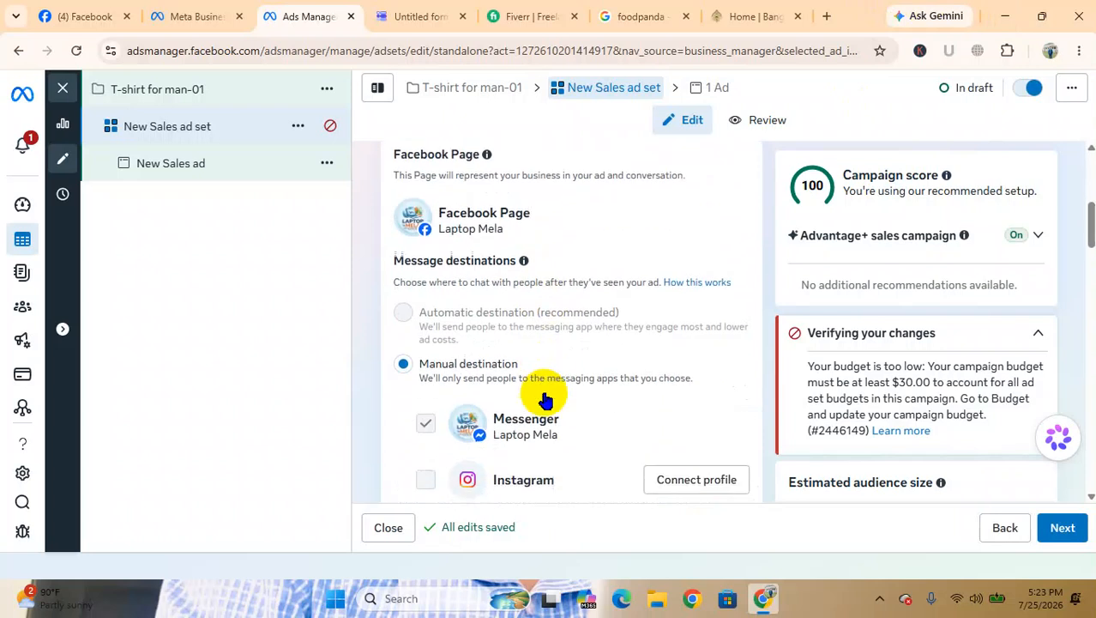
scroll(544, 392, down, 2)
scroll(544, 392, up, 3)
scroll(544, 392, down, 3)
scroll(543, 391, down, 2)
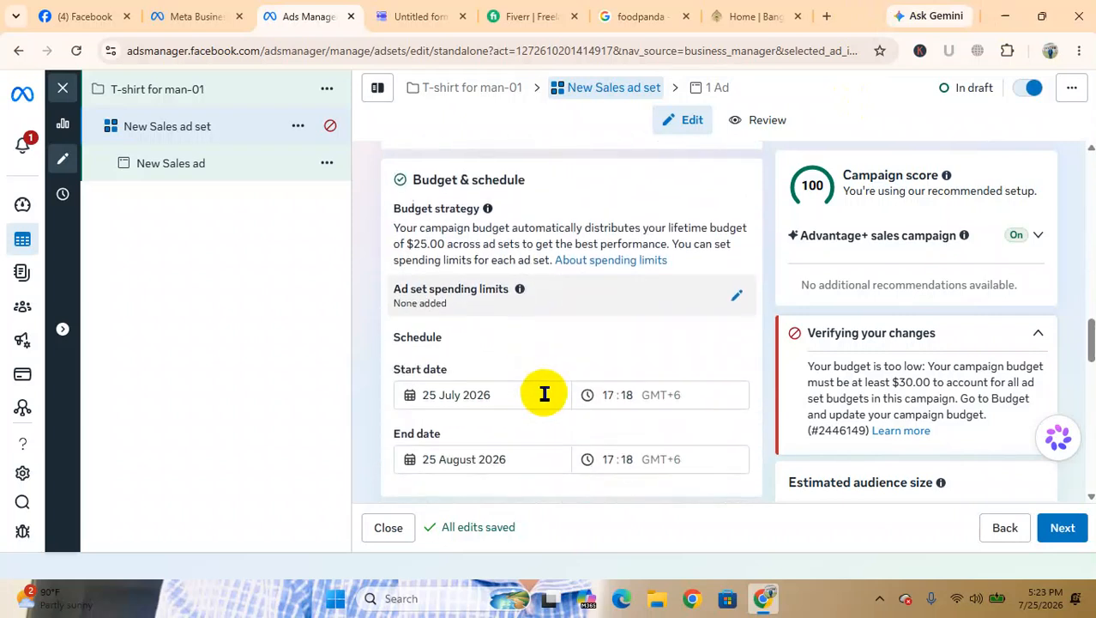
scroll(497, 389, down, 1)
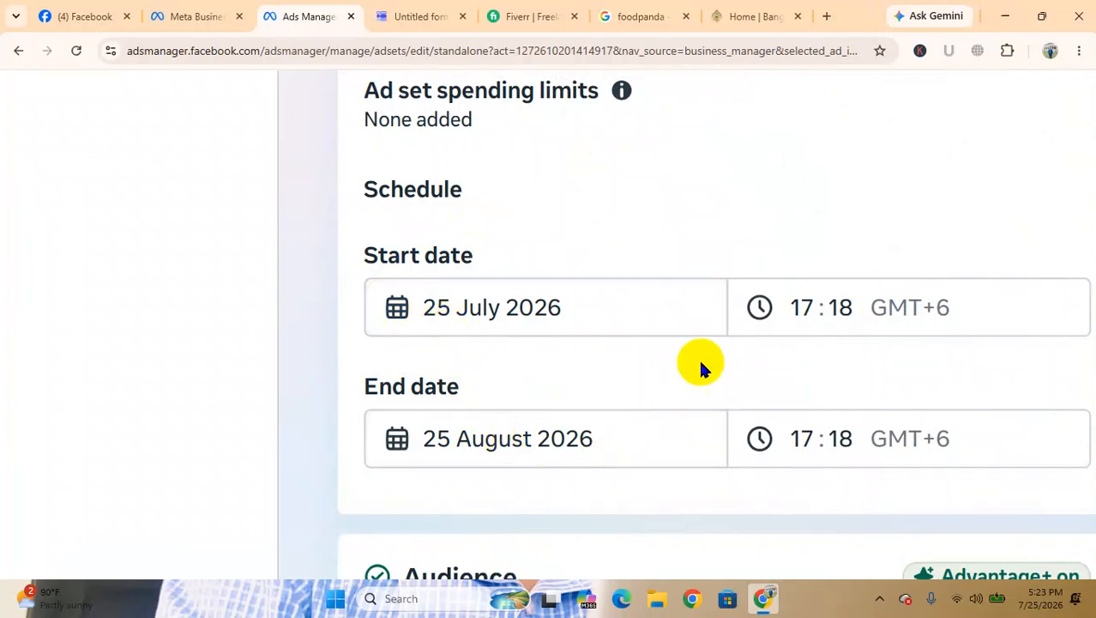
Set the ad set's schedule end date to 30 August 2026
click(453, 439)
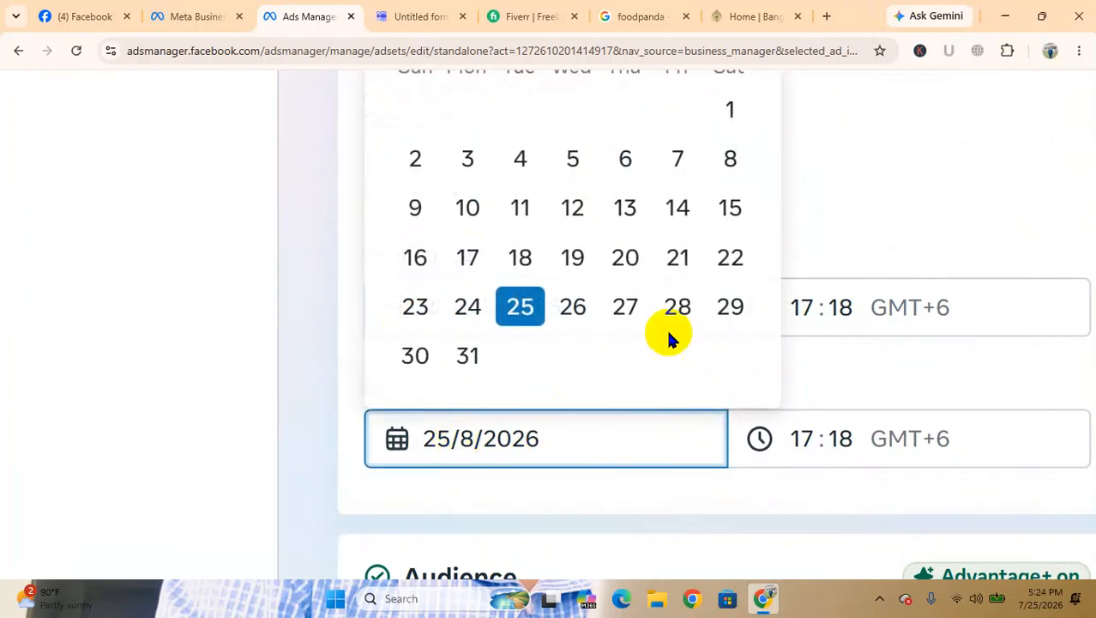
click(744, 313)
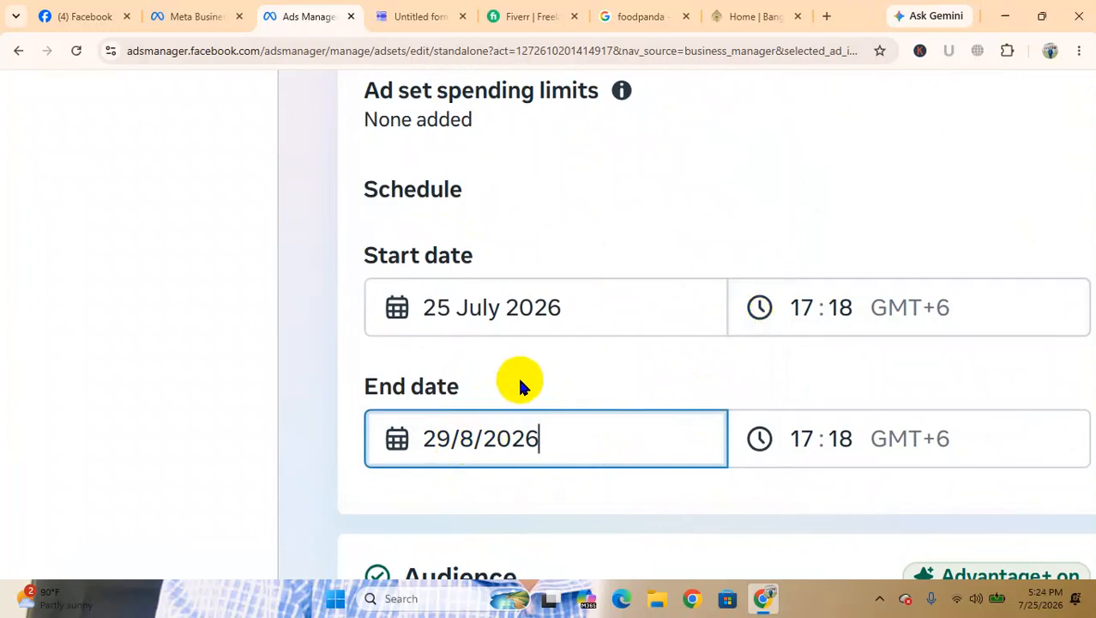
click(532, 442)
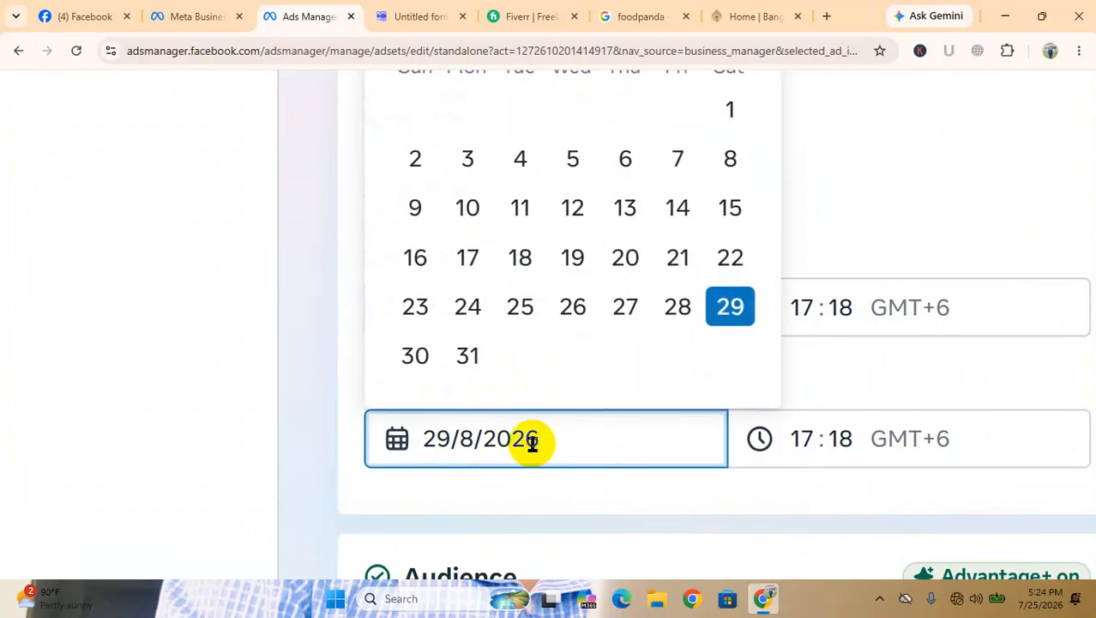
click(419, 359)
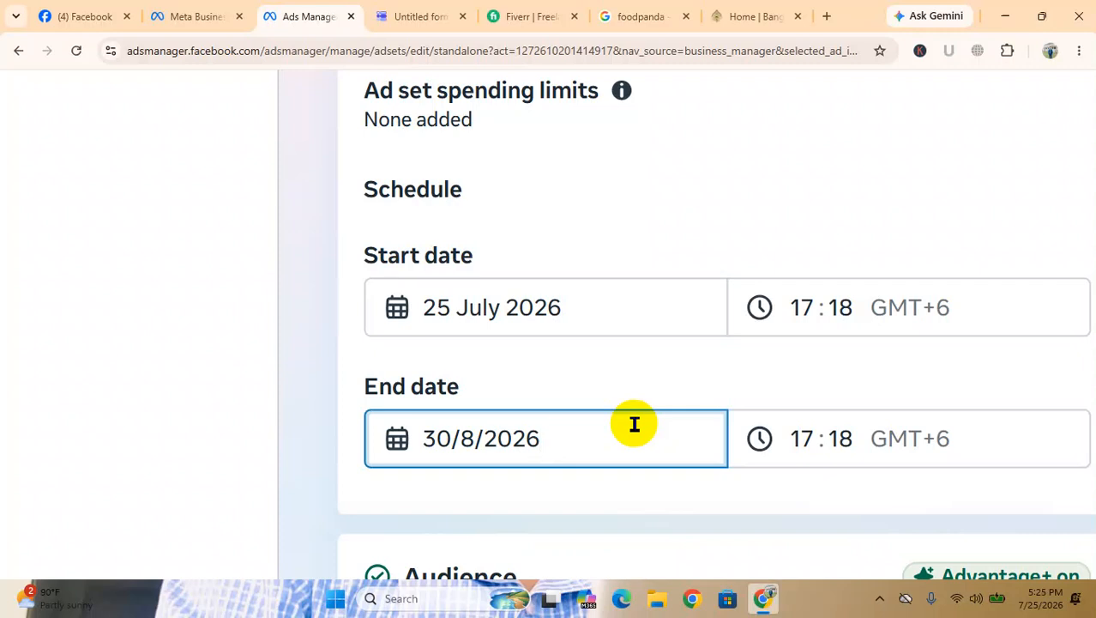
Review the ad set's budget strategy and return to the T-shirt for man-01 campaign to examine its lifetime budget
scroll(690, 330, up, 8)
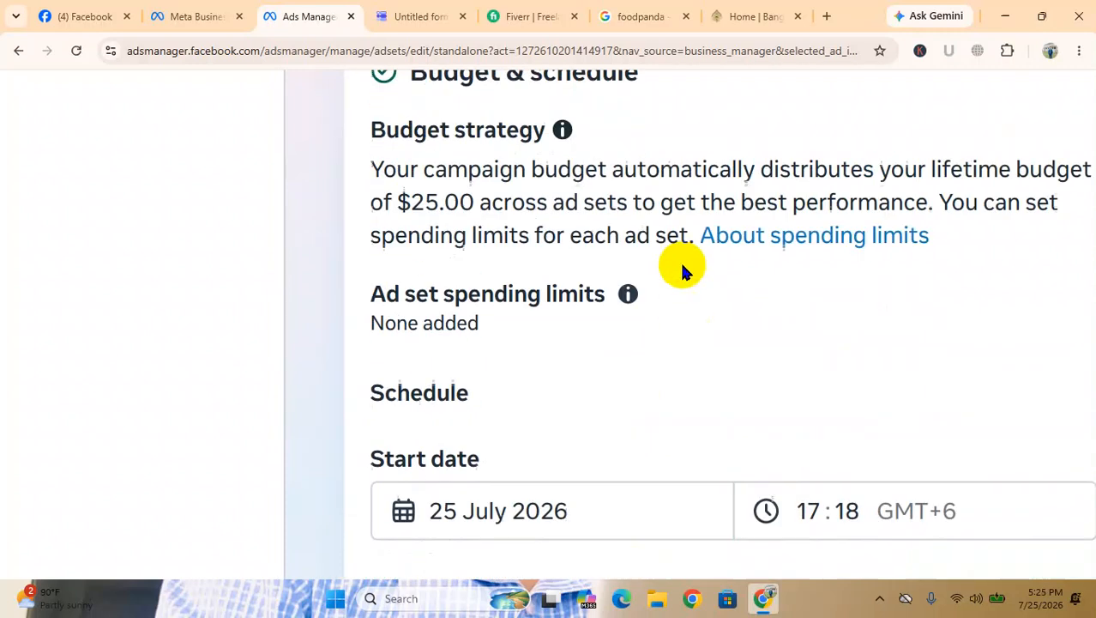
scroll(683, 267, up, 5)
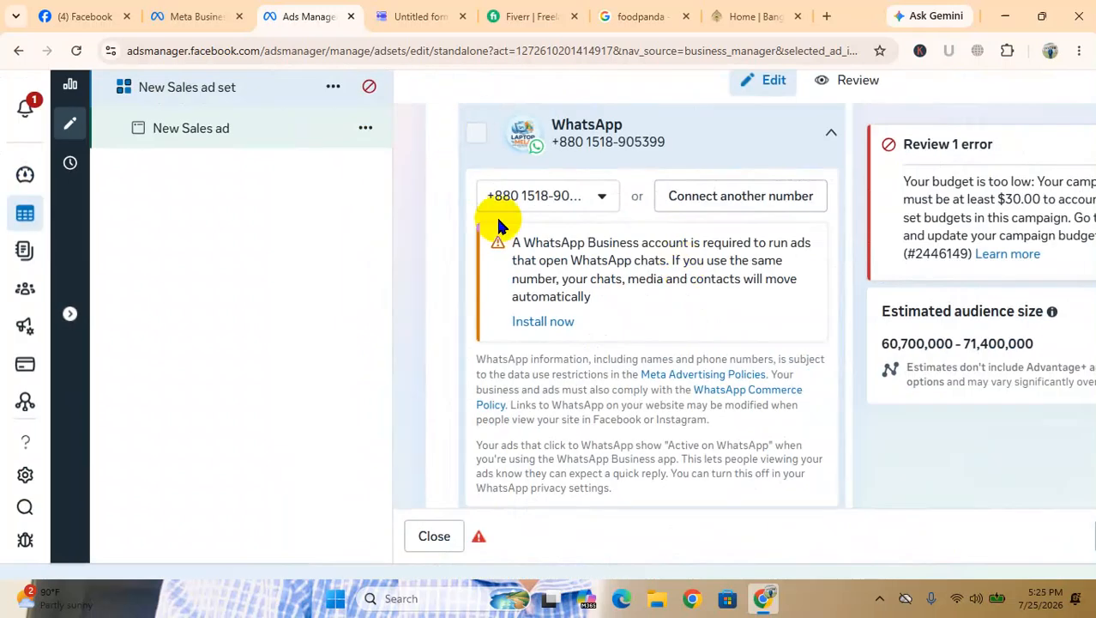
scroll(499, 223, up, 2)
scroll(499, 225, up, 10)
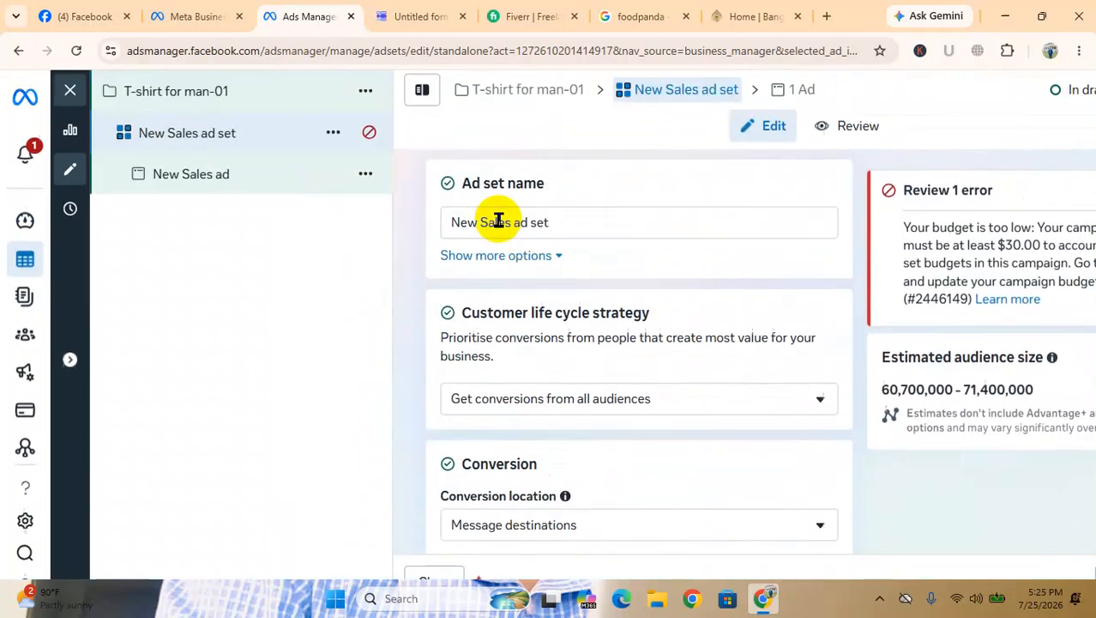
click(533, 101)
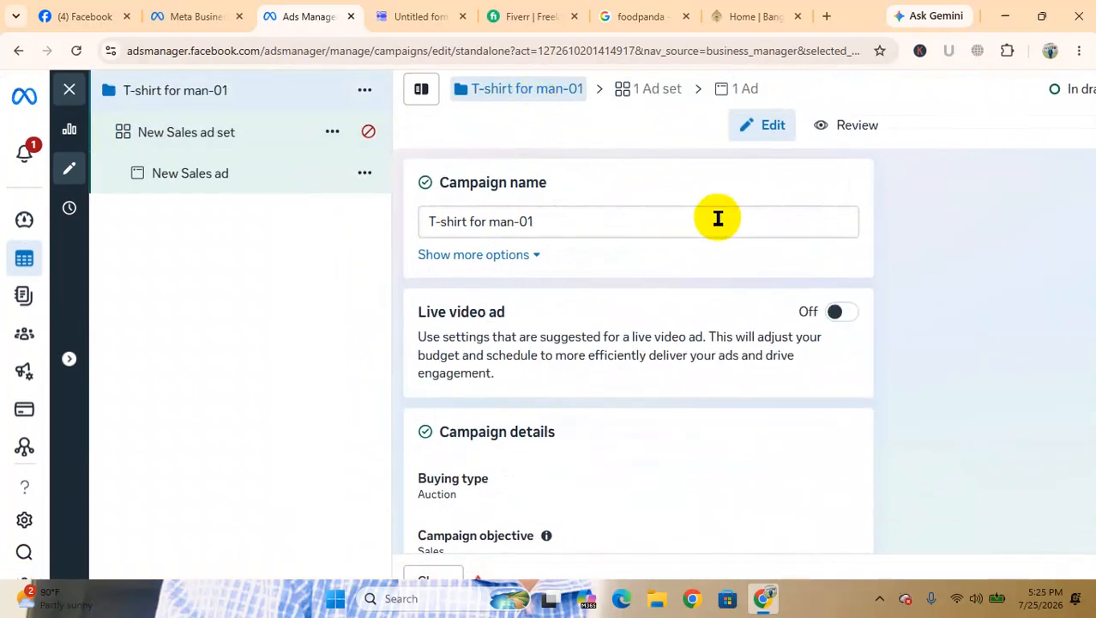
scroll(770, 296, down, 7)
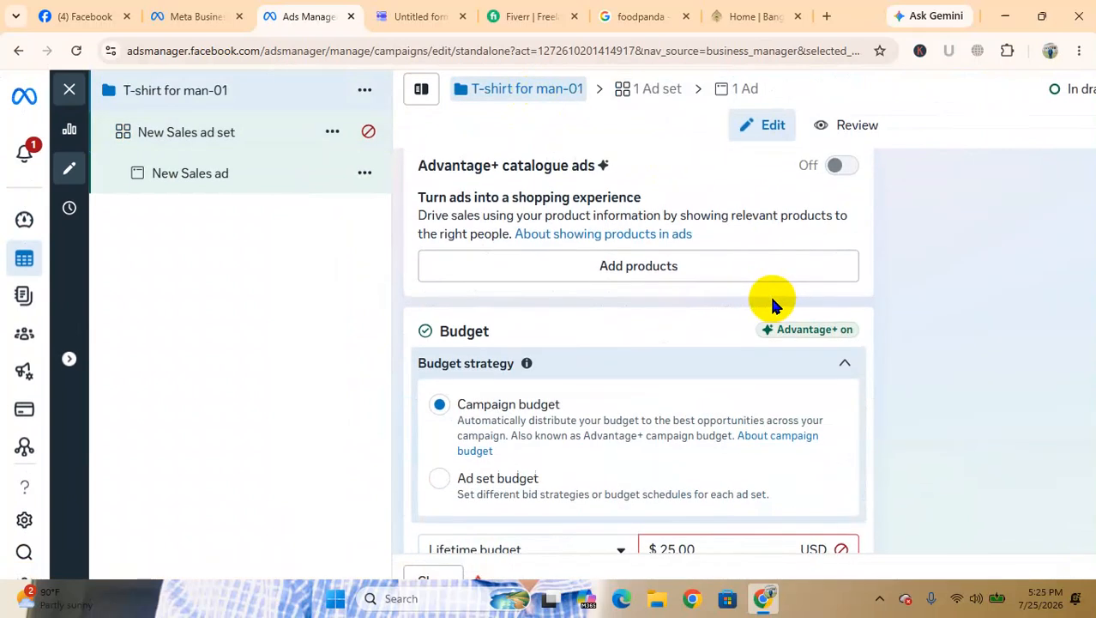
scroll(771, 300, down, 1)
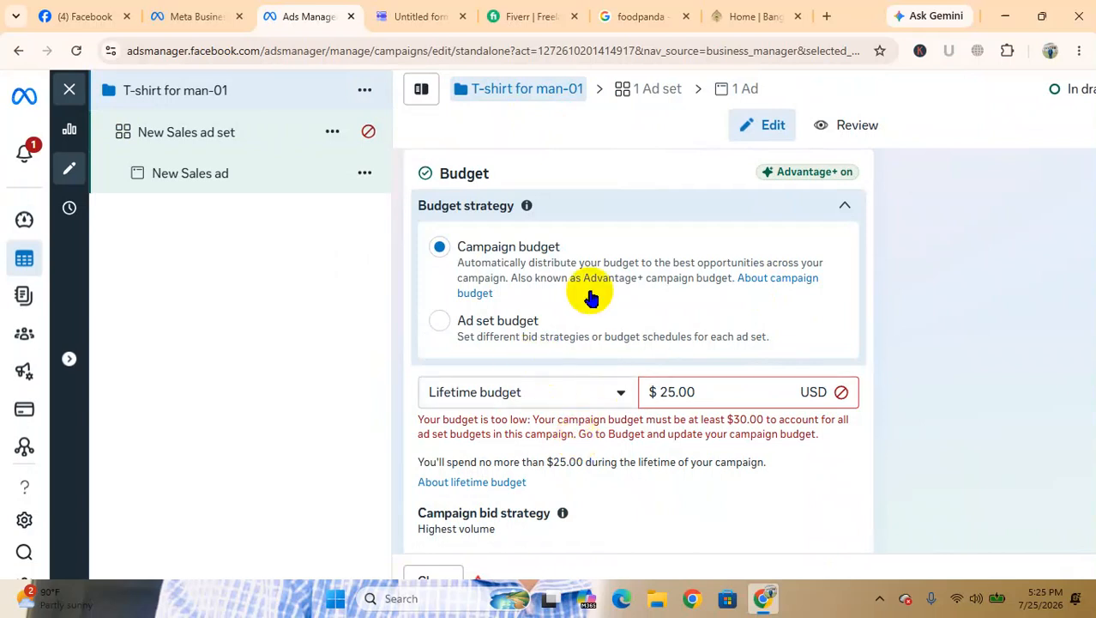
Reopen the ad set and try reloading the unresponsive page, checking the other Meta Business tab and minimizing the browser
click(645, 90)
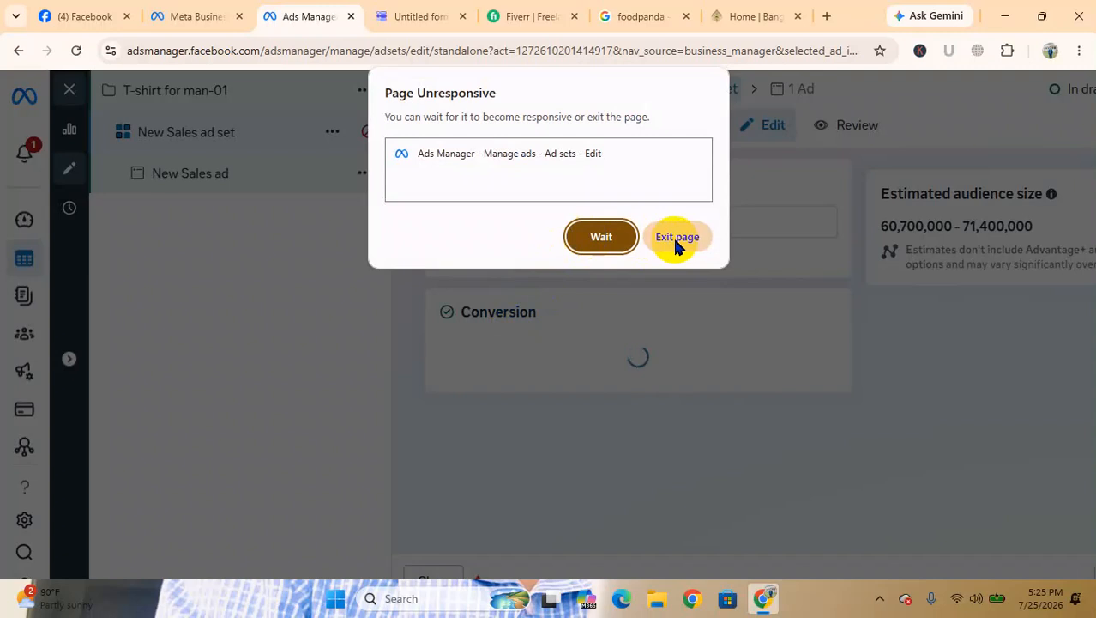
click(601, 238)
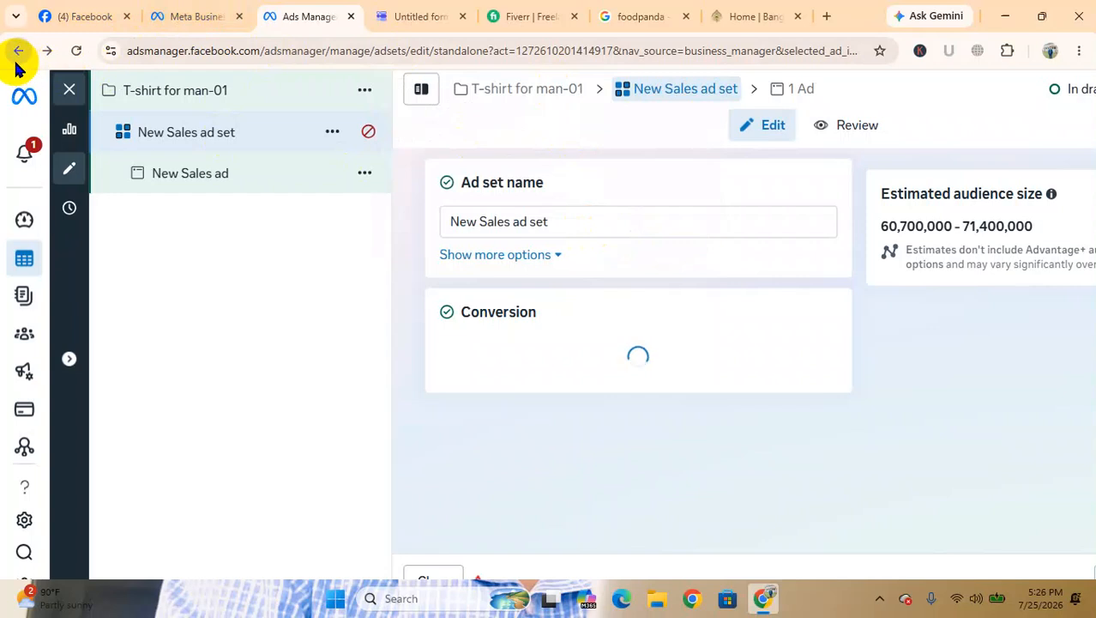
click(77, 50)
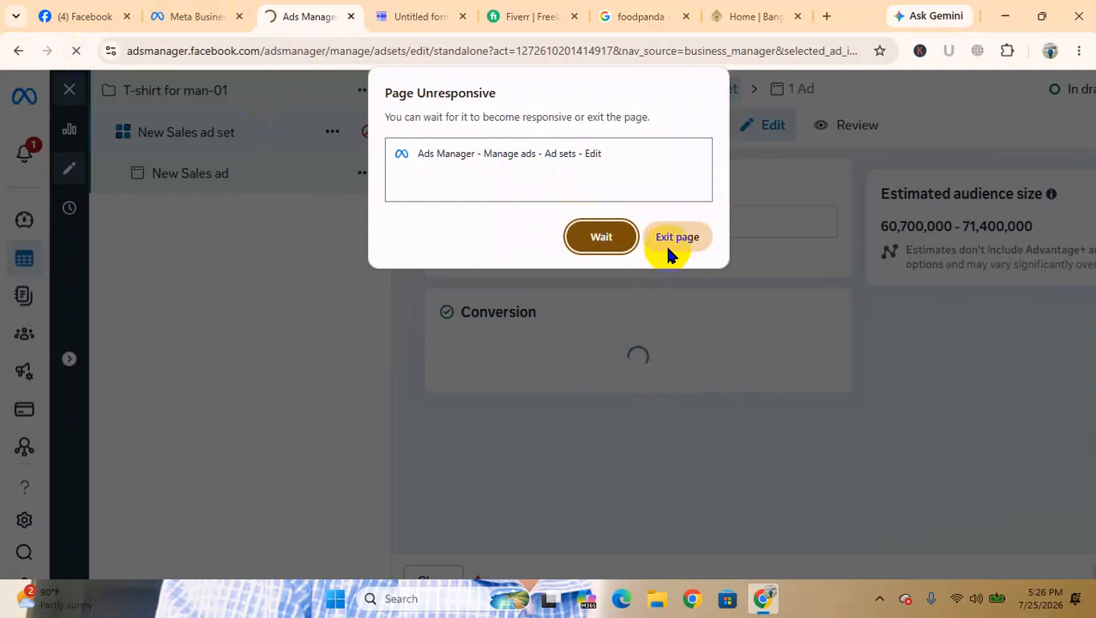
click(601, 245)
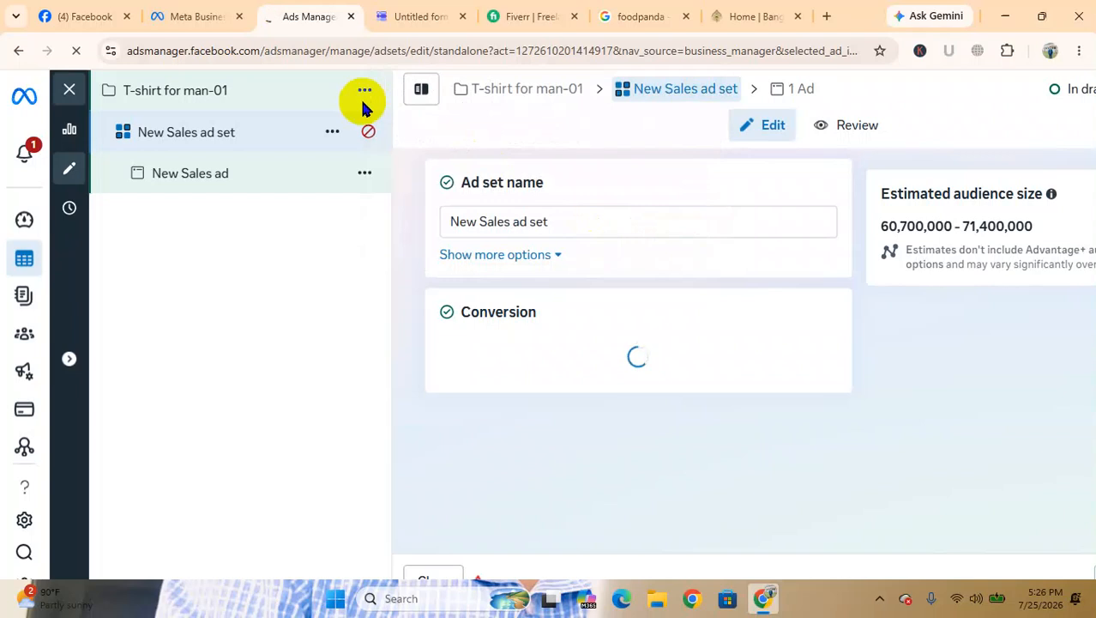
click(213, 10)
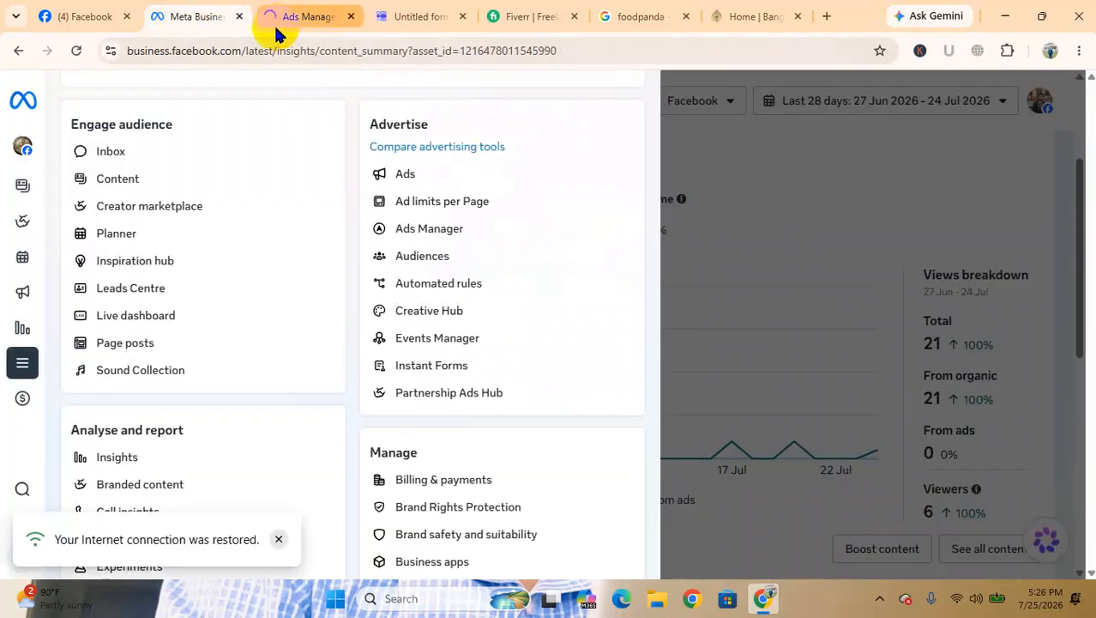
click(299, 12)
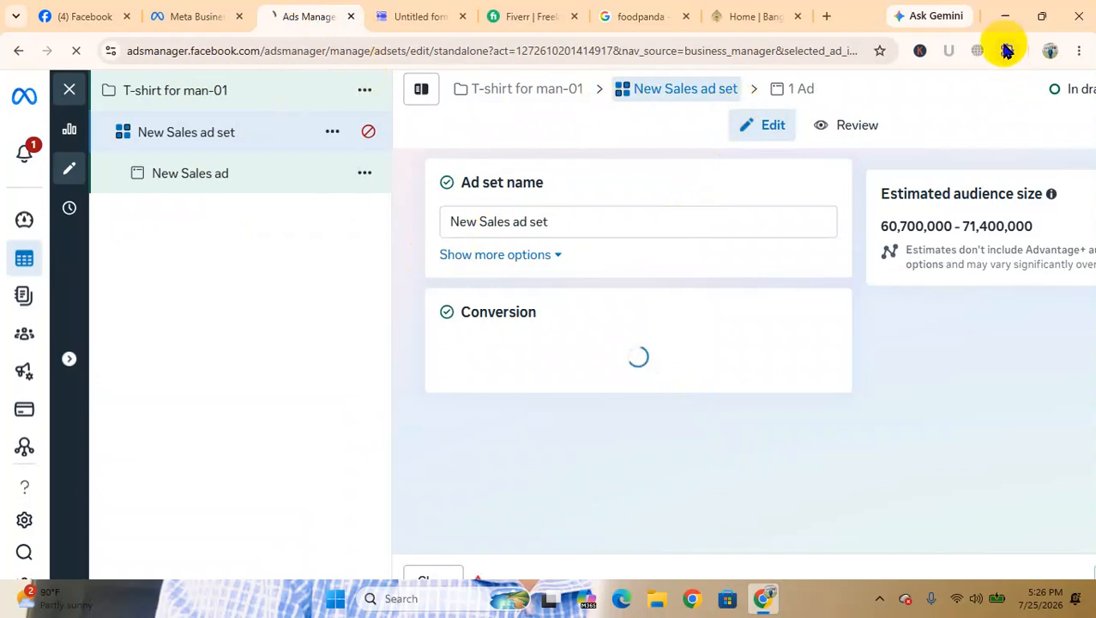
click(1005, 16)
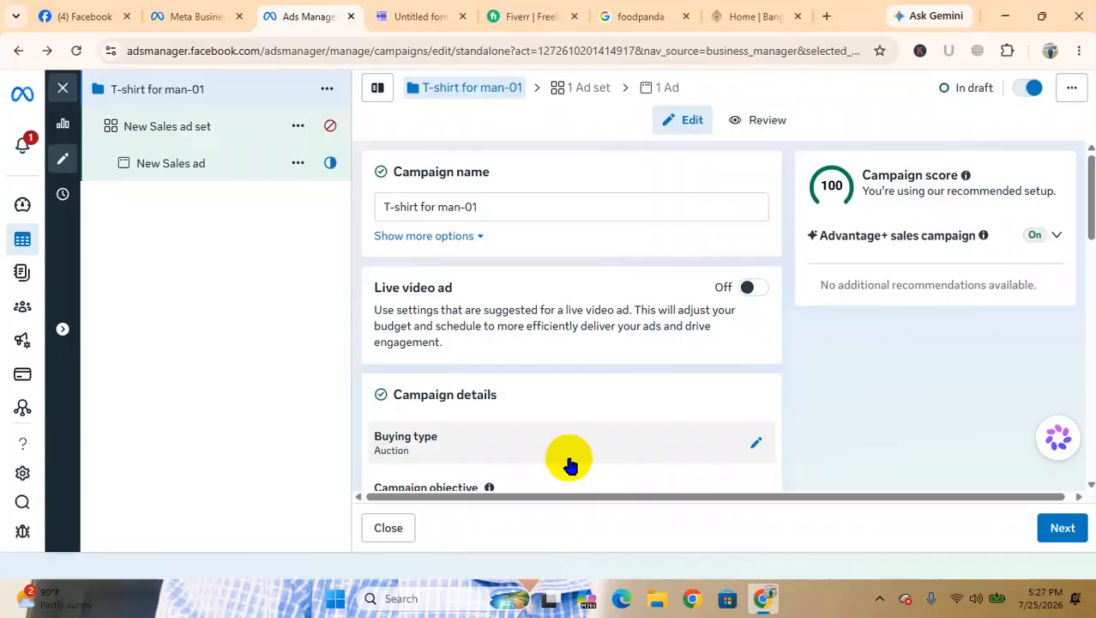
Set the campaign's lifetime budget to 30 USD
scroll(571, 464, down, 6)
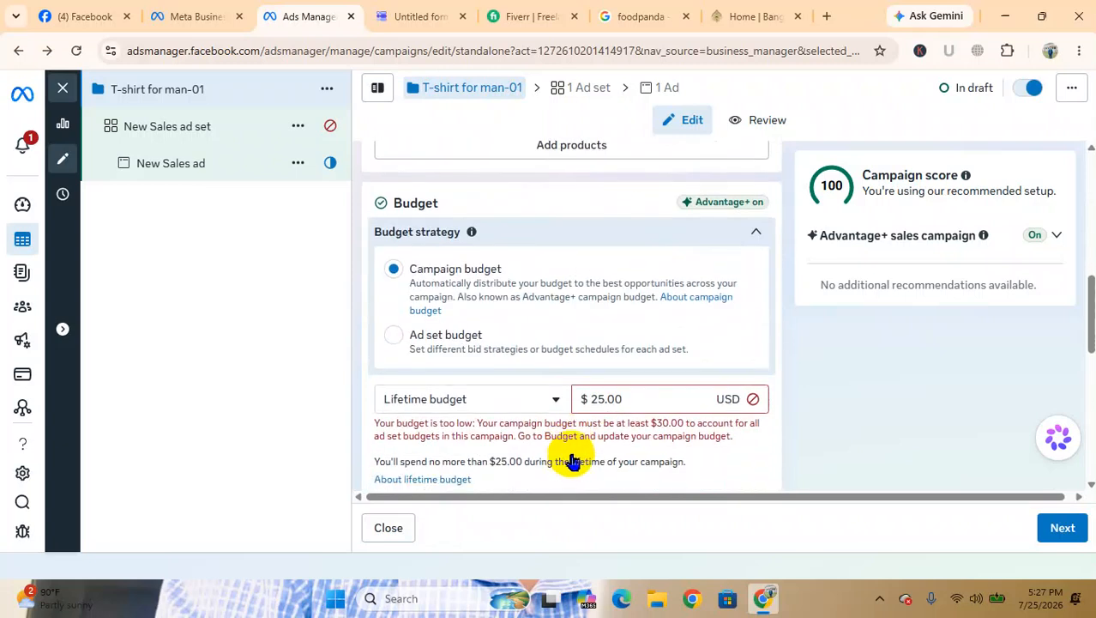
scroll(600, 412, down, 1)
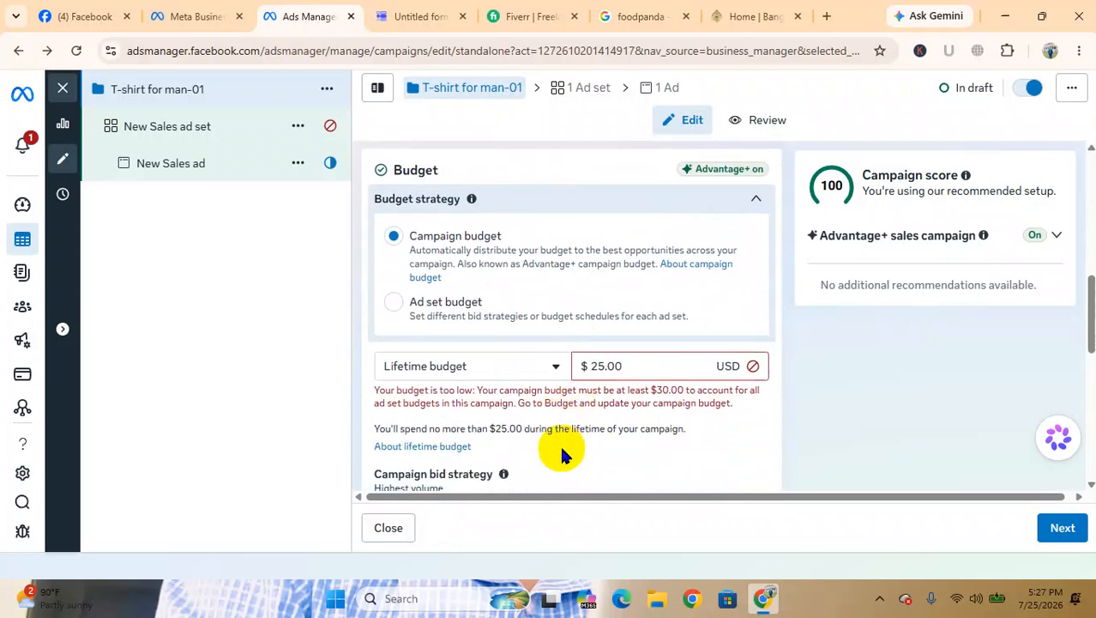
click(602, 364)
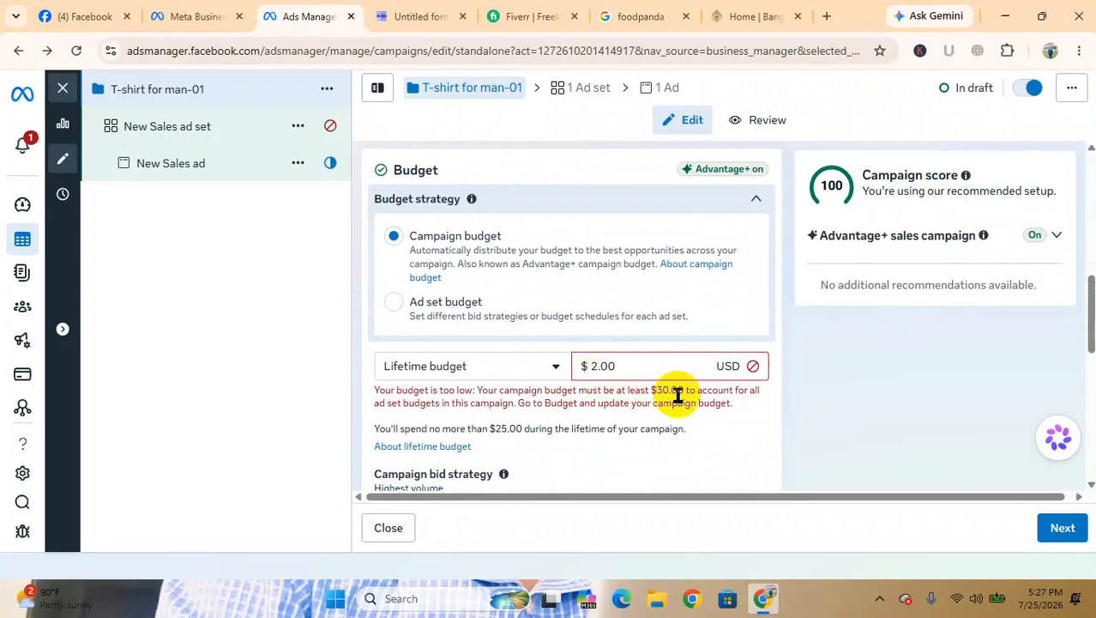
key(BackSpace)
text(39)
key(BackSpace)
text(0)
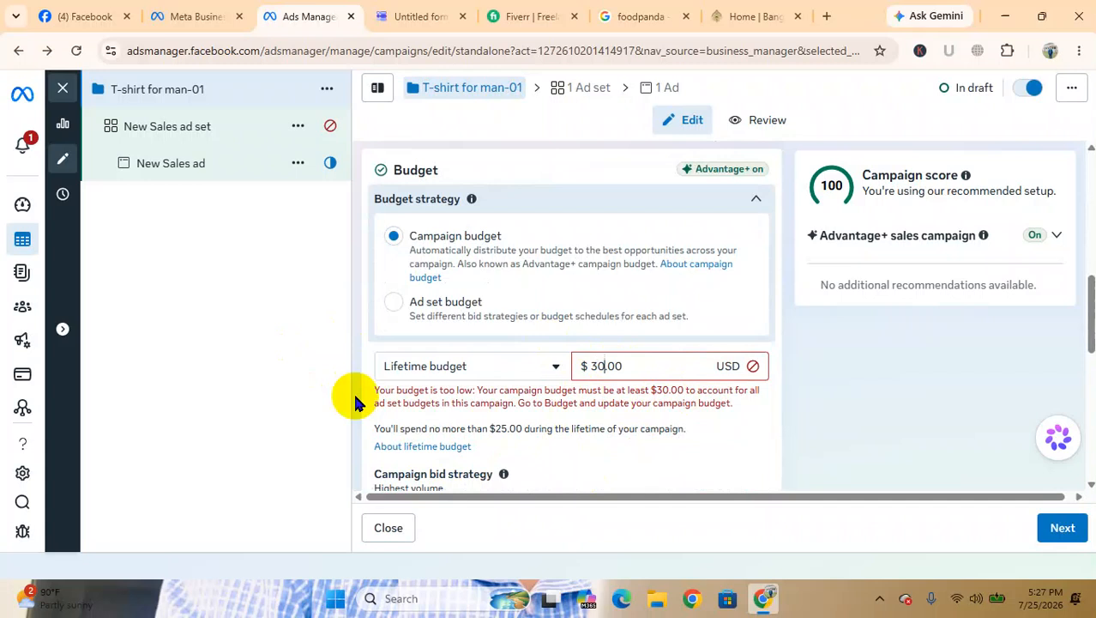
Advance from the campaign settings to the New Sales ad set and go to the start and end dates under Budget & schedule
scroll(700, 385, down, 2)
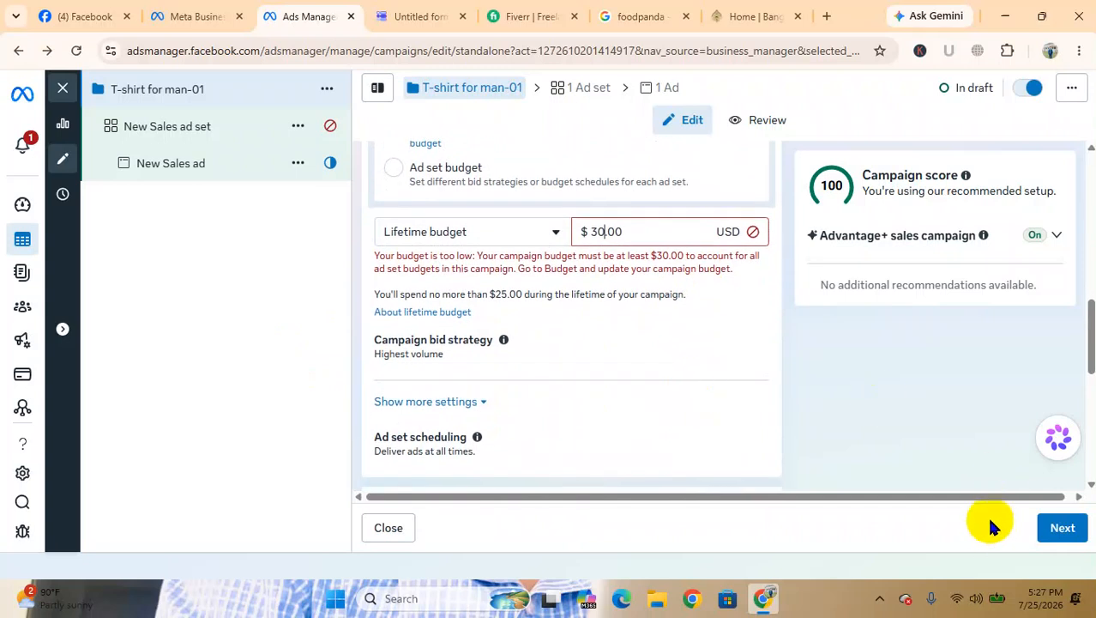
scroll(867, 342, down, 5)
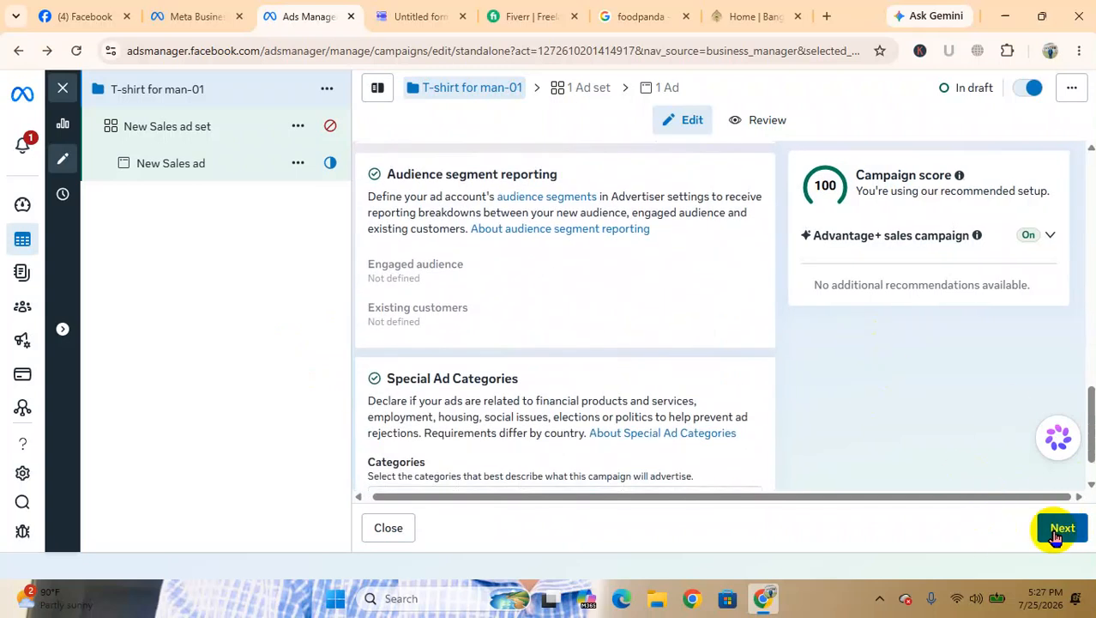
click(1056, 537)
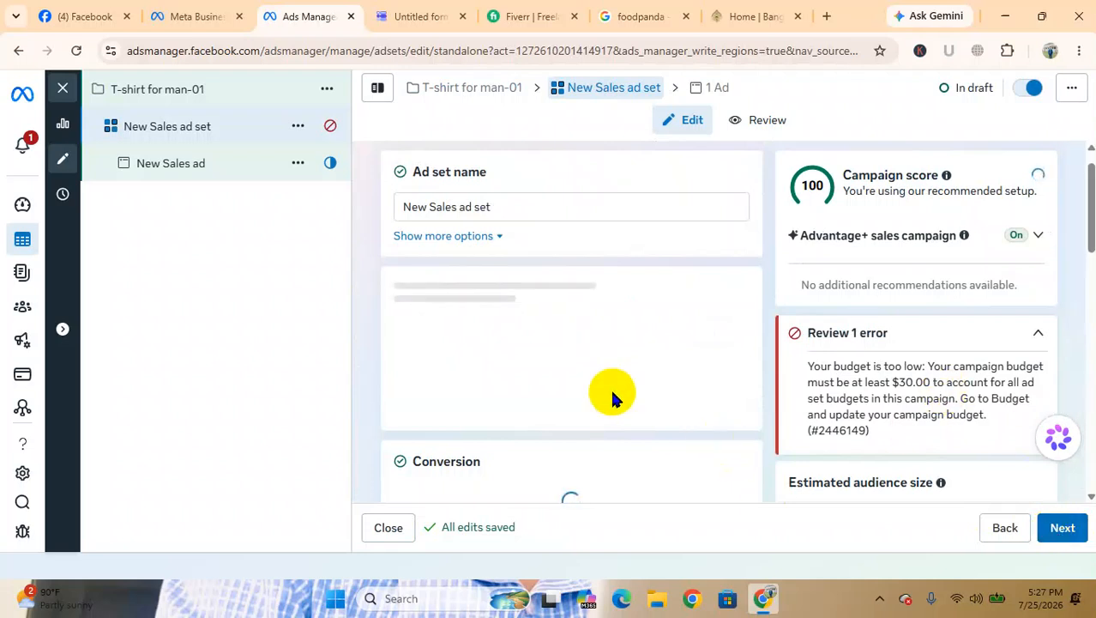
scroll(607, 403, down, 2)
scroll(598, 431, down, 6)
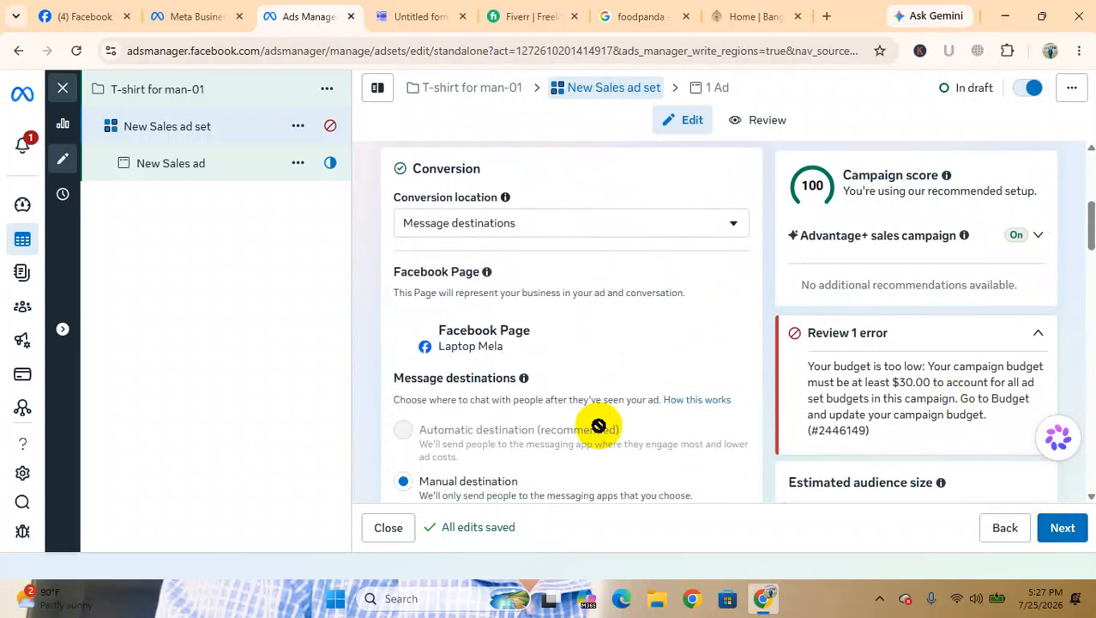
scroll(598, 431, down, 8)
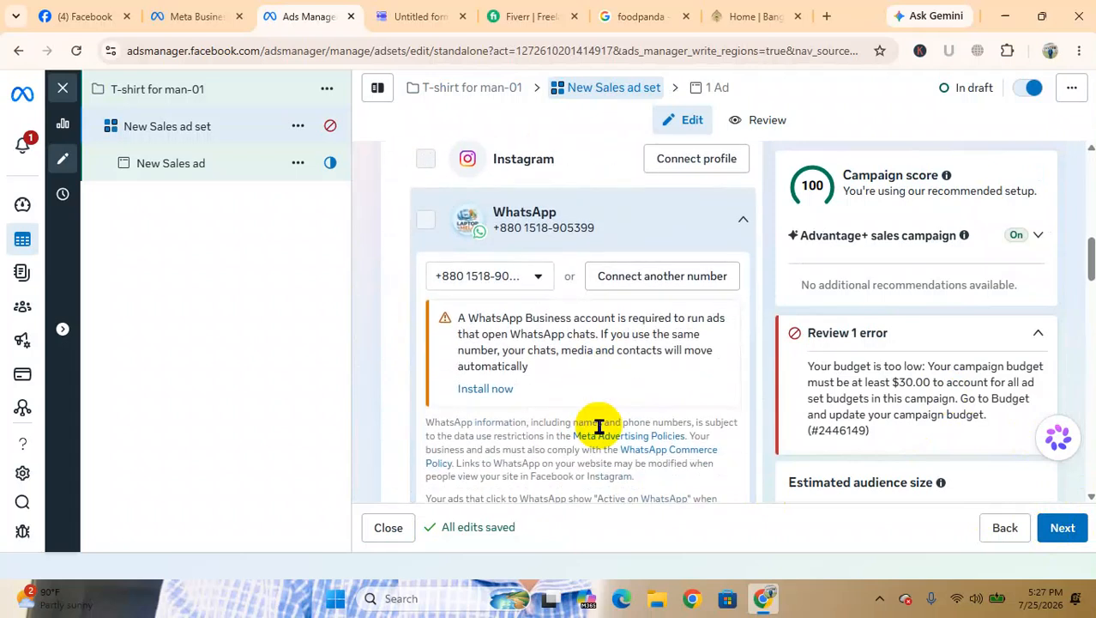
scroll(598, 431, down, 4)
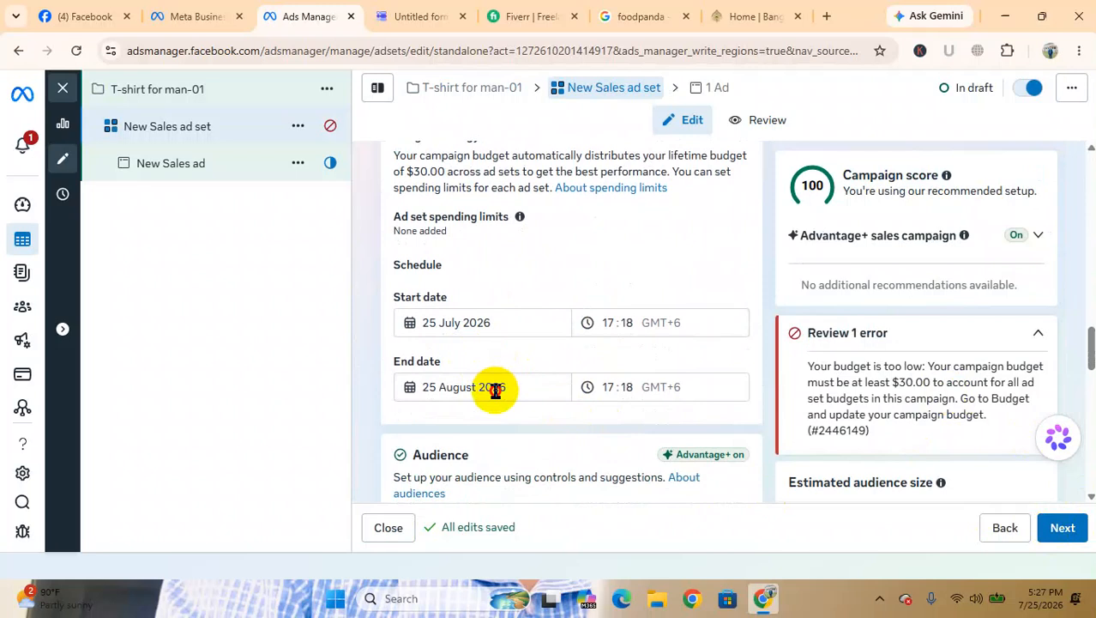
Try 31 August, 27 August and 10 September 2026 as the ad set's end date
click(495, 389)
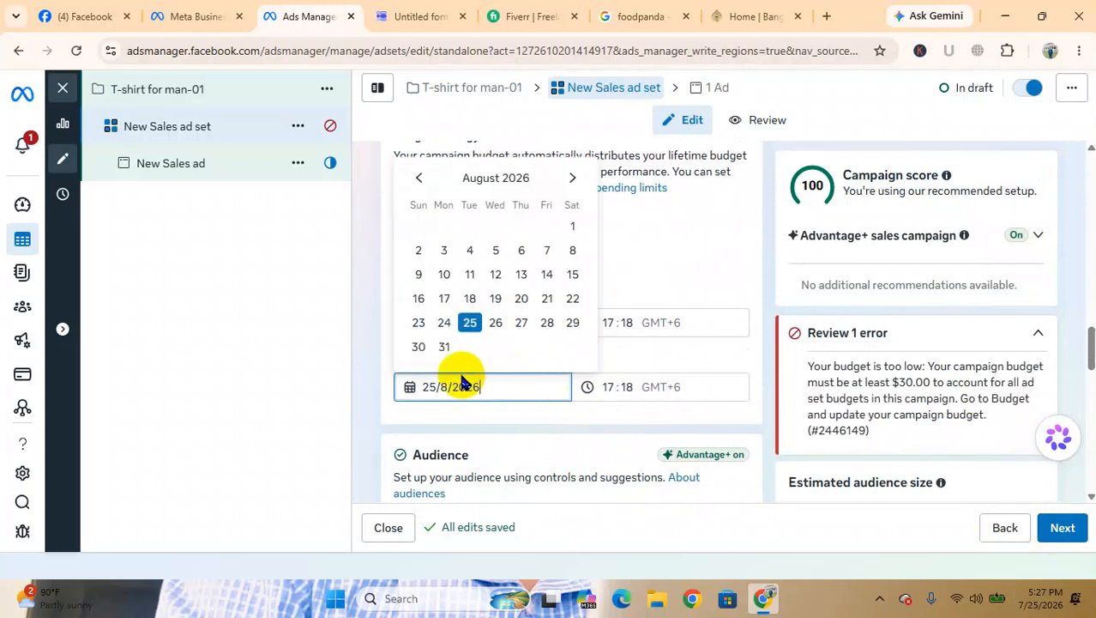
click(446, 346)
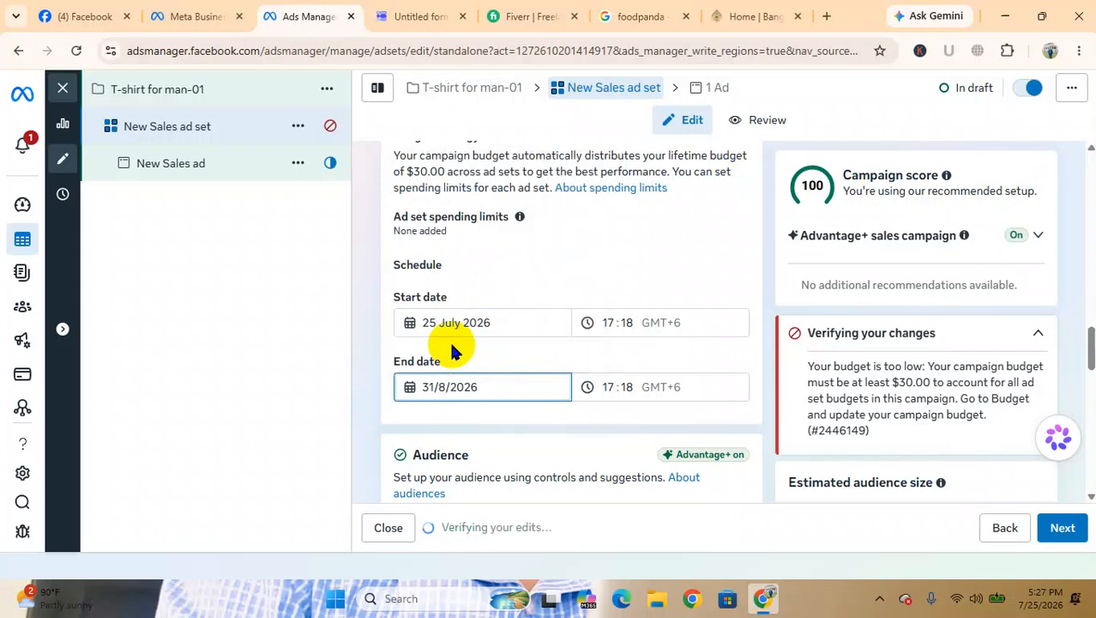
click(490, 383)
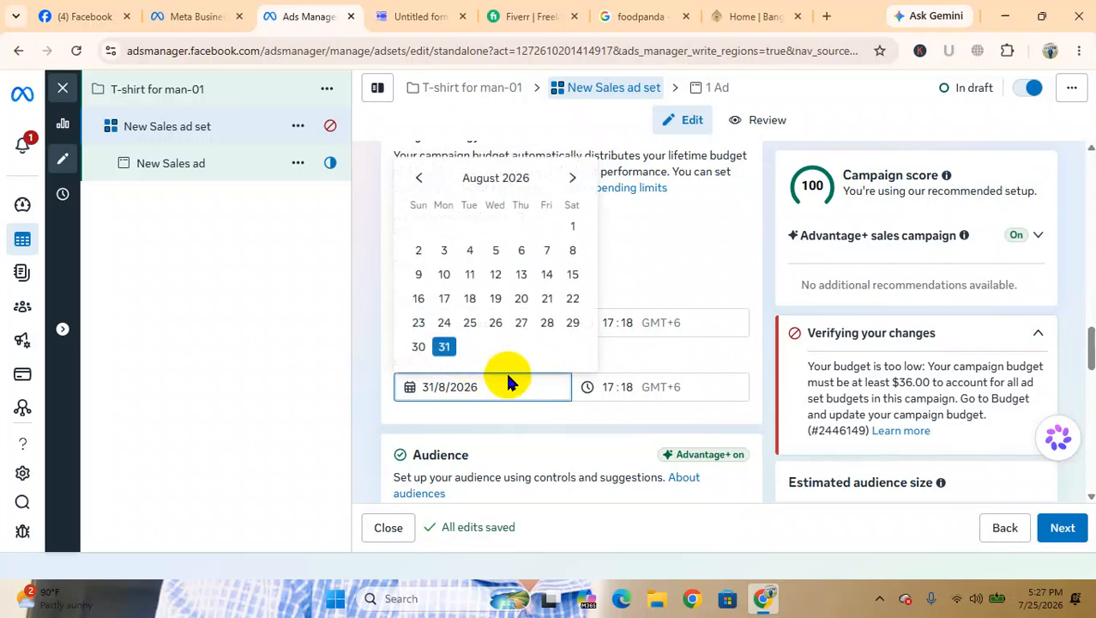
click(522, 324)
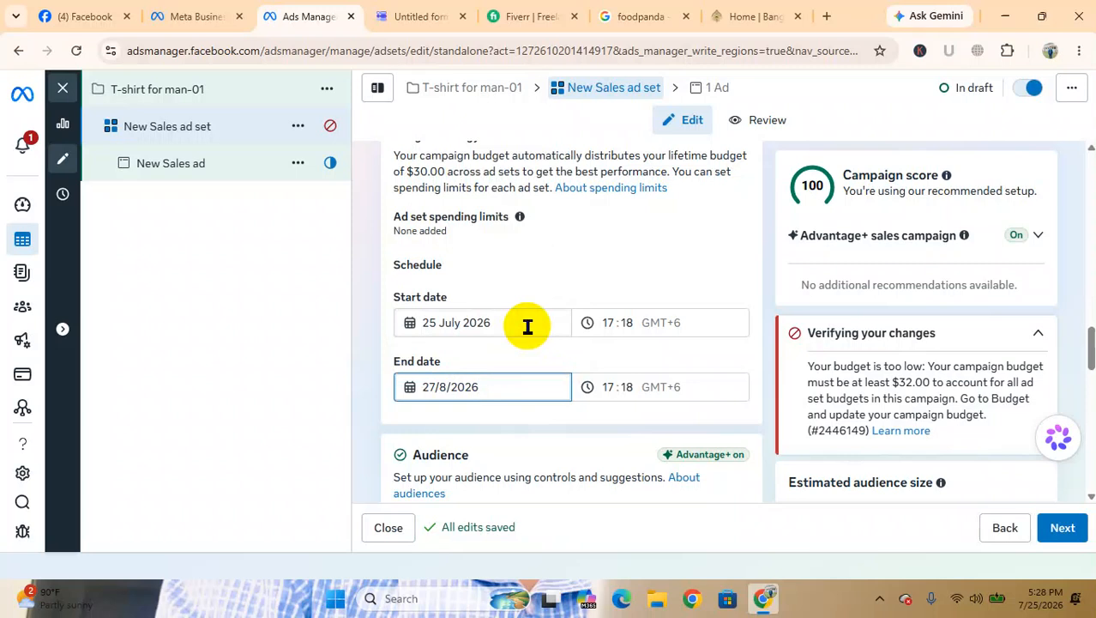
click(531, 380)
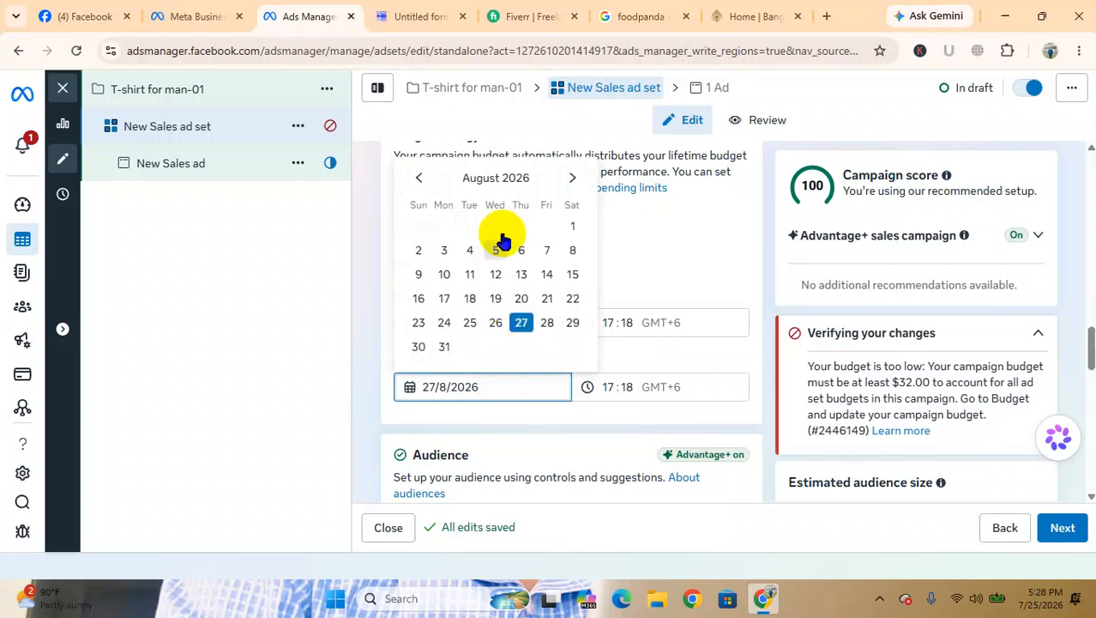
click(572, 177)
click(521, 276)
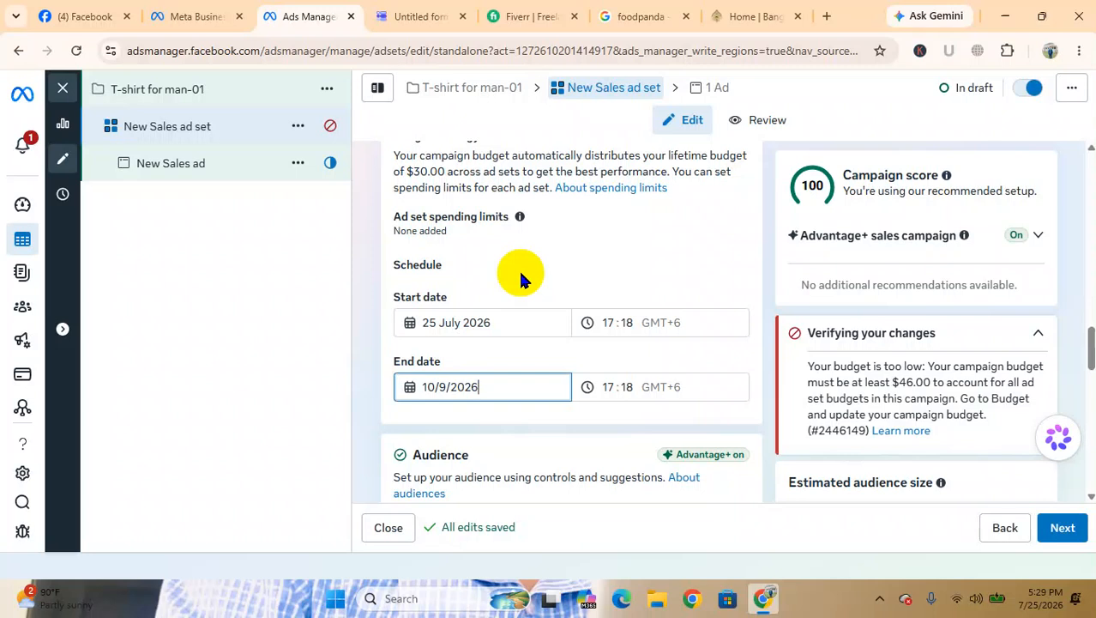
Set the ad set's end date to 30 August 2026
scroll(520, 273, up, 1)
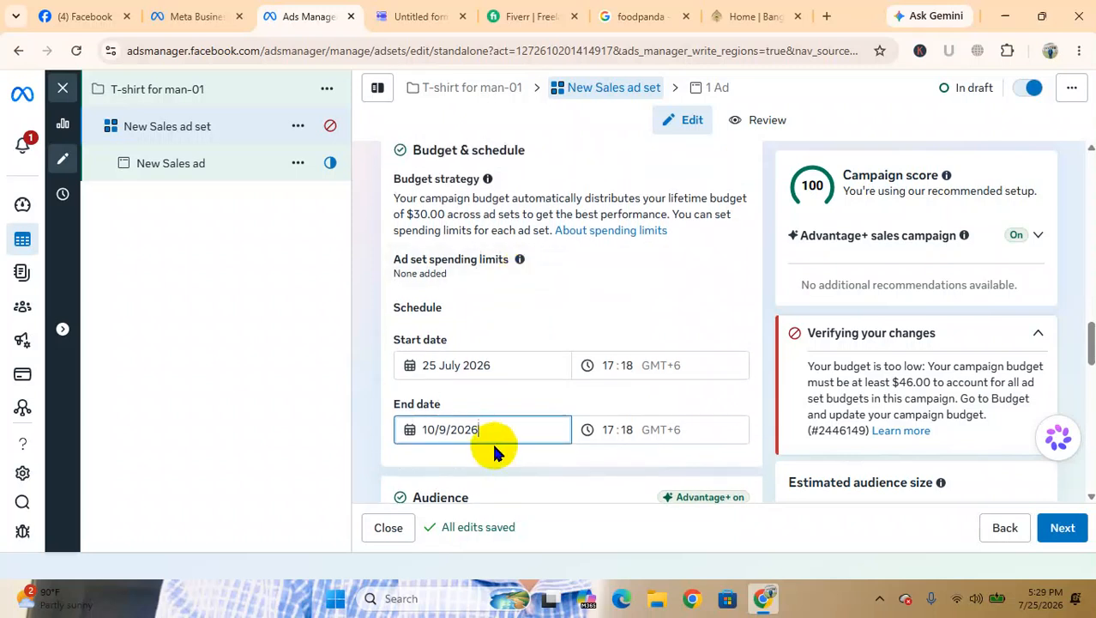
click(512, 431)
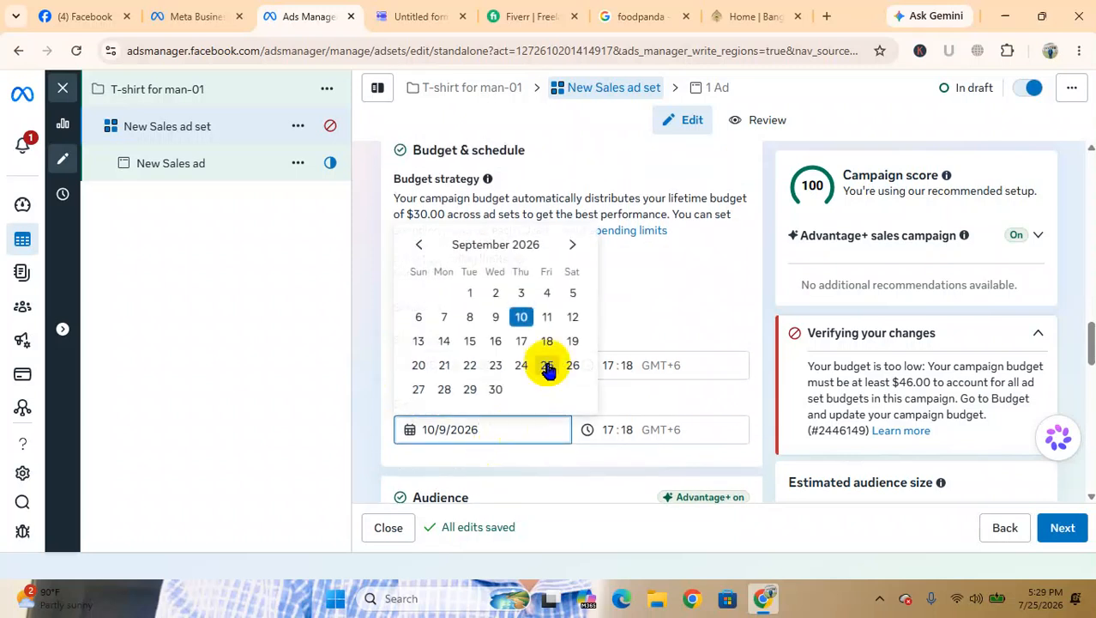
click(424, 246)
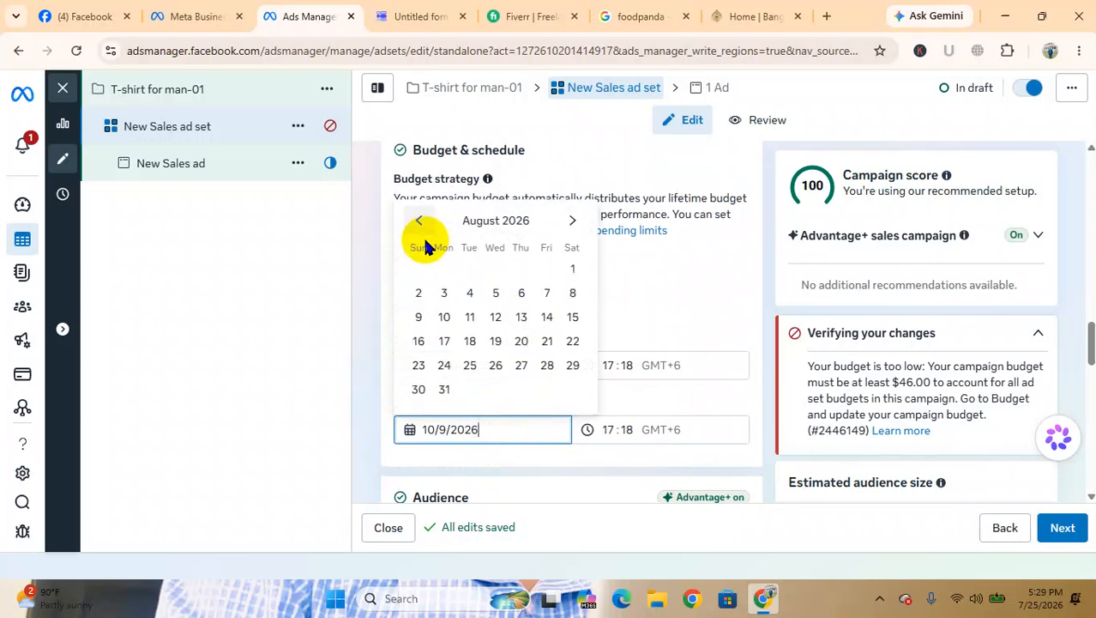
click(420, 390)
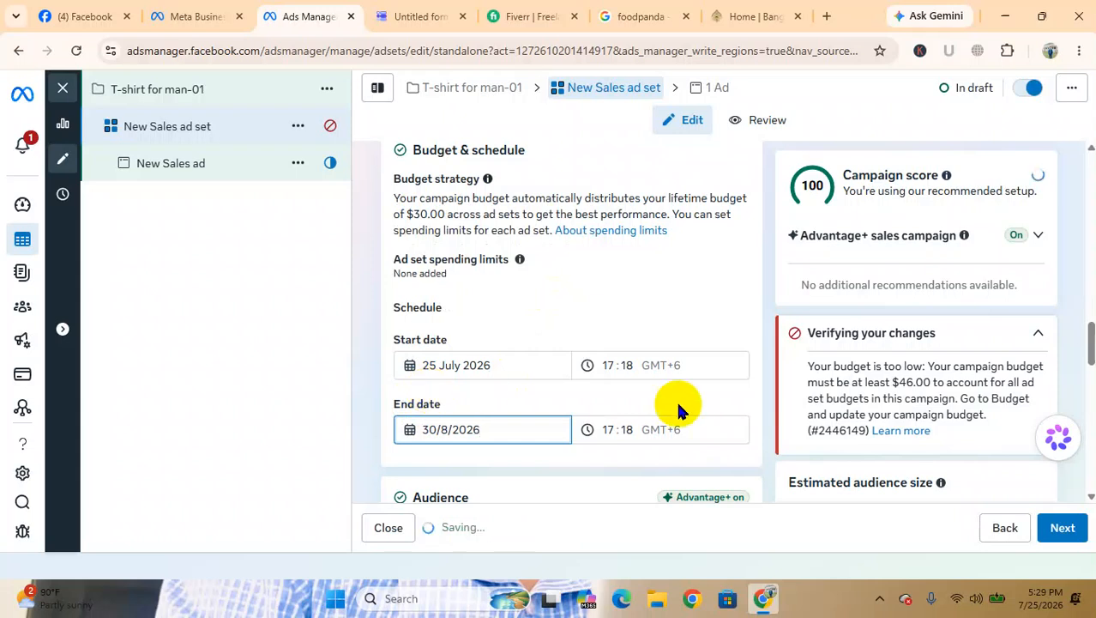
Open the Locations setting in the audience controls for editing and show the included country Bangladesh on the map
scroll(678, 405, down, 1)
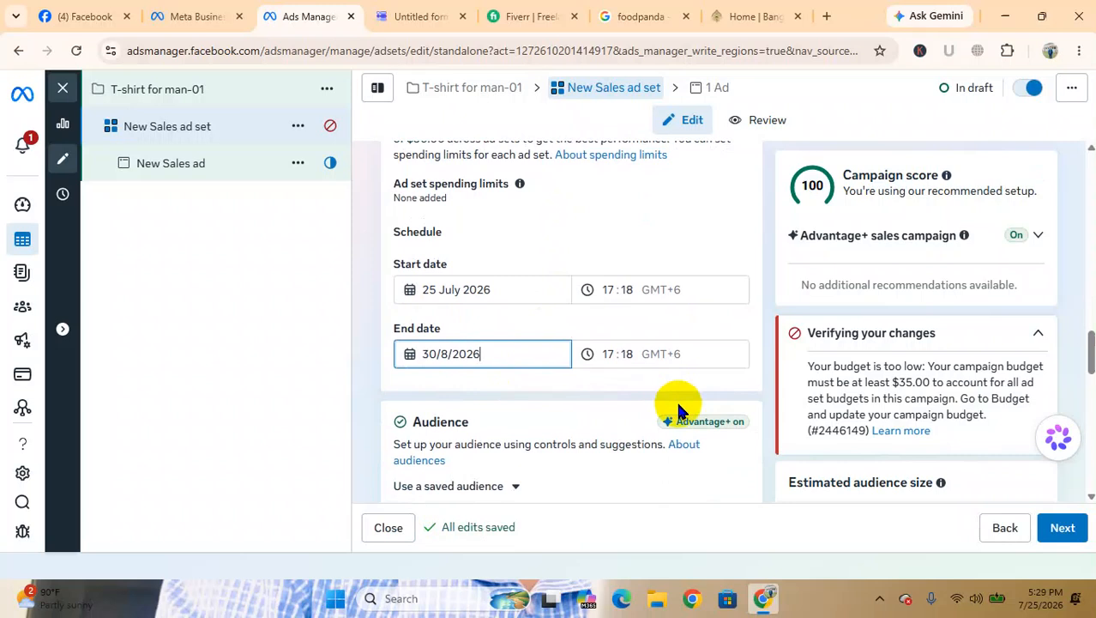
scroll(636, 287, down, 4)
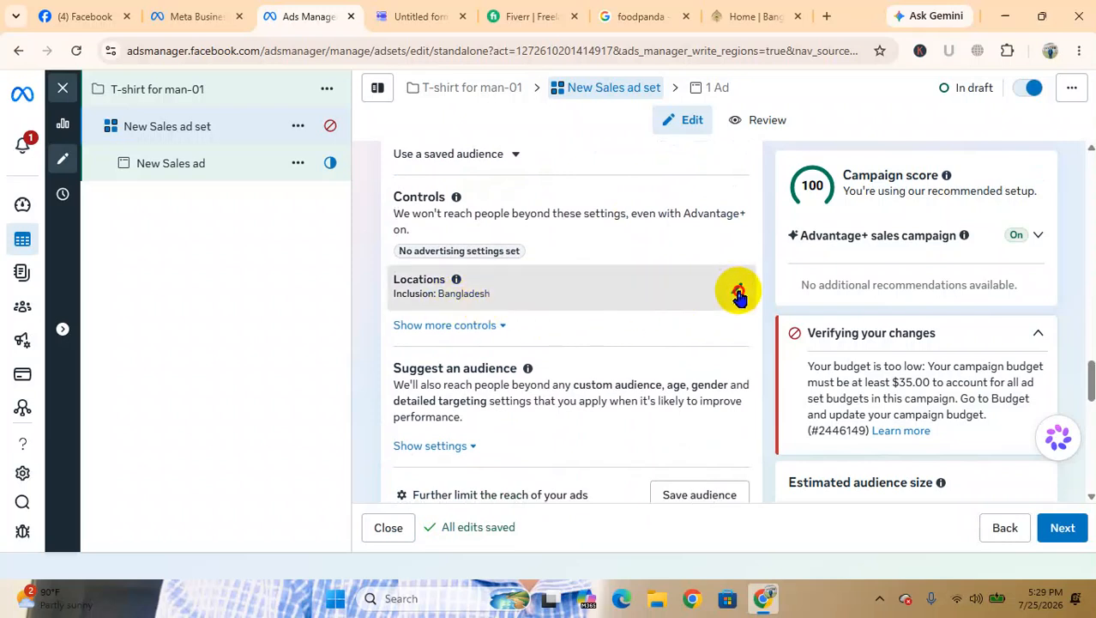
click(736, 288)
scroll(536, 331, down, 1)
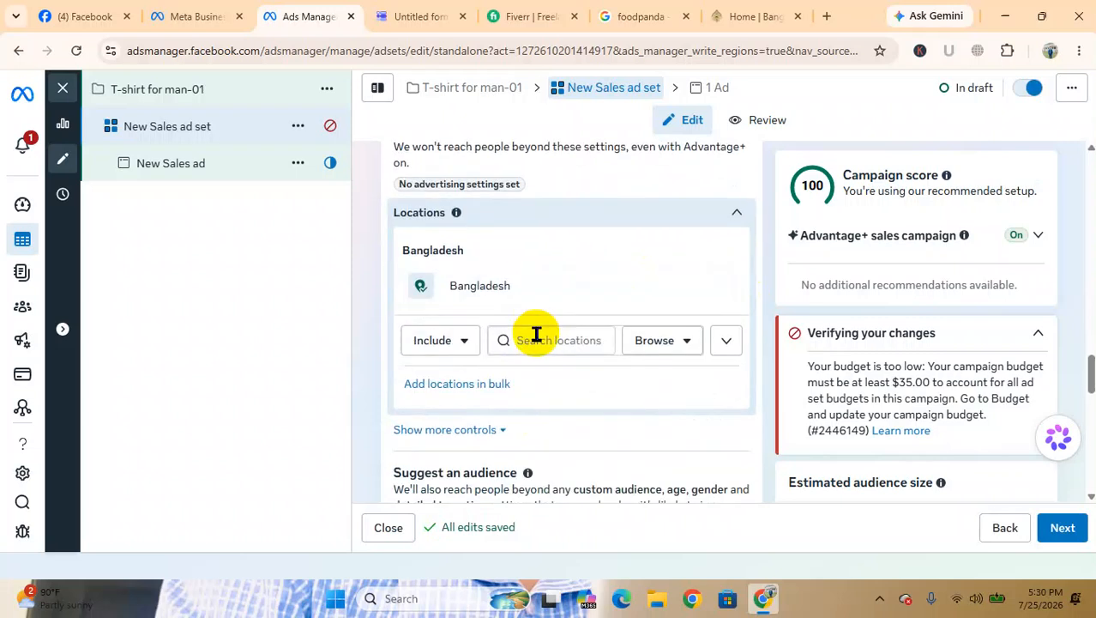
scroll(535, 331, up, 1)
scroll(512, 307, up, 3)
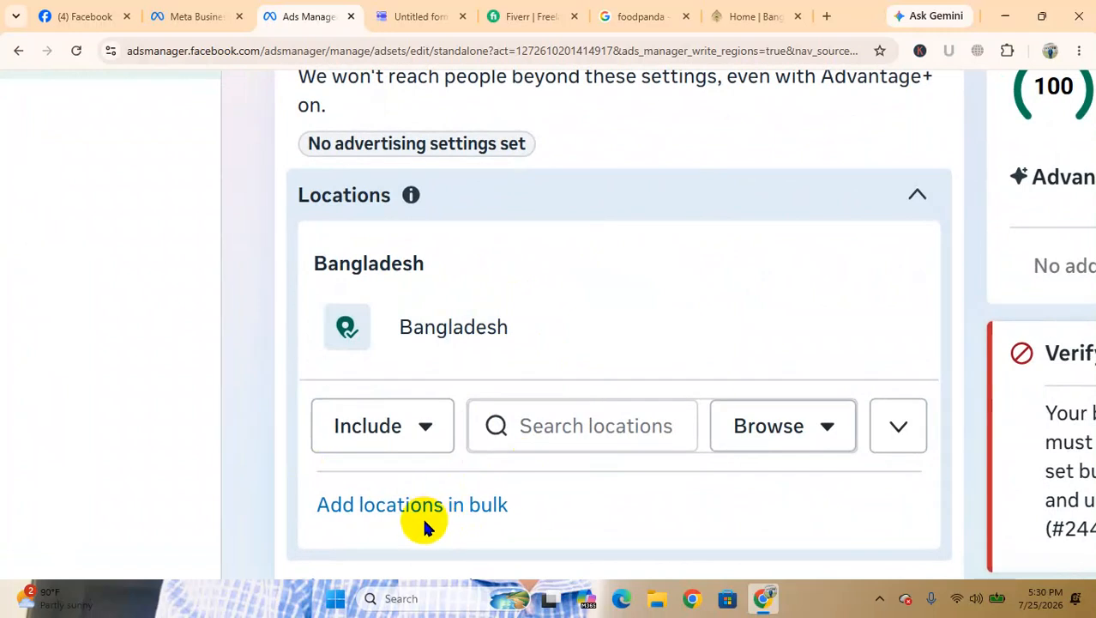
scroll(550, 314, down, 3)
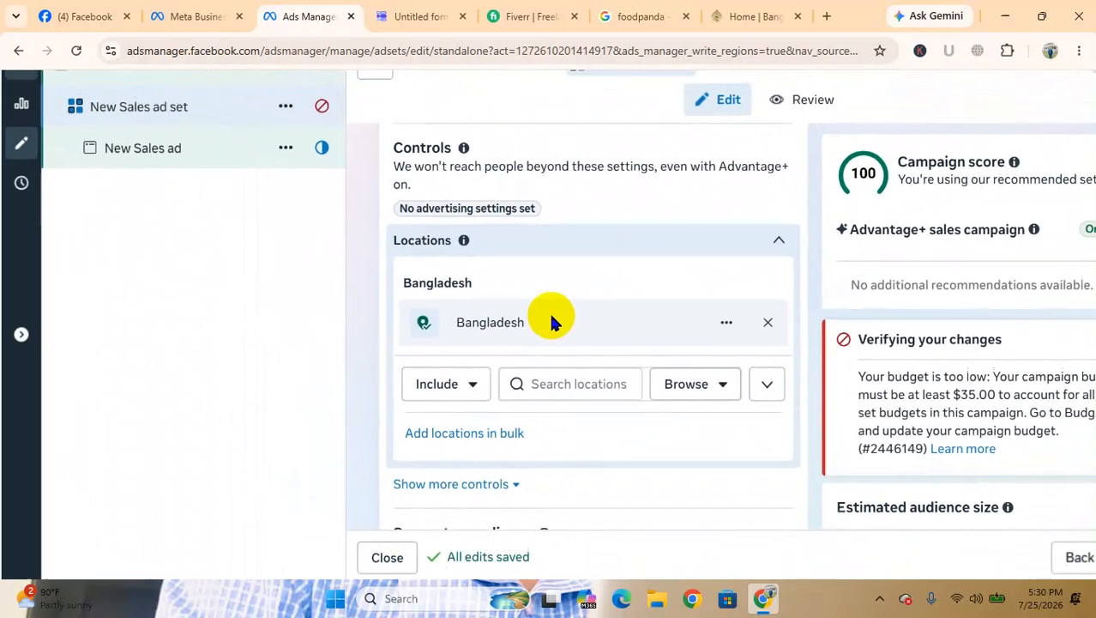
click(526, 324)
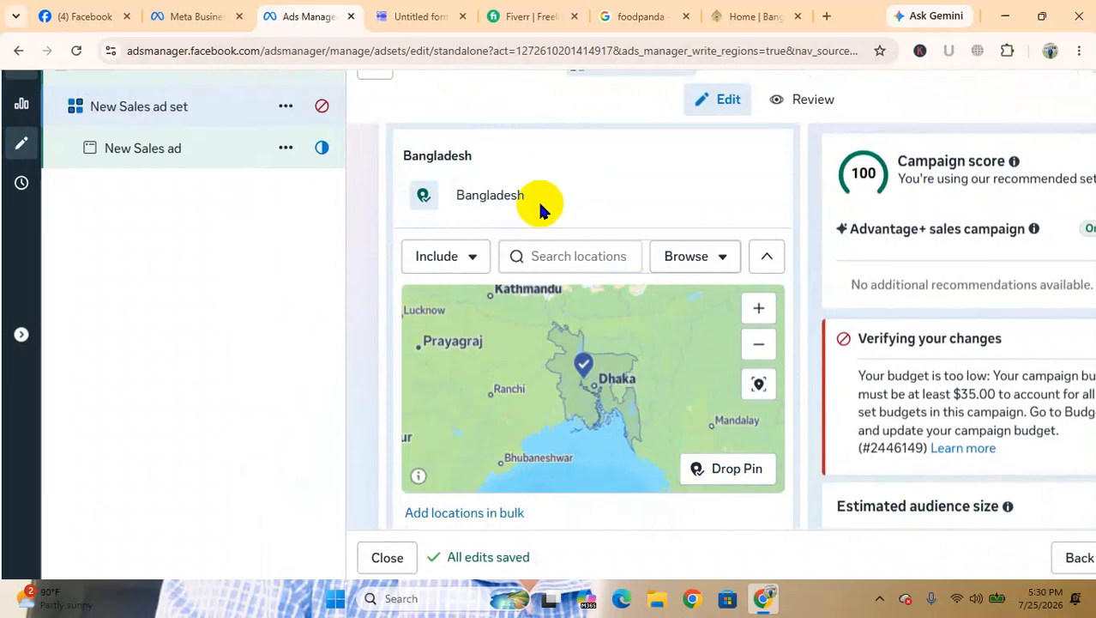
Include the city Comilla, Chittagong Division as a target location and set its radius to 26 km
click(552, 256)
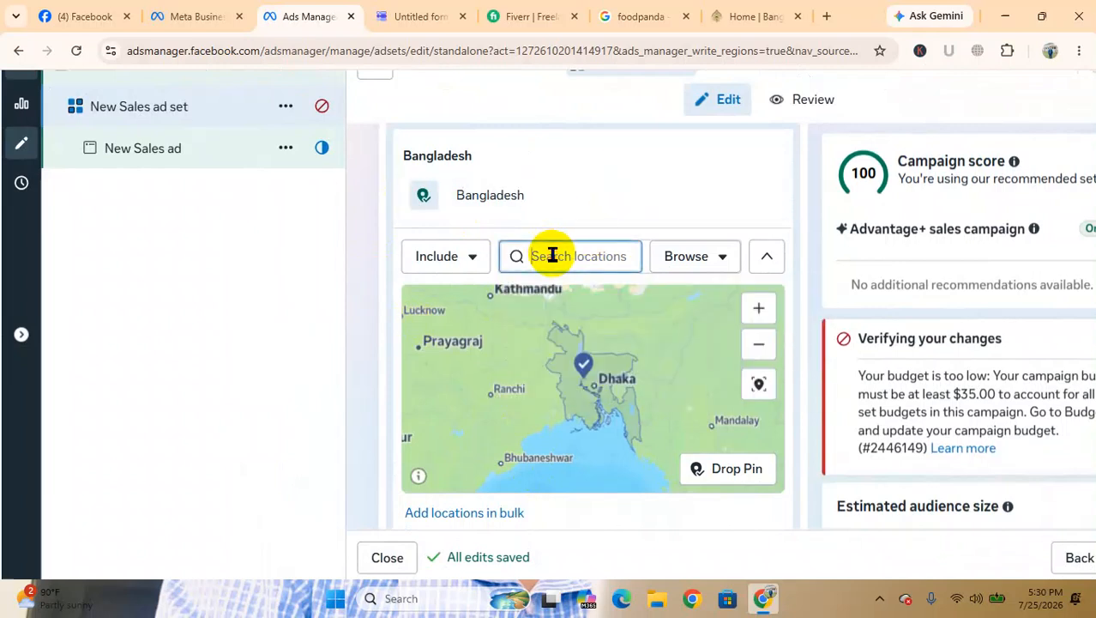
text(comilla)
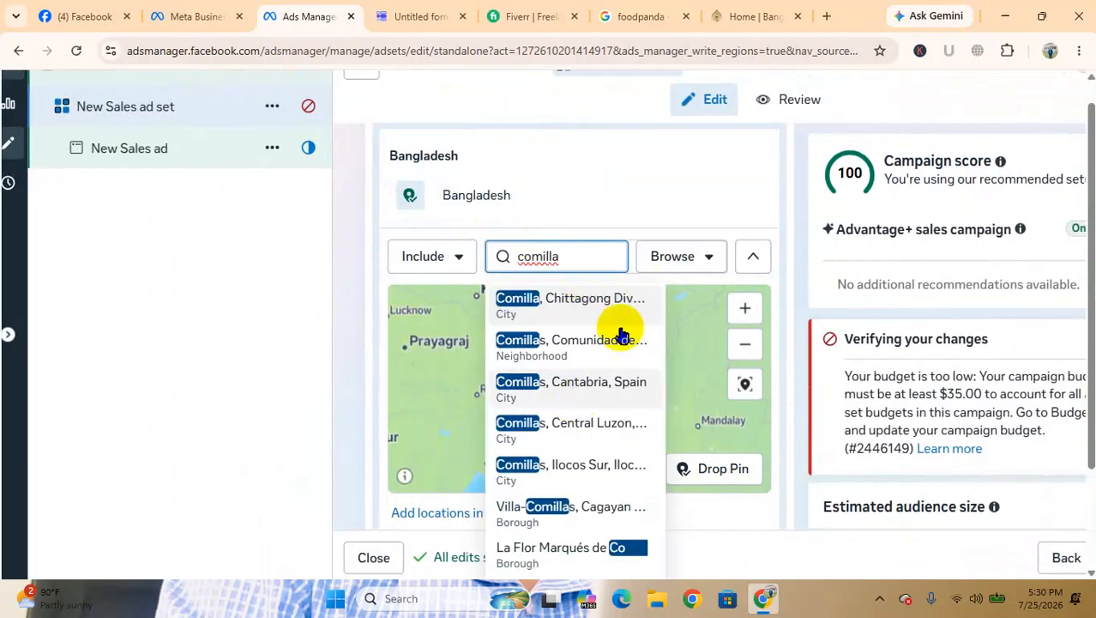
click(580, 310)
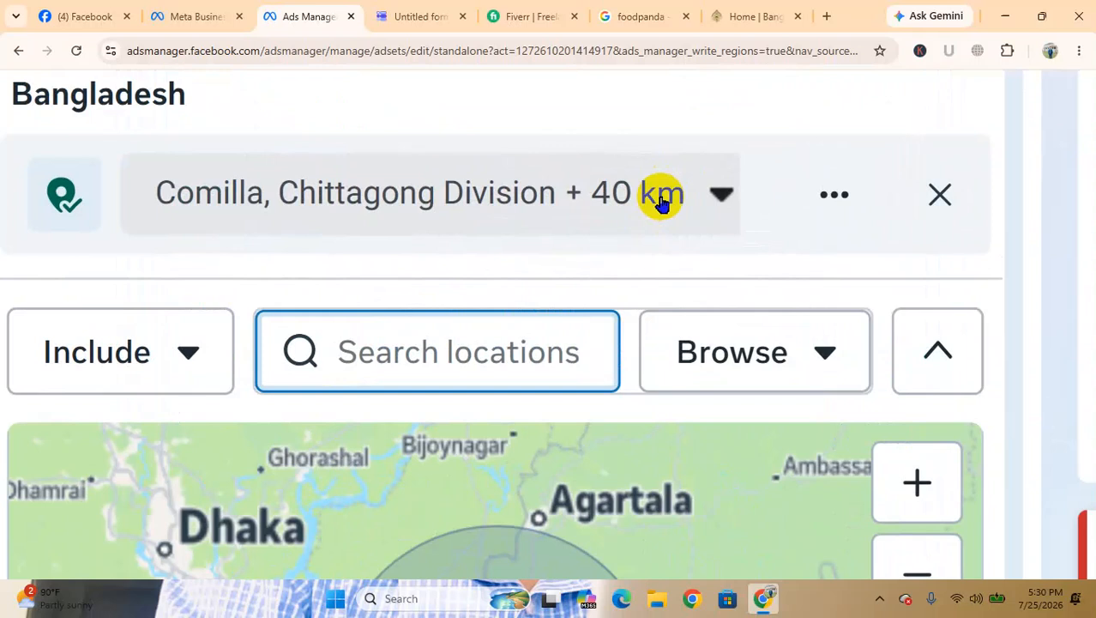
click(705, 196)
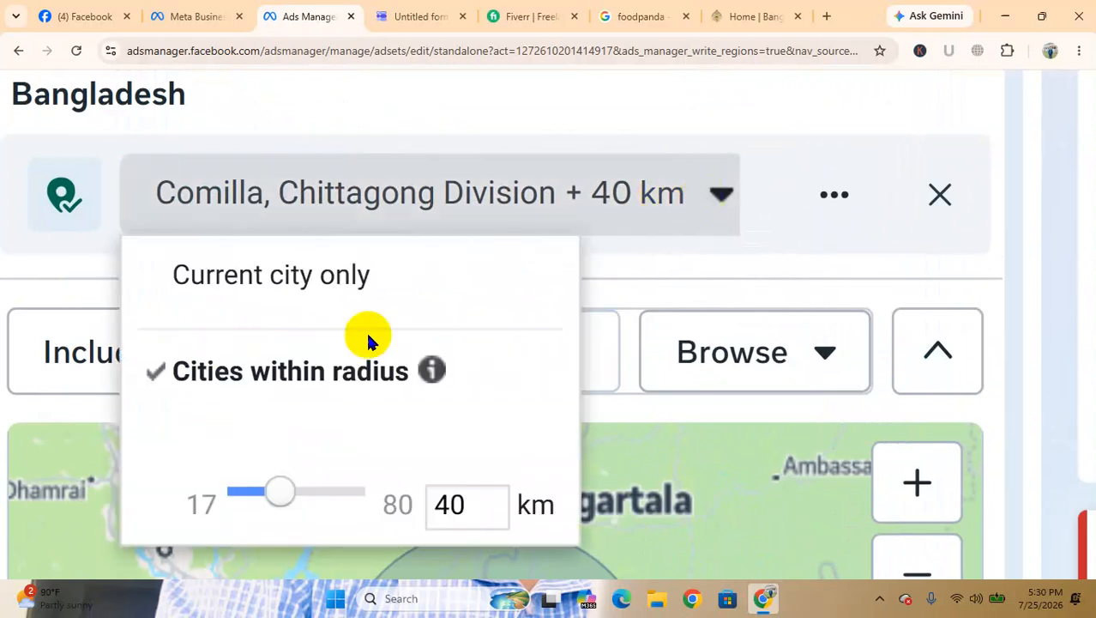
drag(277, 498, 261, 501)
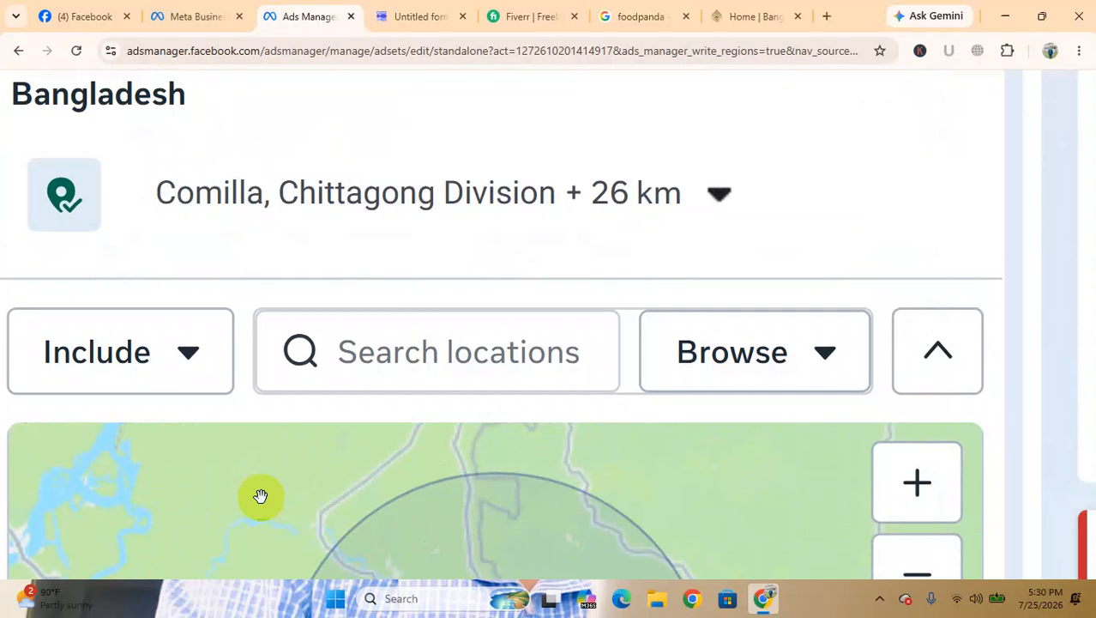
Examine the Comilla target area on the map, its radius options and the estimated audience size
scroll(261, 496, down, 5)
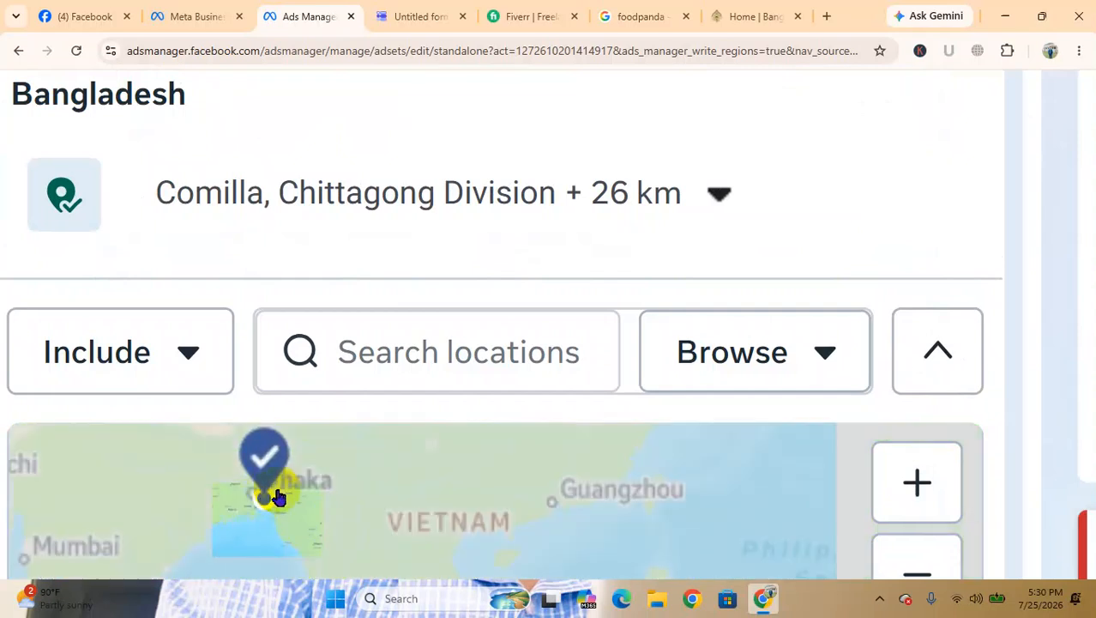
scroll(224, 528, up, 5)
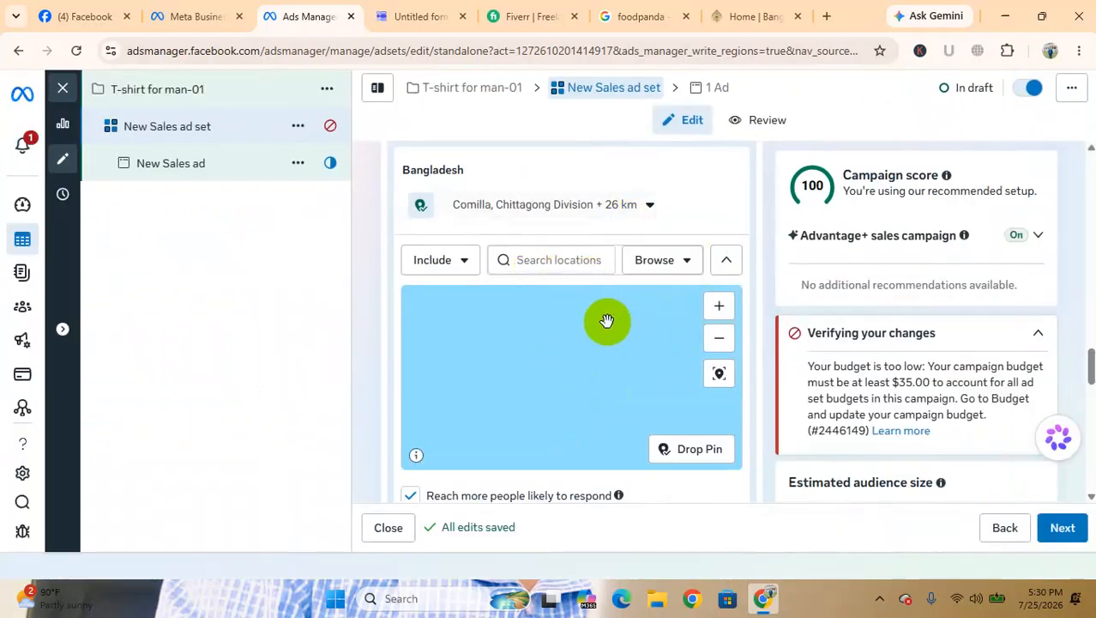
scroll(533, 393, up, 2)
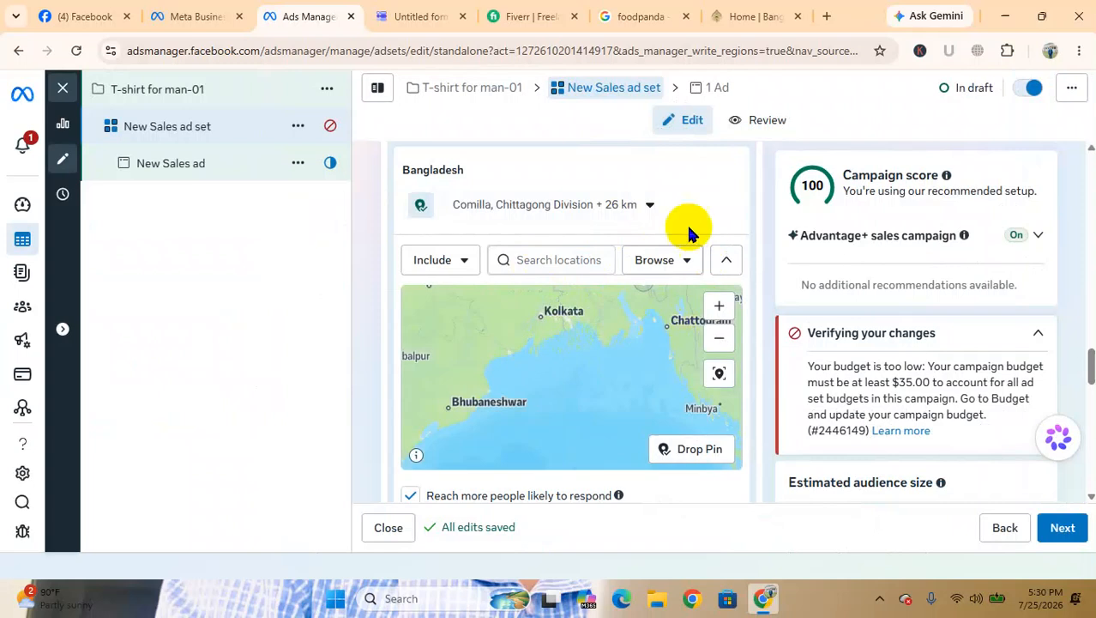
click(592, 216)
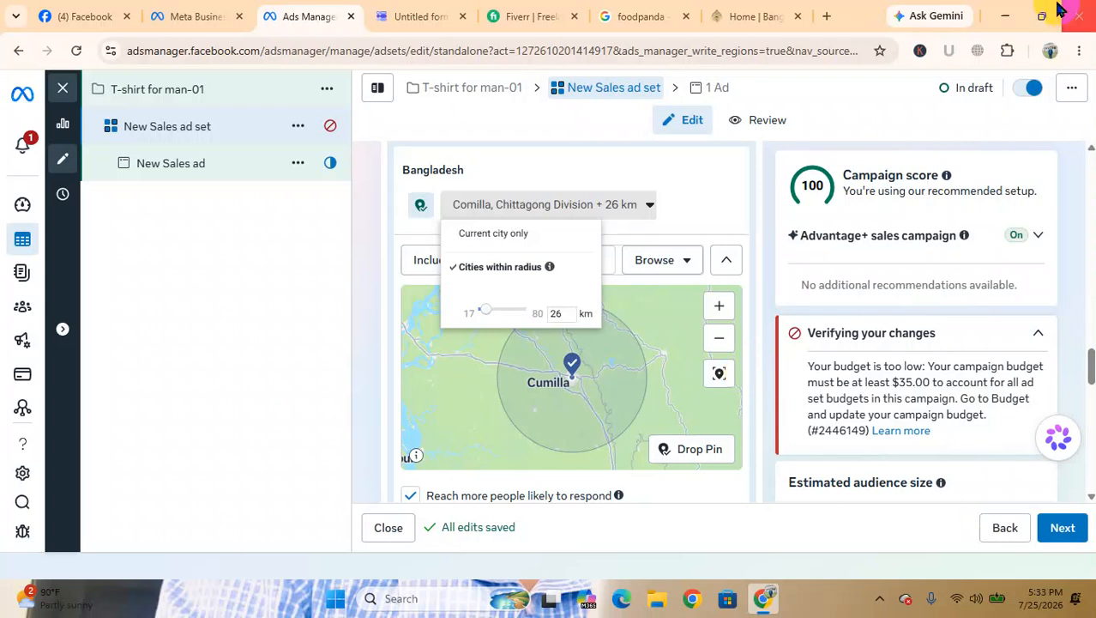
click(1004, 16)
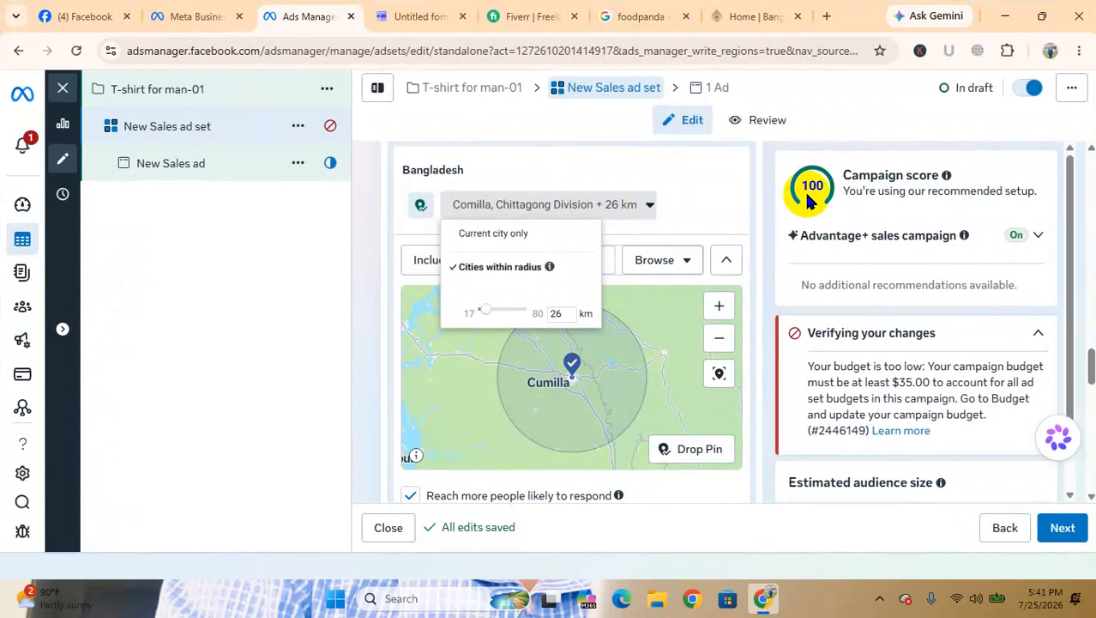
scroll(789, 196, down, 1)
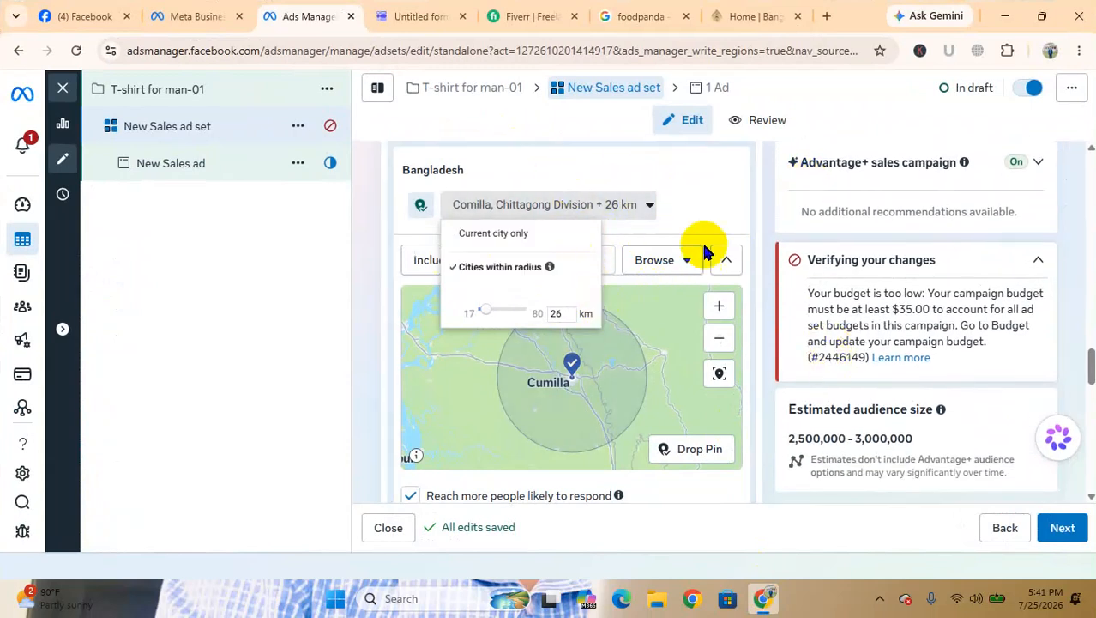
click(689, 168)
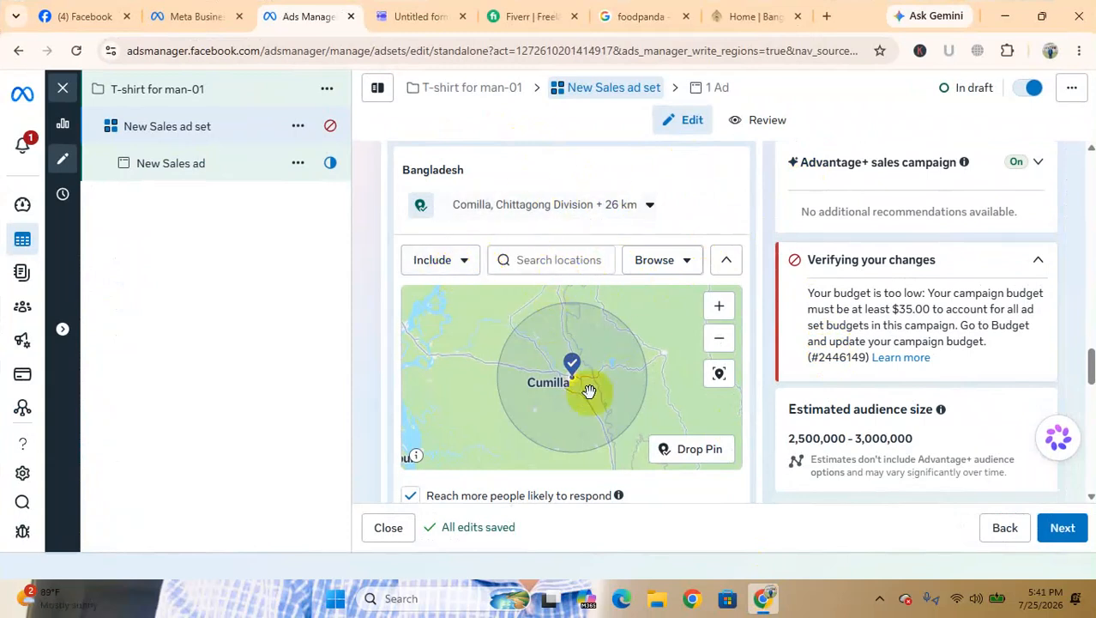
Include the city Mymensingh, Dhaka Division as a second target location, and minimize the browser
scroll(606, 399, down, 5)
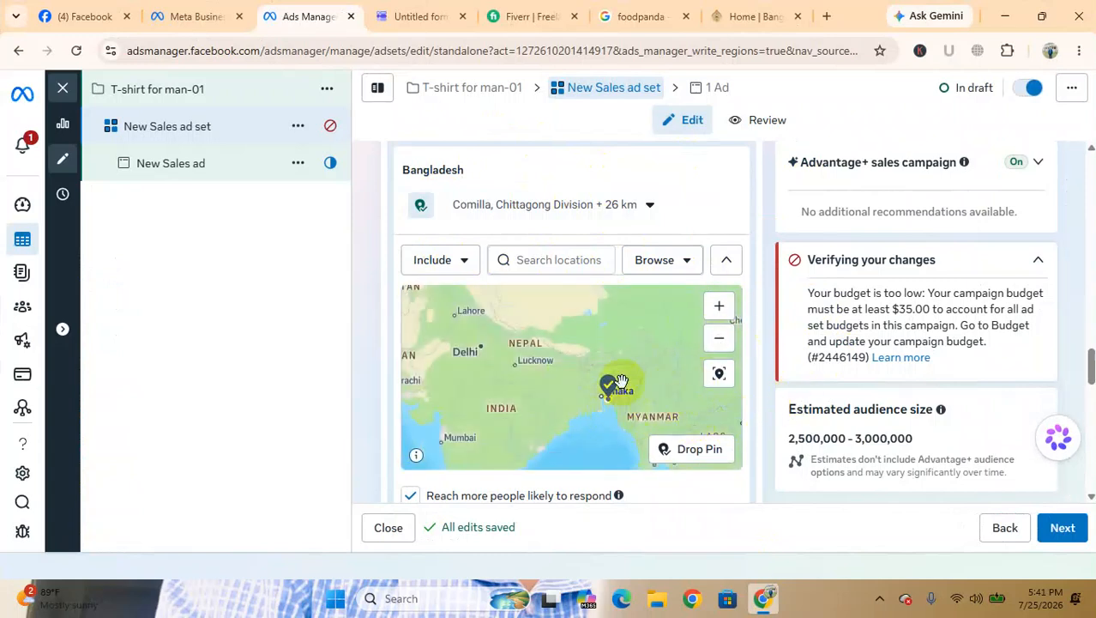
click(546, 266)
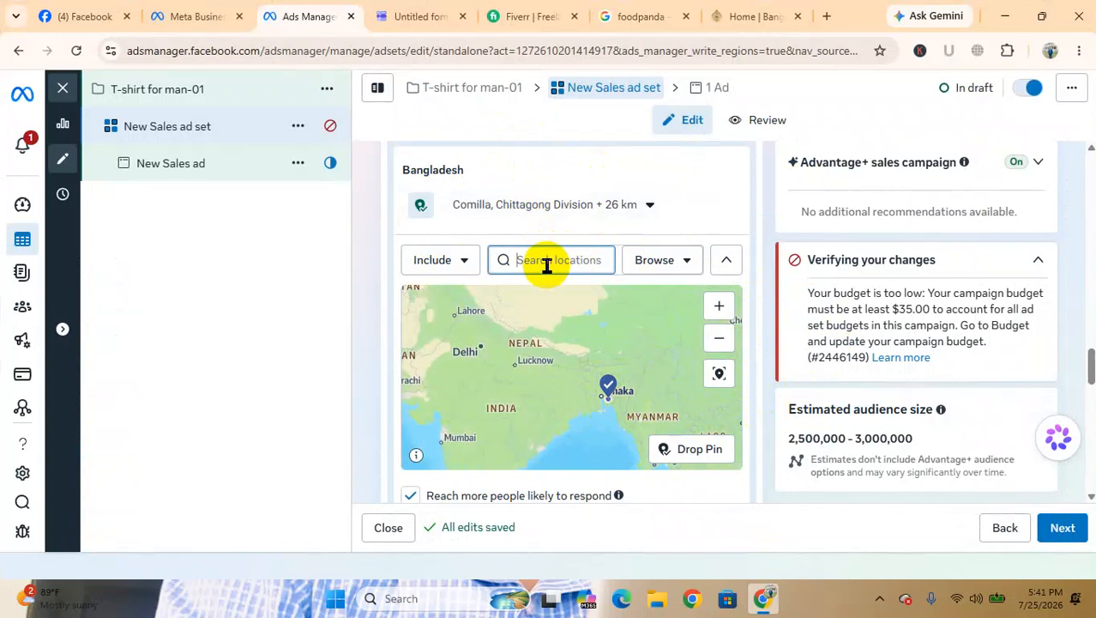
text(mymensing)
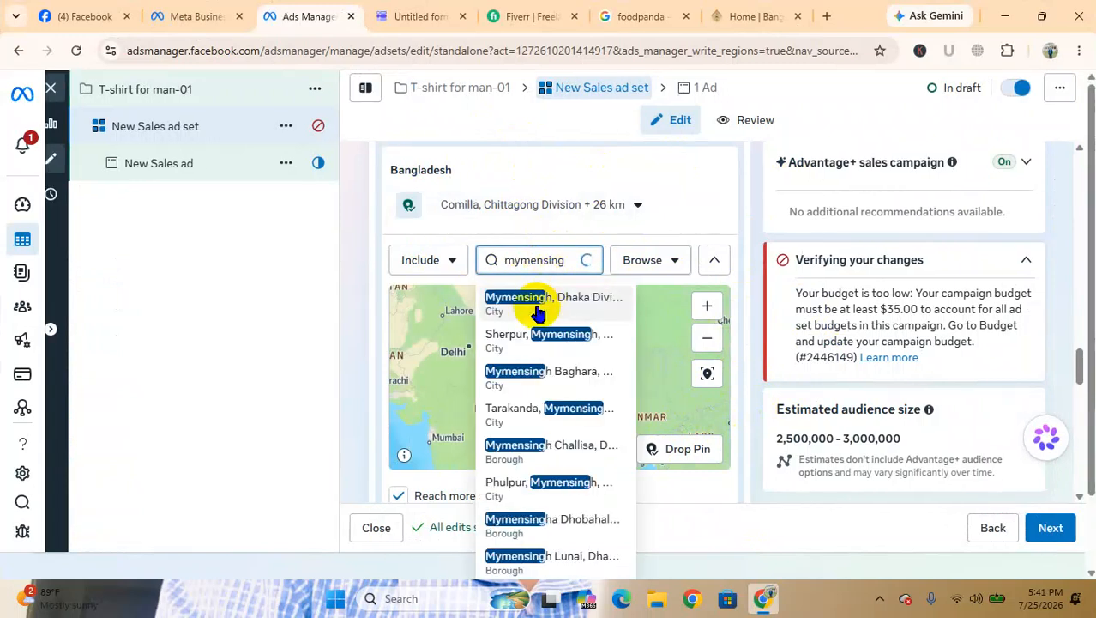
click(534, 301)
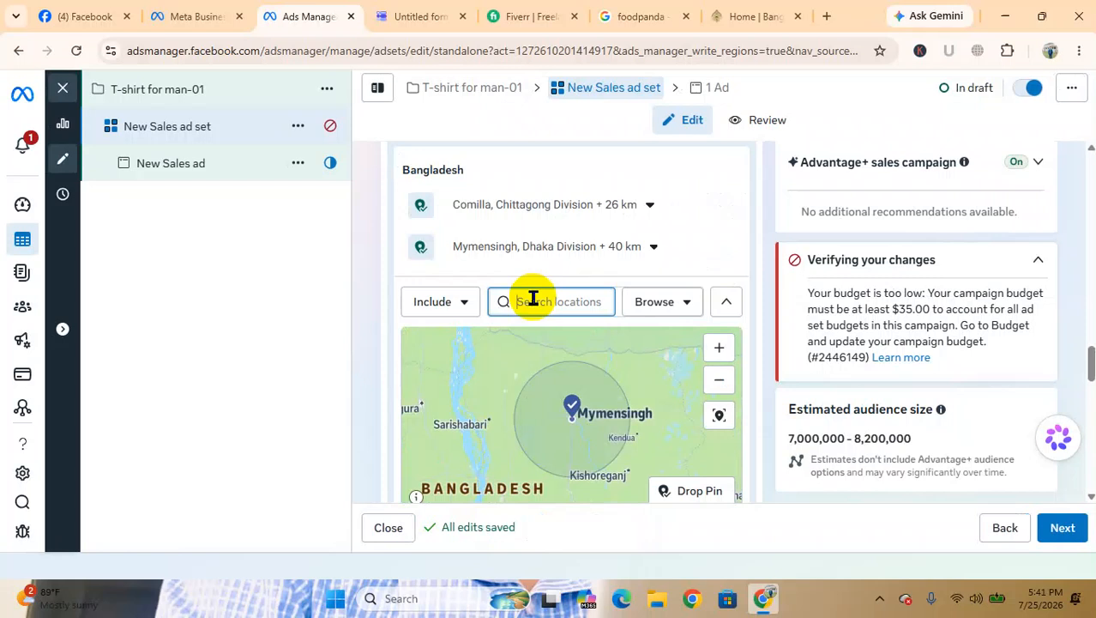
click(1008, 14)
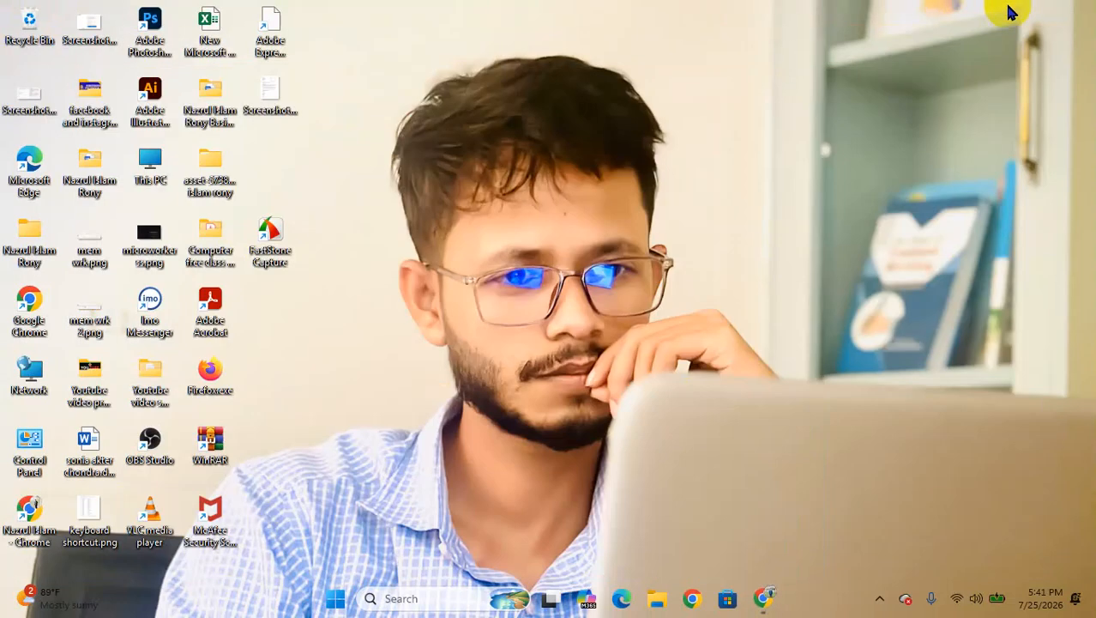